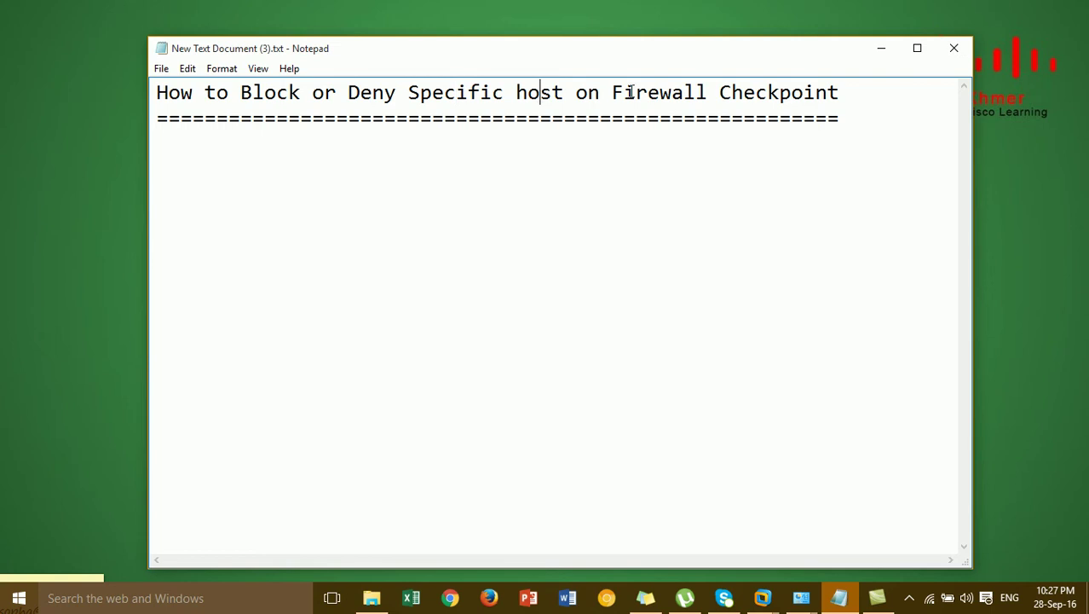
- Minimize the notes document and switch to the Client-xp-01 virtual machine in VMware Workstation
left_click(695, 92)
left_click(749, 92)
left_click(826, 96)
left_click(881, 52)
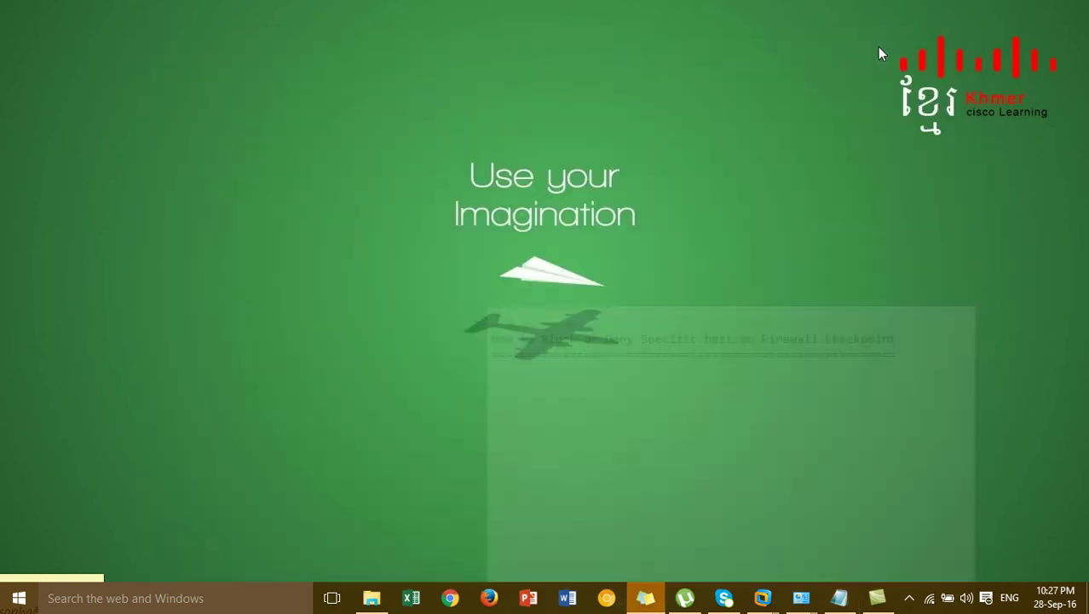
mouse_move(761, 609)
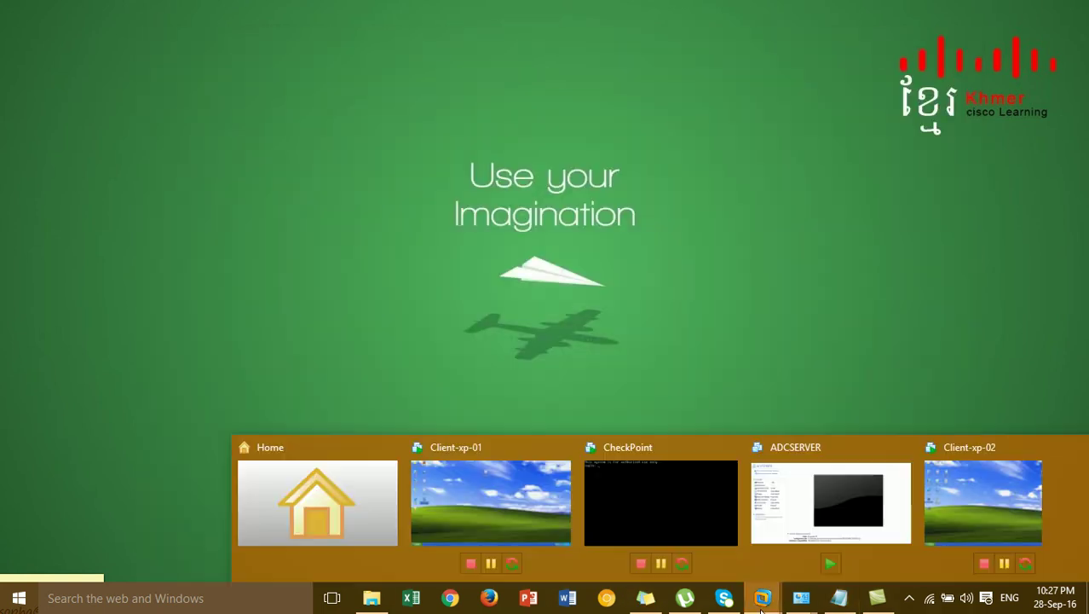
left_click(567, 524)
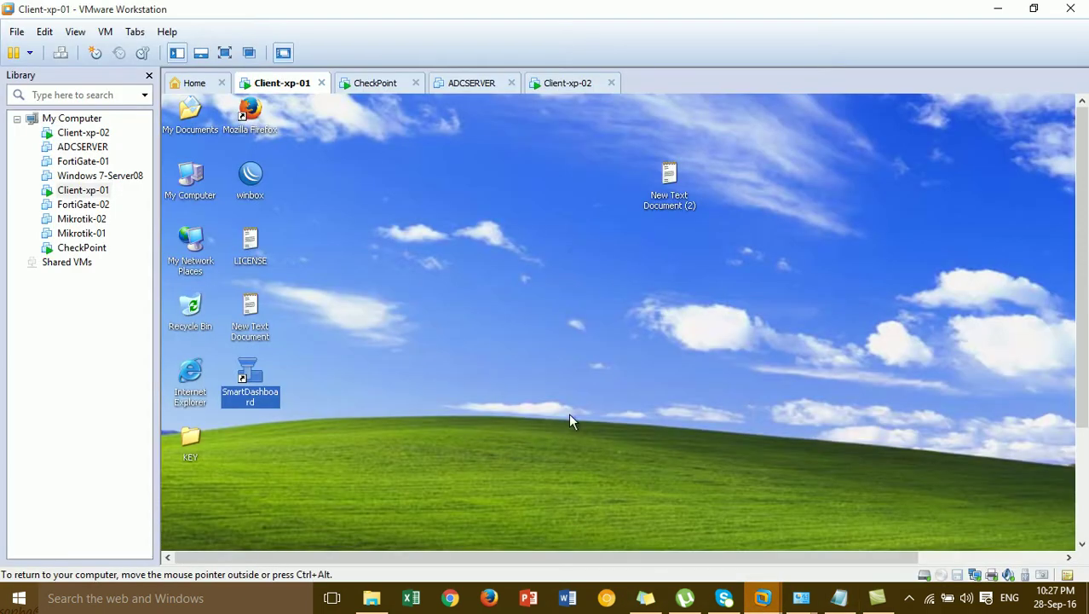
- Look over the running Client-xp-01, CheckPoint and Client-xp-02 virtual machines
left_click(560, 315)
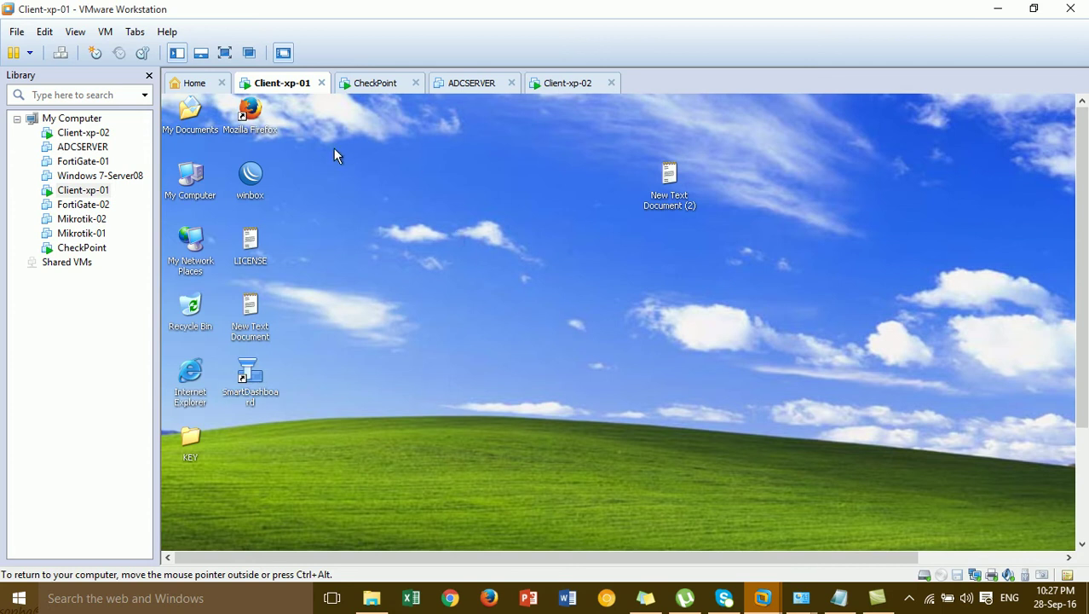
left_click(573, 85)
left_click(384, 84)
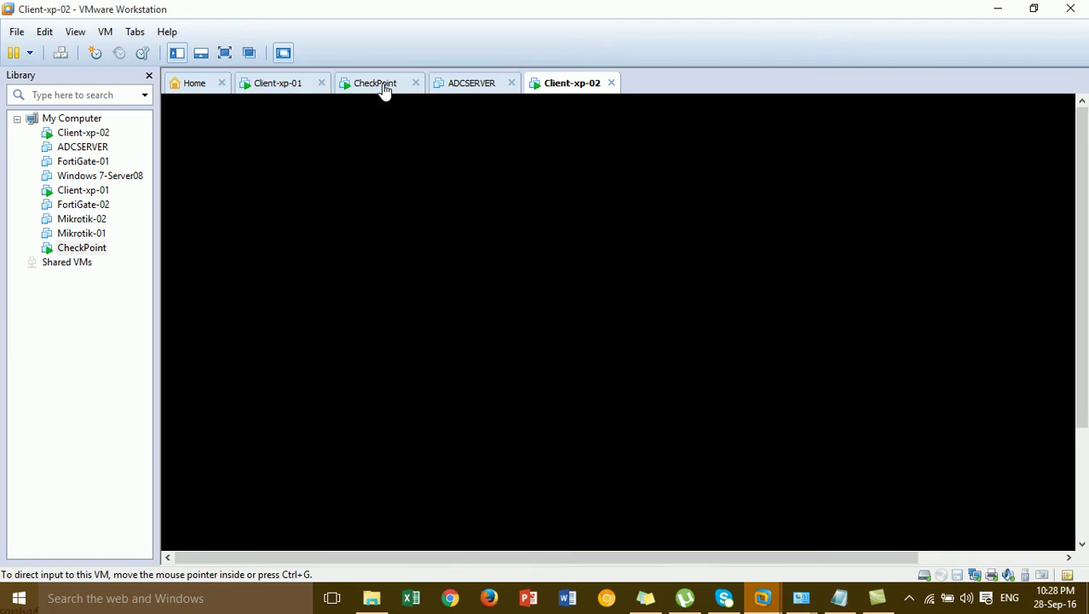
left_click(282, 85)
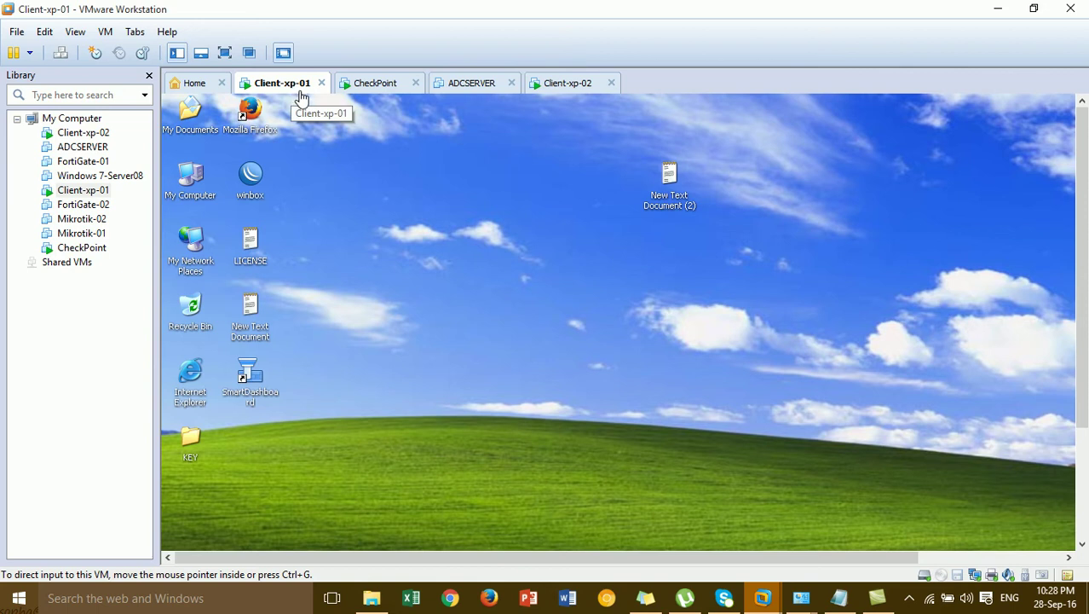
left_click(571, 86)
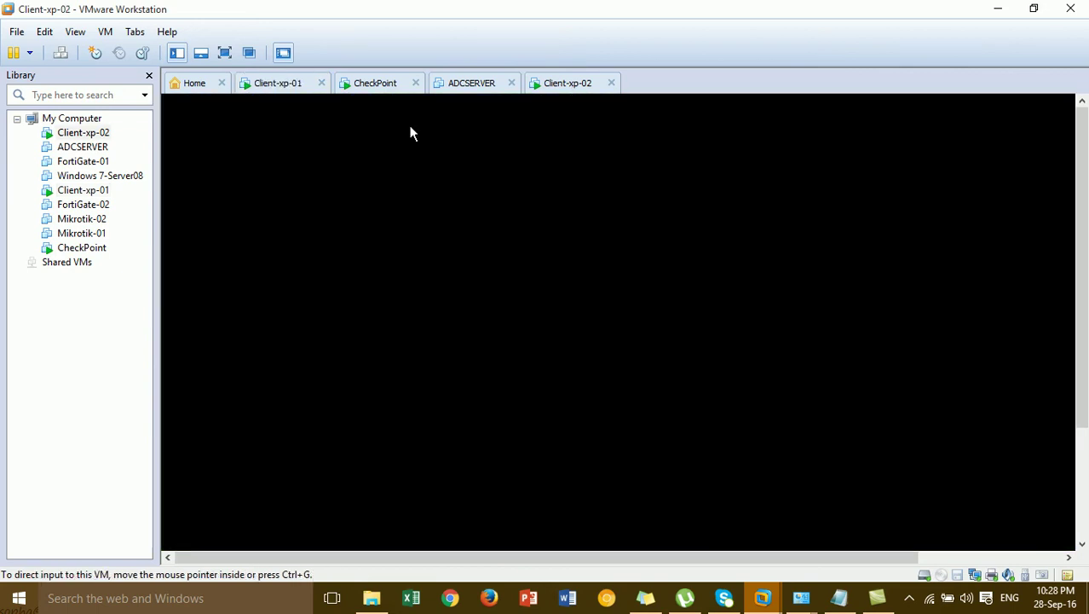
left_click(460, 141)
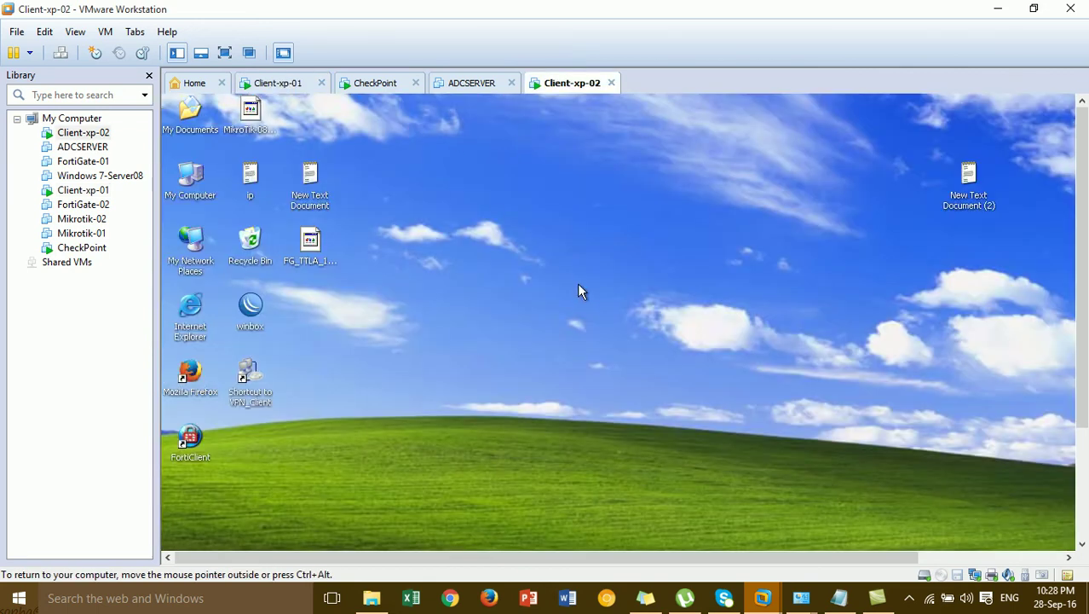
- On Client-xp-01, open a command prompt and ping google.com
left_click(307, 85)
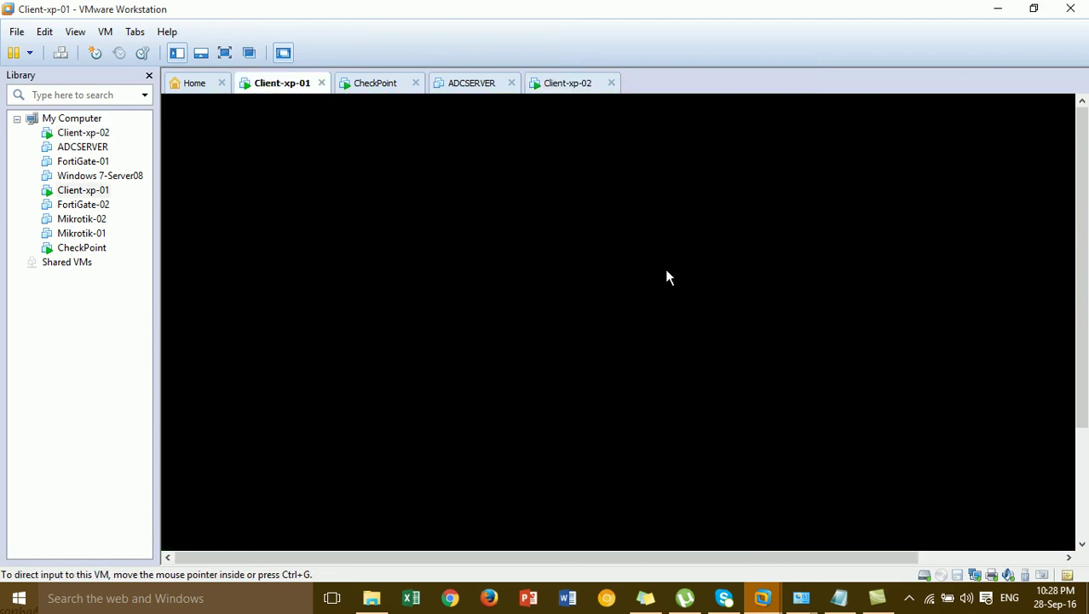
left_click(1081, 463)
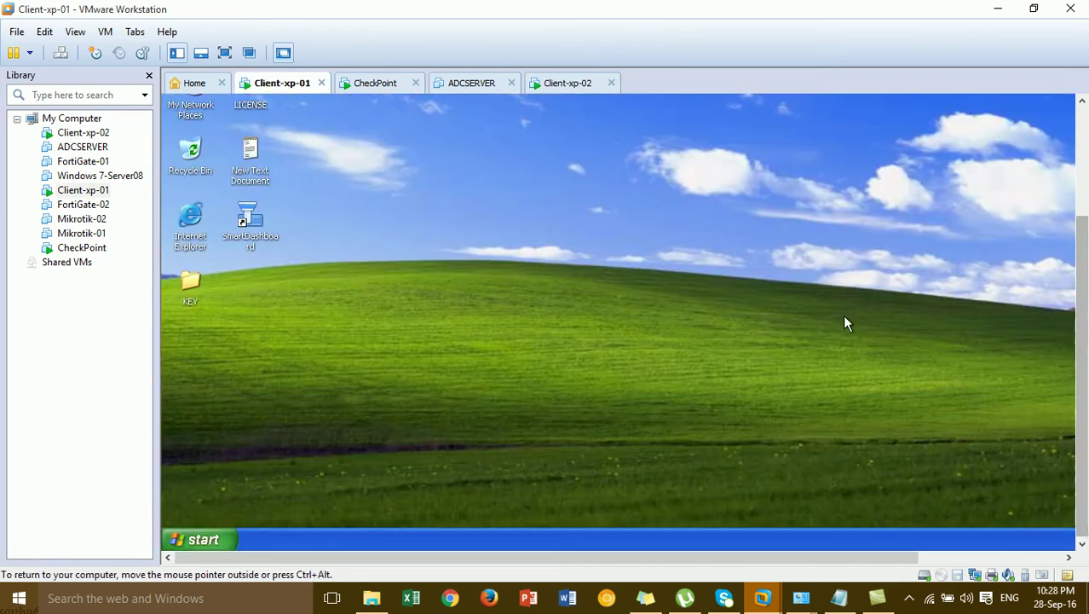
key("super+r")
key("Return")
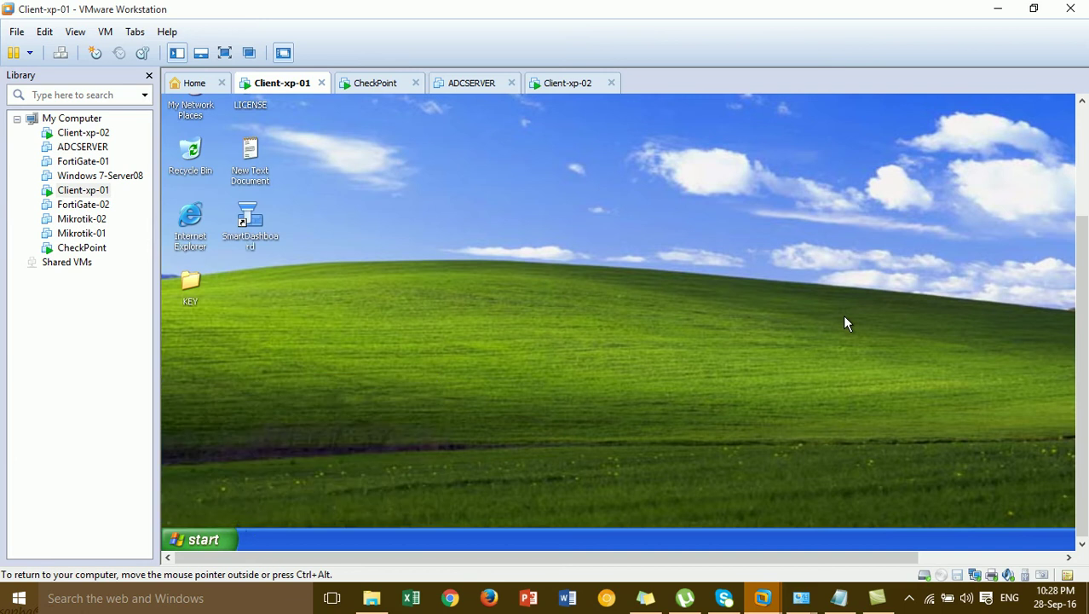
type("ping g")
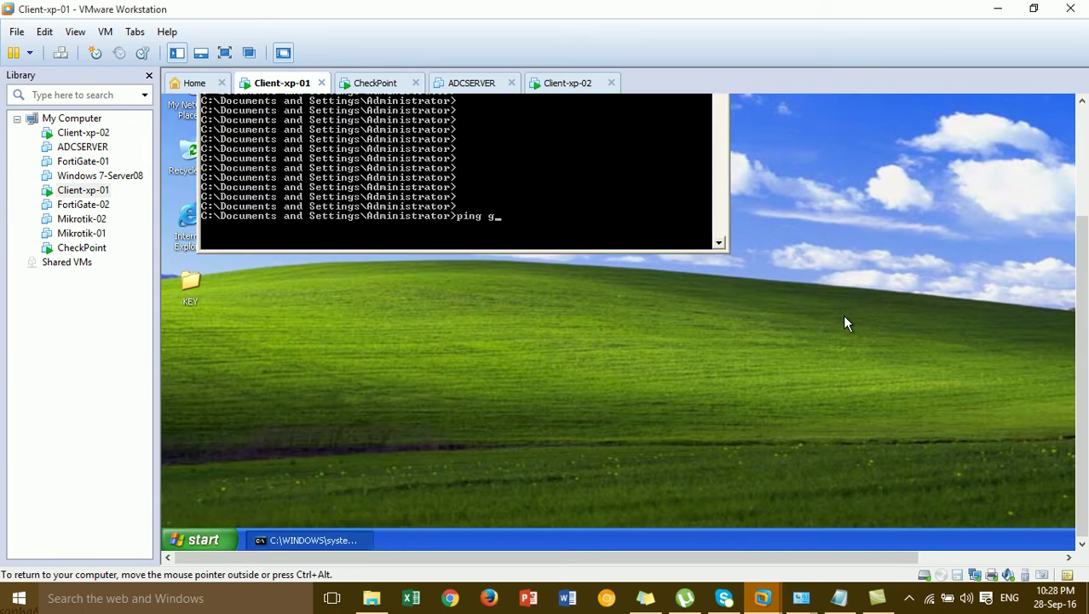
type("oogle.com")
key("Return")
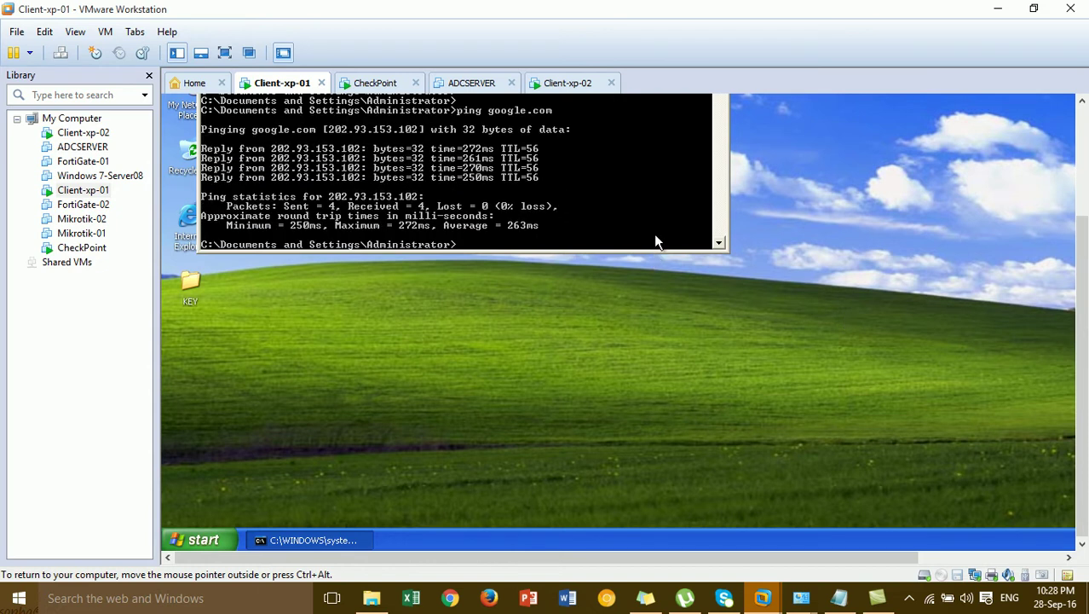
- Ping 8.8.8.8 from the Client-xp-01 command prompt
key("Up")
key("BackSpace")
key("BackSpace")
key("BackSpace")
key("BackSpace")
key("BackSpace")
key("BackSpace")
key("BackSpace")
key("BackSpace")
key("BackSpace")
key("BackSpace")
type("8.8.8.8")
key("Return")
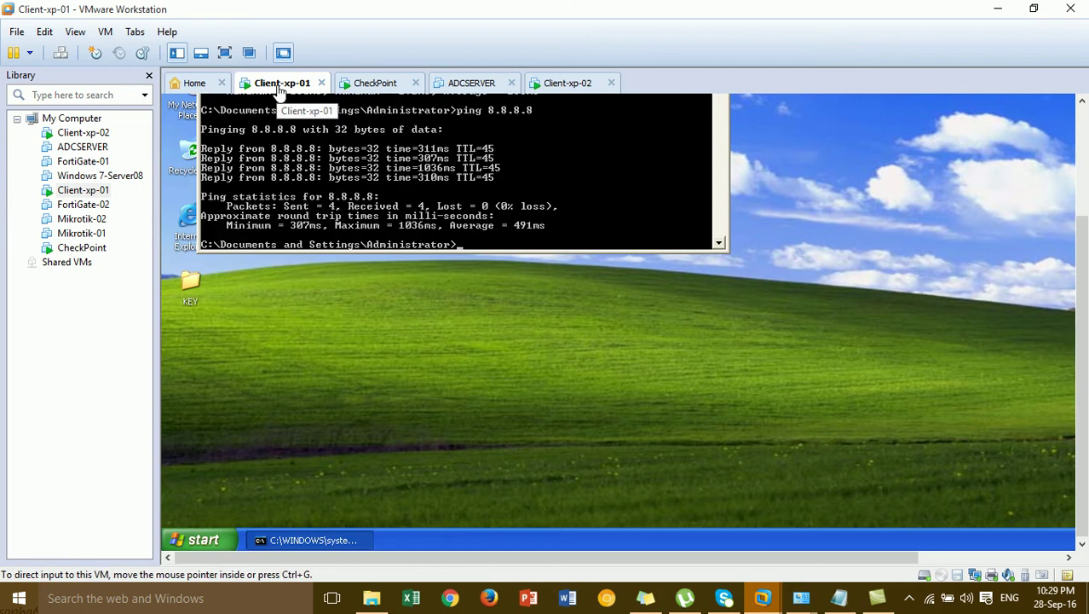
- Start a continuous ping to 8.8.8.8 on Client-xp-01 with the -t option
key("Up")
type("-t")
key("Return")
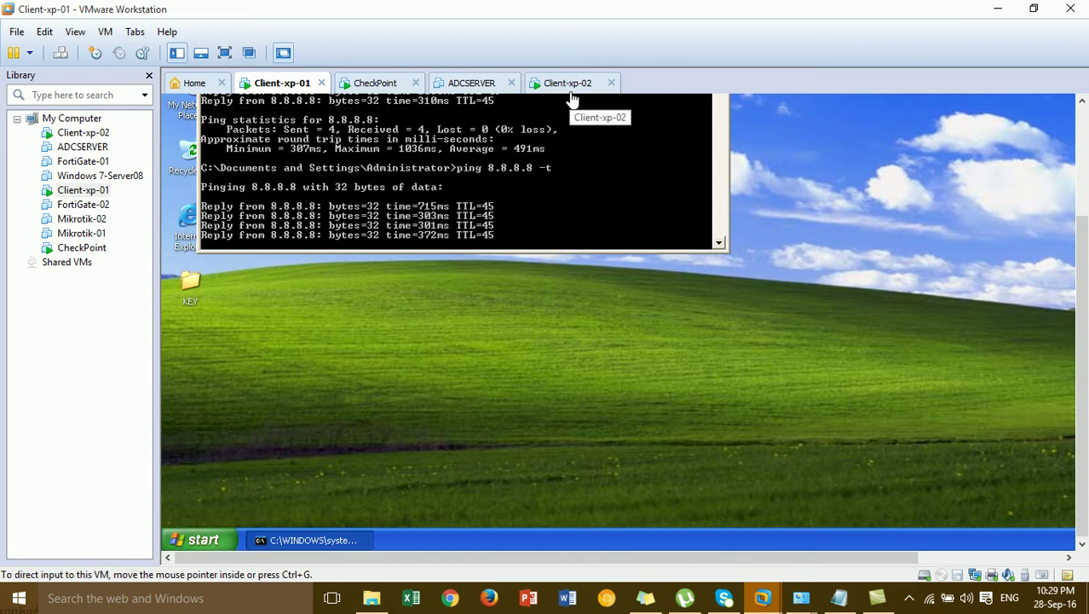
- On Client-xp-02, open a command prompt, change to the C: root directory and ping google.com
left_click(573, 100)
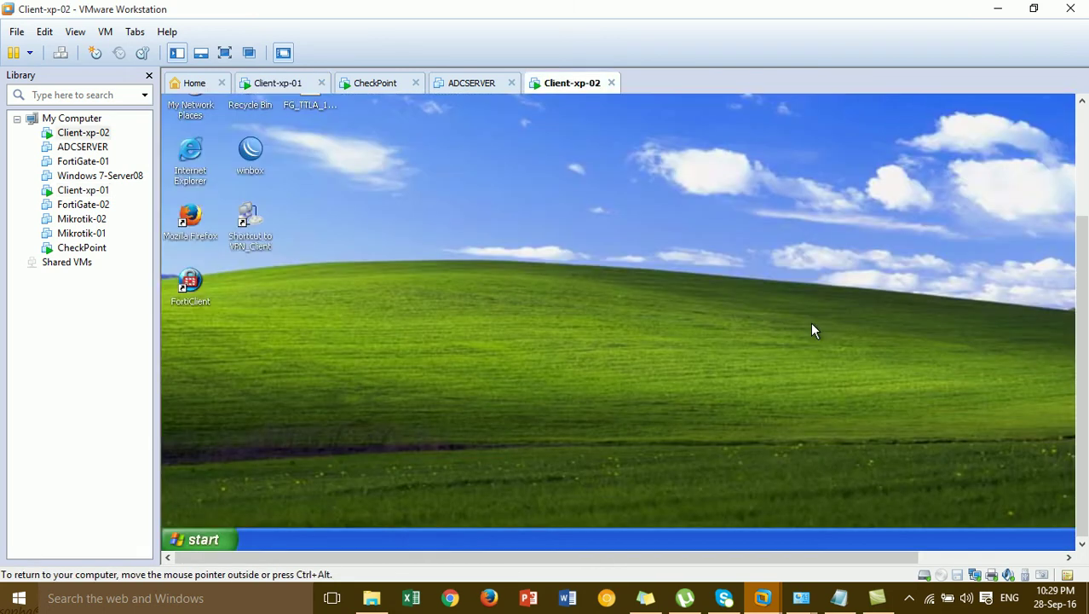
key("super+r")
key("Return")
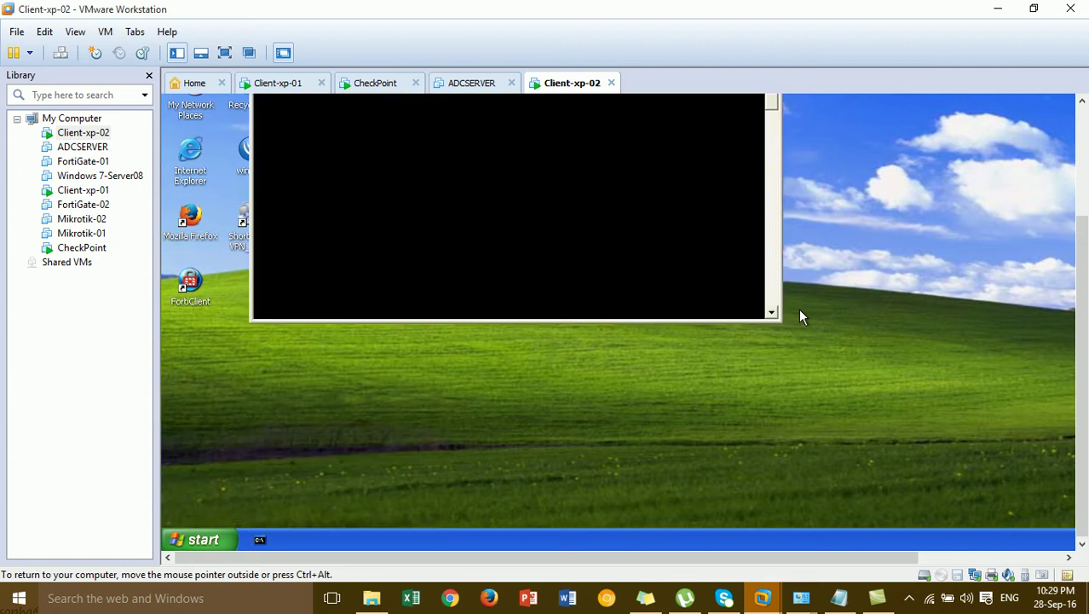
type("cd\\")
key("Return")
key("Return")
key("Return")
type("ping")
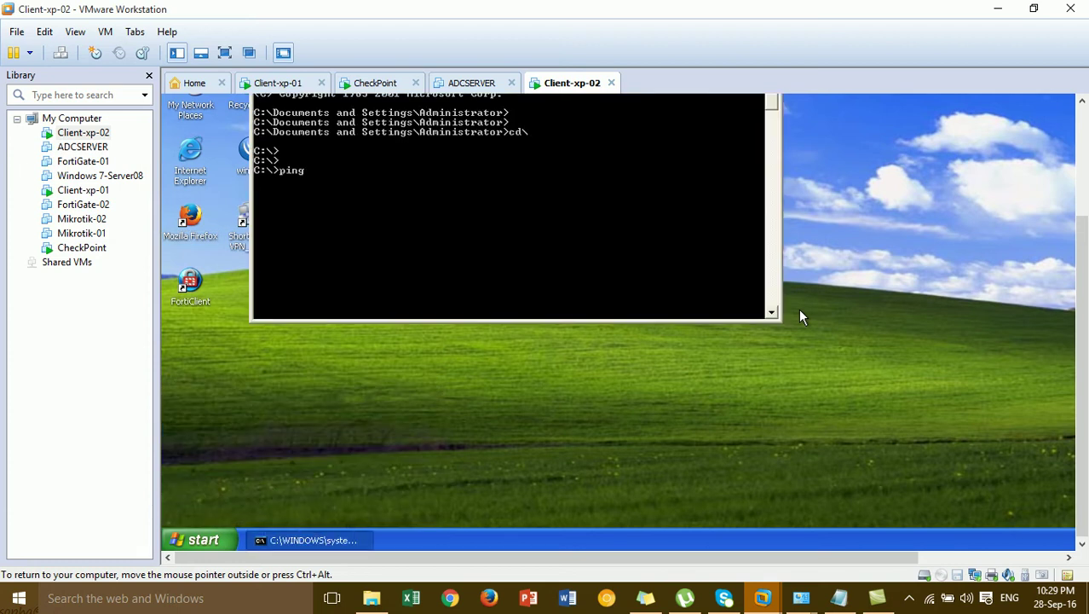
type(" google.com")
key("Return")
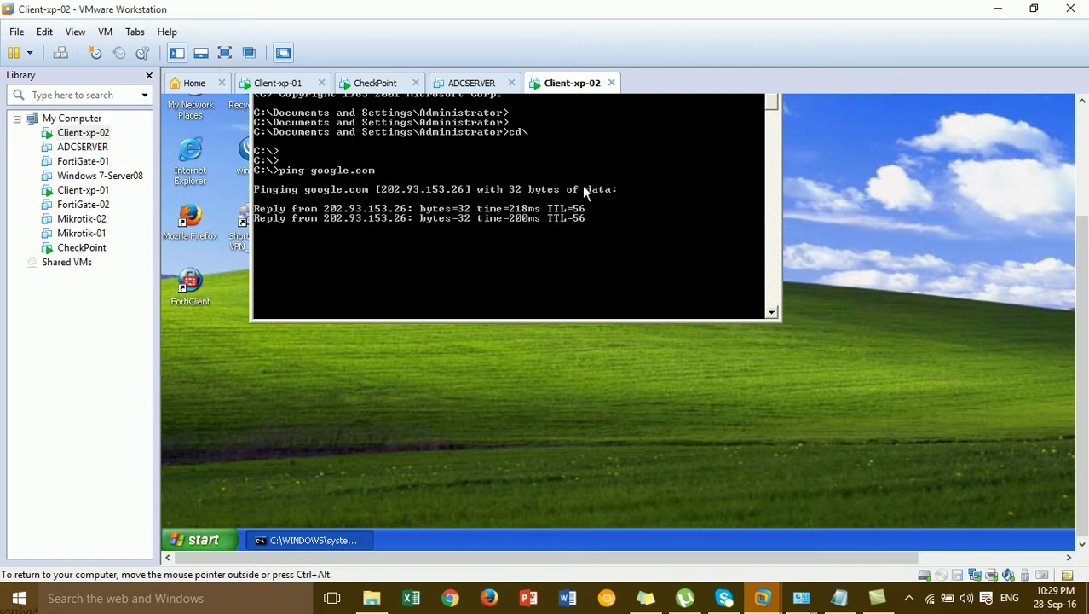
- Stop the google.com ping on Client-xp-02 and start a continuous ping with "ping 8.8.8.8 -t"
key("ctrl+c")
key("Up")
key("BackSpace")
key("BackSpace")
key("BackSpace")
key("BackSpace")
key("BackSpace")
key("BackSpace")
key("BackSpace")
key("BackSpace")
key("BackSpace")
key("BackSpace")
type("8.8.8.8 -")
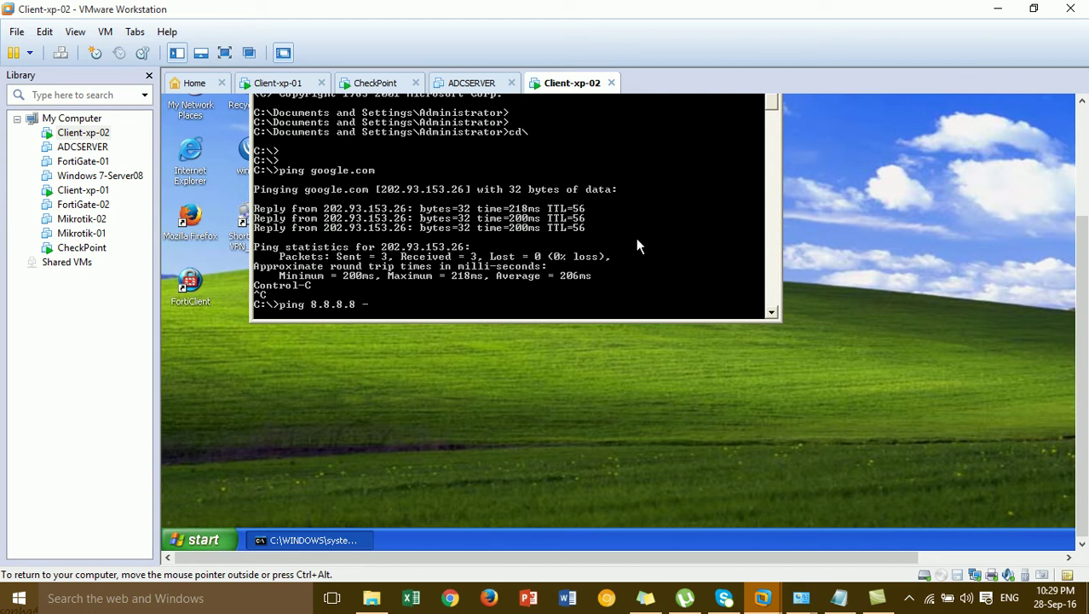
type("t")
key("Return")
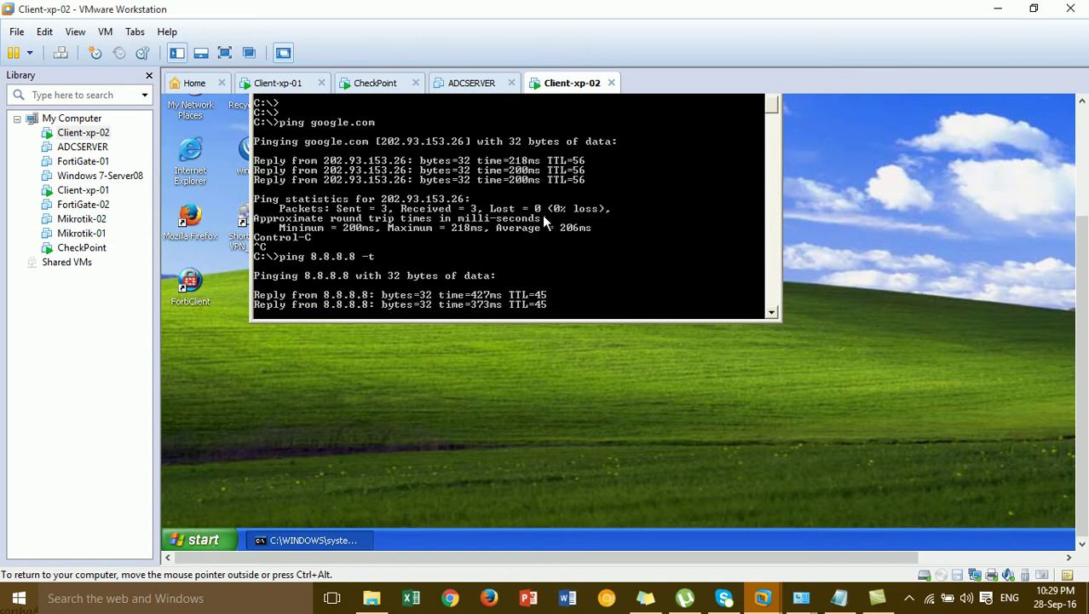
- Minimize the command prompt on Client-xp-02 and open Mozilla Firefox
left_click(1082, 128)
left_click(771, 223)
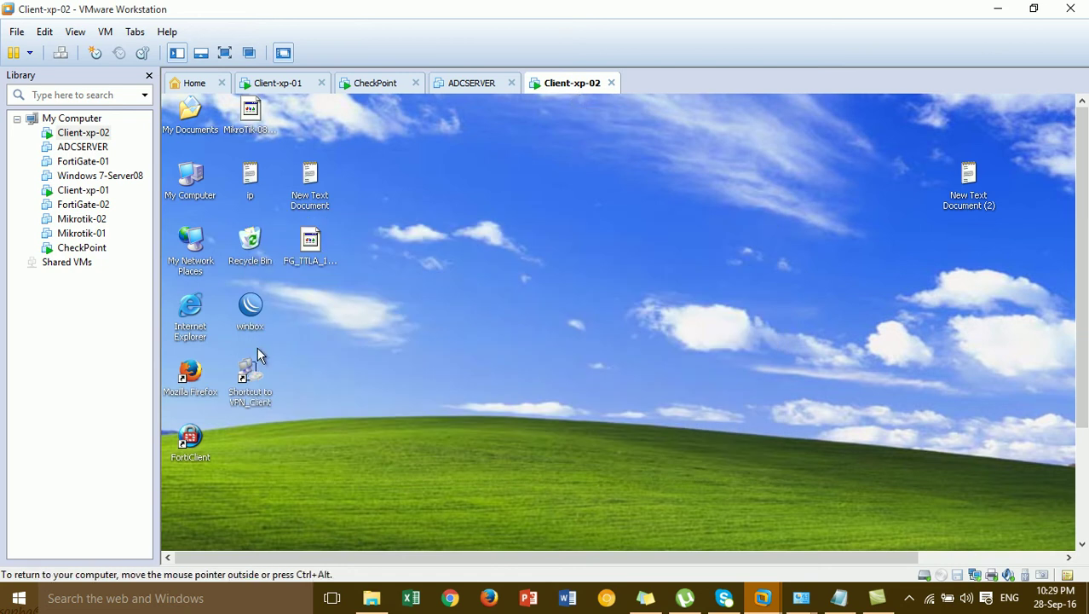
double_click(191, 372)
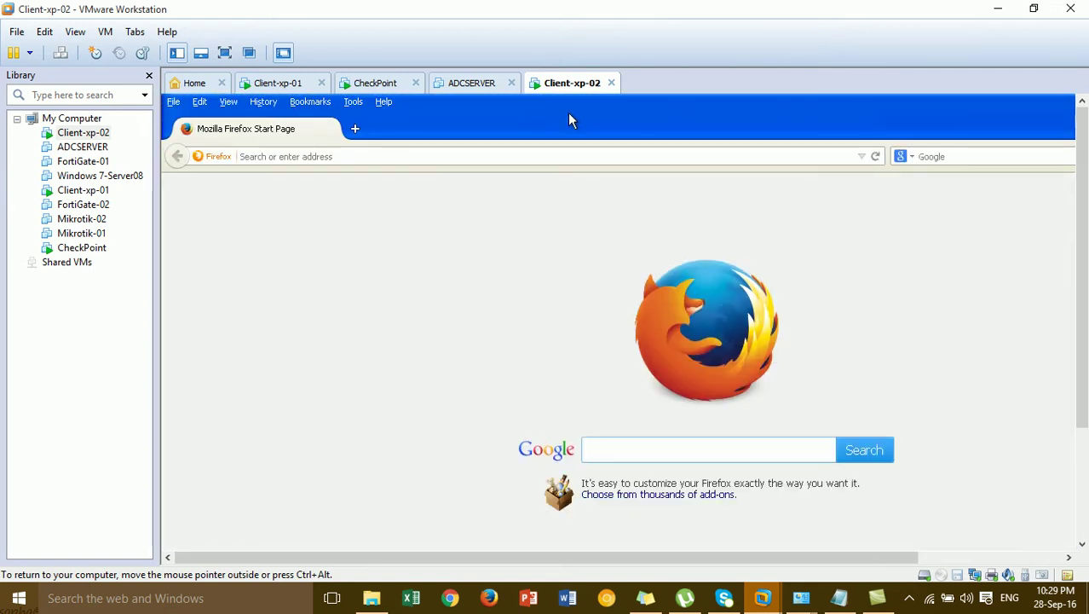
- Go to google.com, search for "checkpoint" and open the Check Point website from the results
left_click(571, 156)
type("google.com/")
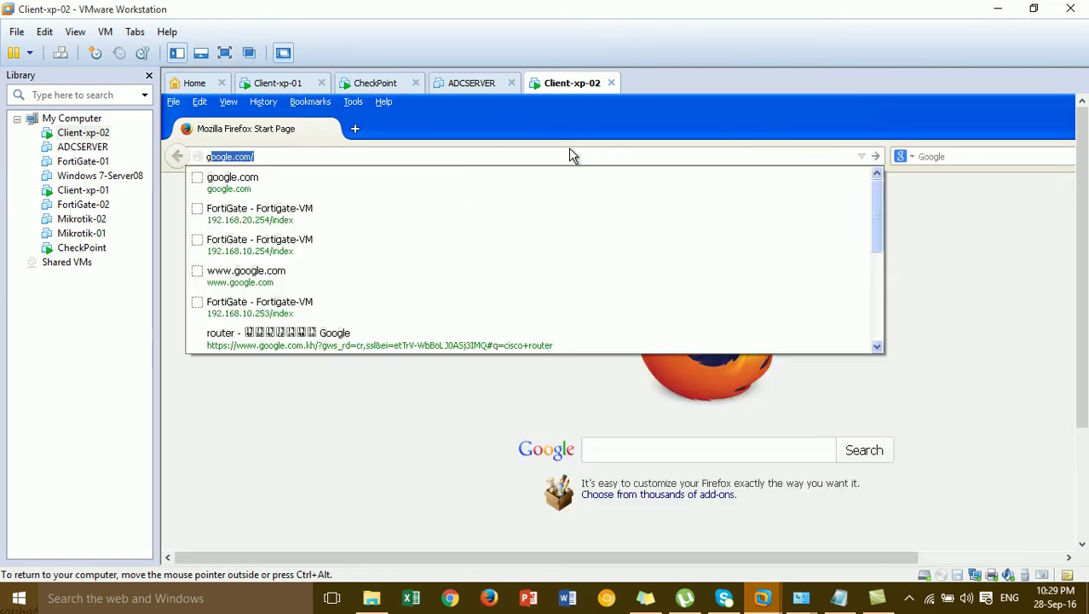
key("Return")
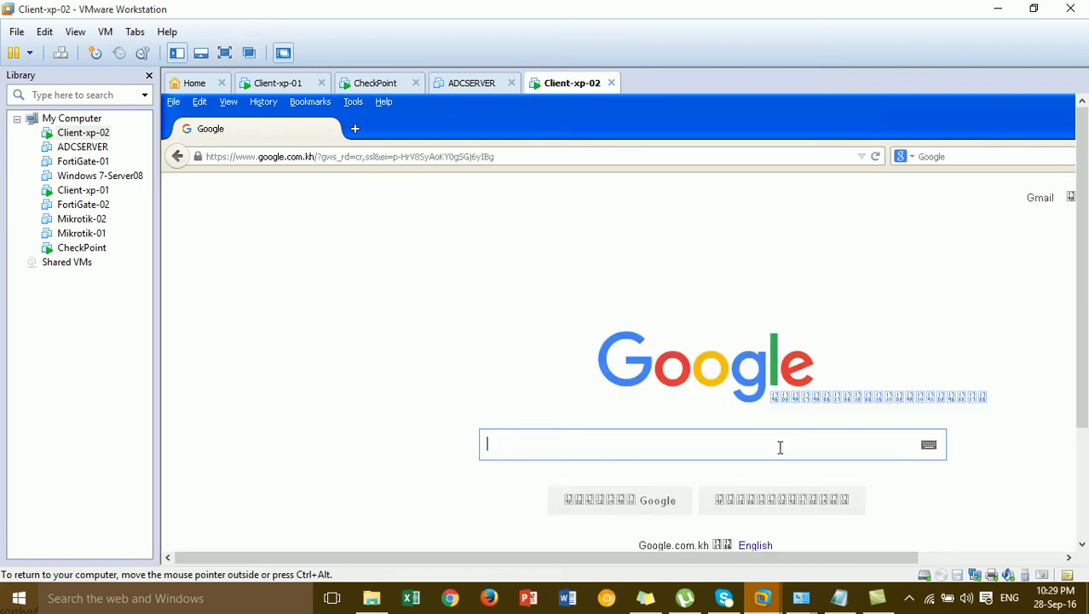
type("checkpoint")
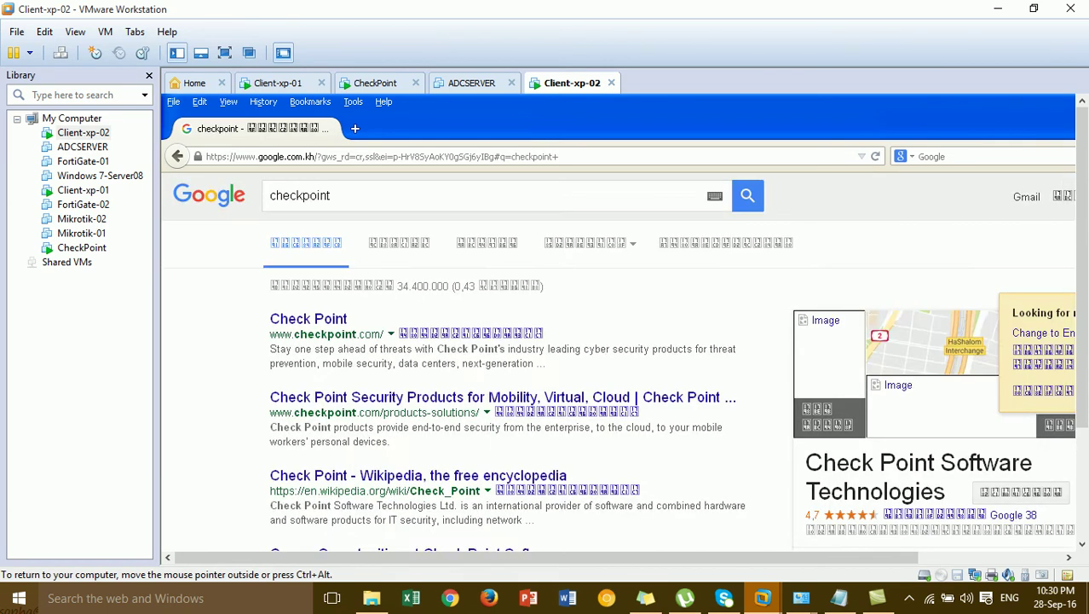
left_click(340, 324)
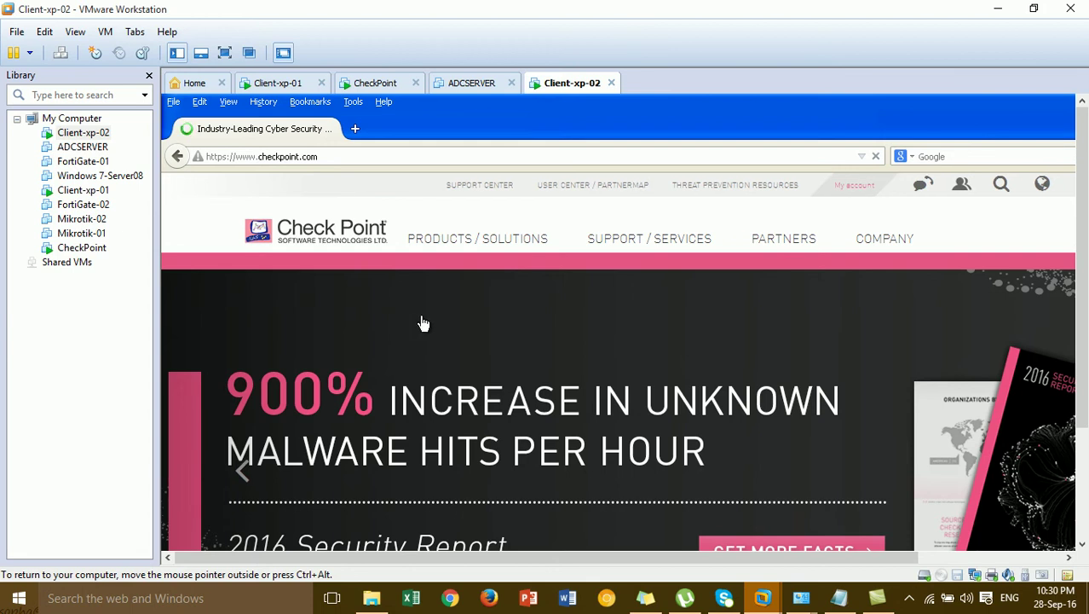
- Open Mozilla Firefox on Client-xp-01 and decline making it the default browser
left_click(286, 84)
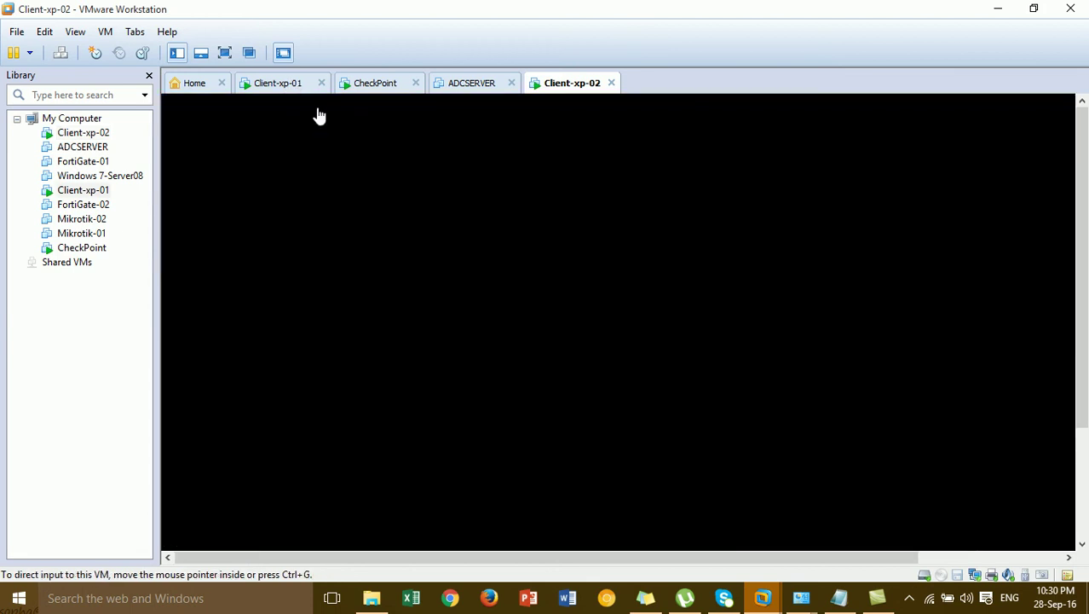
left_click(718, 154)
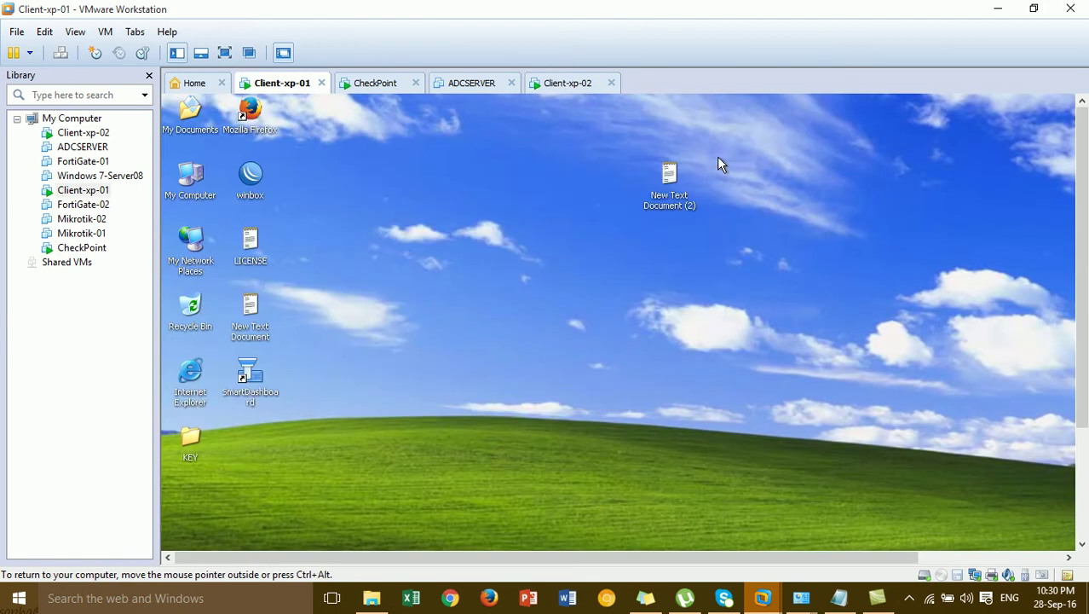
double_click(265, 118)
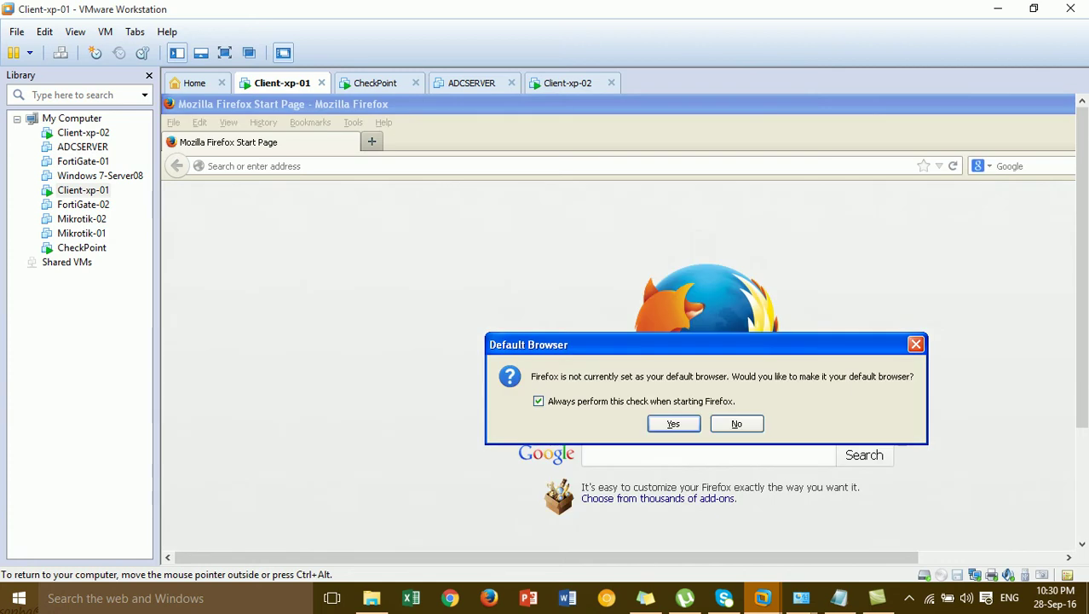
left_click(741, 424)
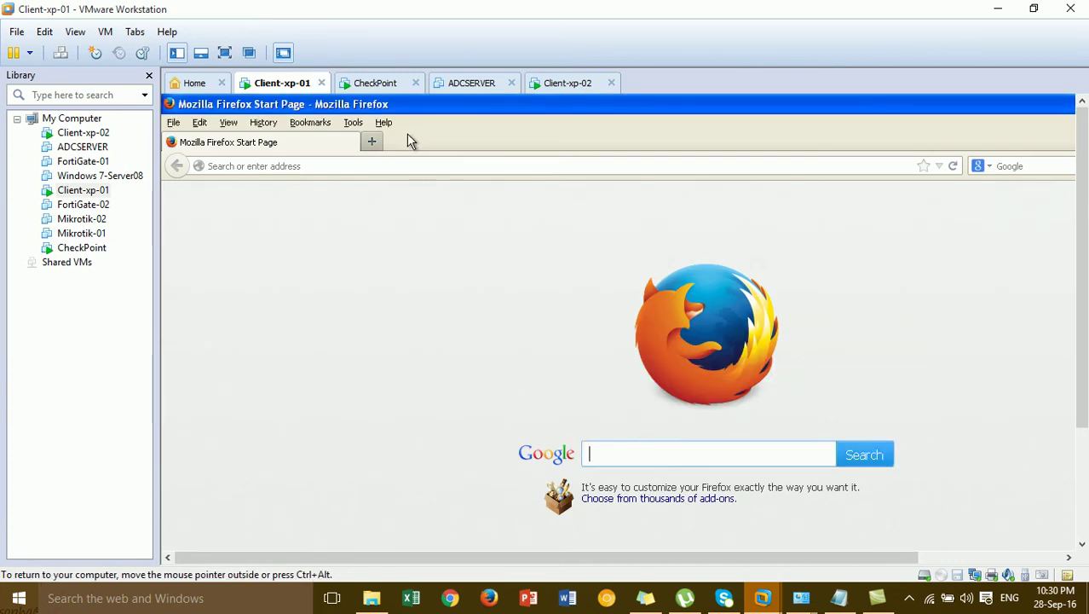
- Load google.com in Firefox on Client-xp-01
left_click(510, 167)
type("googlec.")
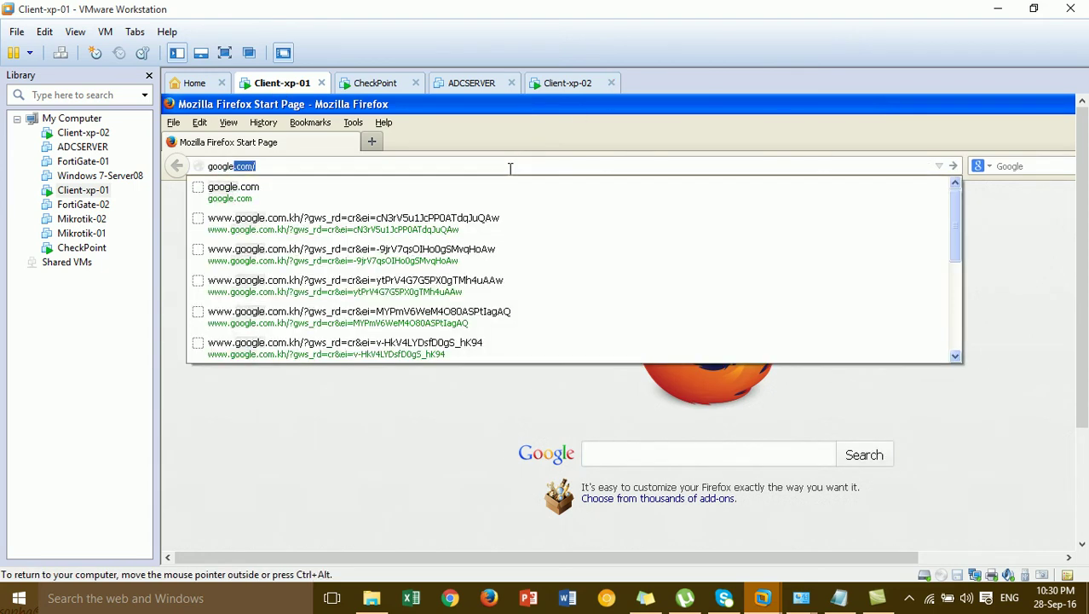
key("BackSpace")
key("BackSpace")
type(".c")
key("BackSpace")
type("om")
key("Return")
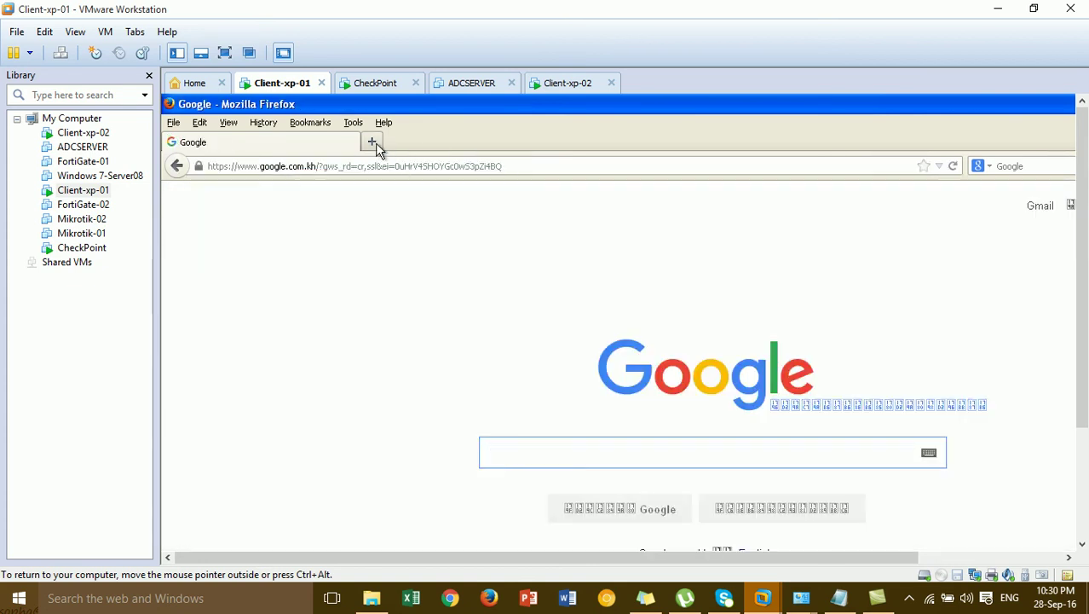
- Load facebook.com in a new browser tab on Client-xp-01
left_click(375, 142)
type("facebook.com/")
key("Return")
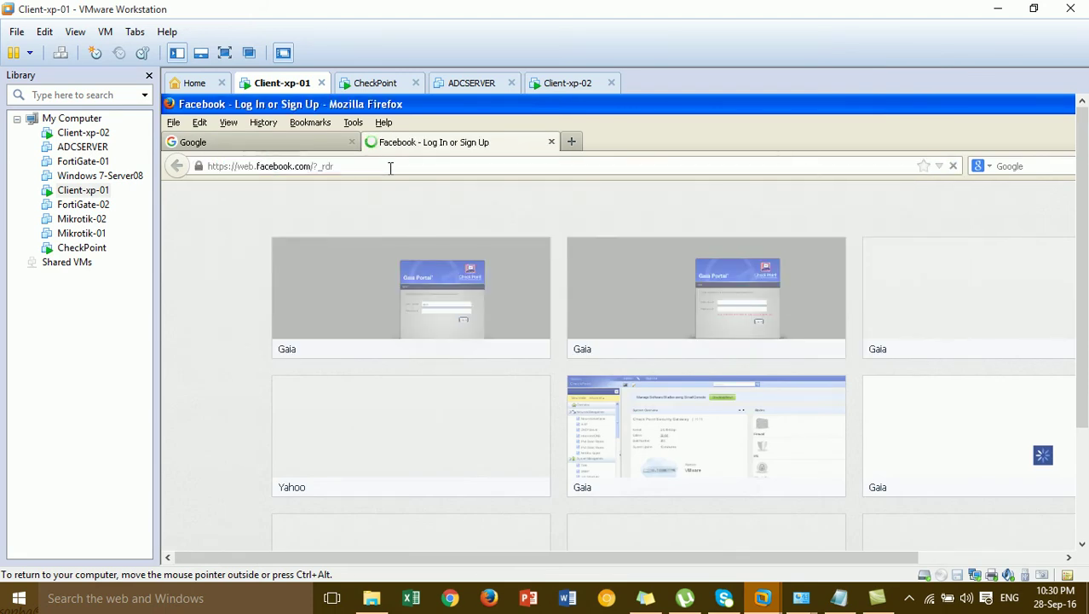
left_click(1085, 503)
left_click(1059, 559)
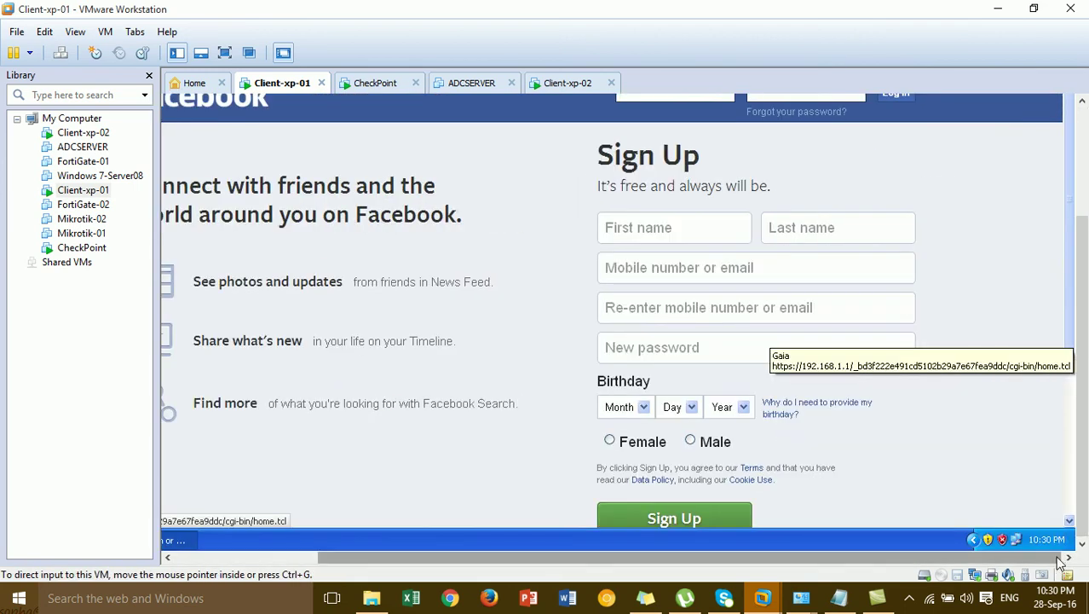
- Close Firefox on Client-xp-01 together with both of its open tabs
left_click(1085, 189)
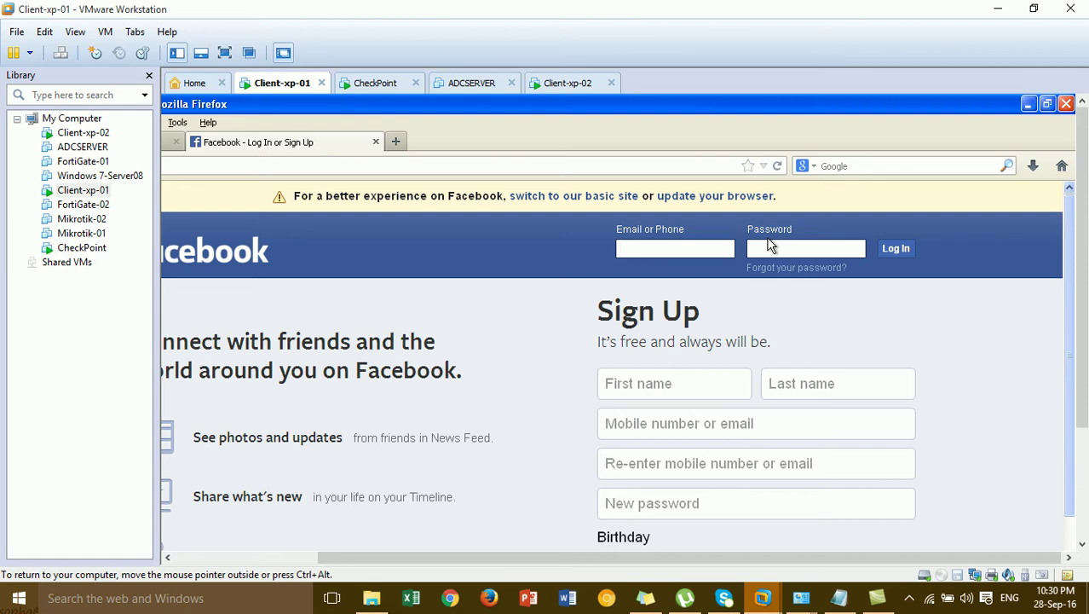
left_click(1068, 104)
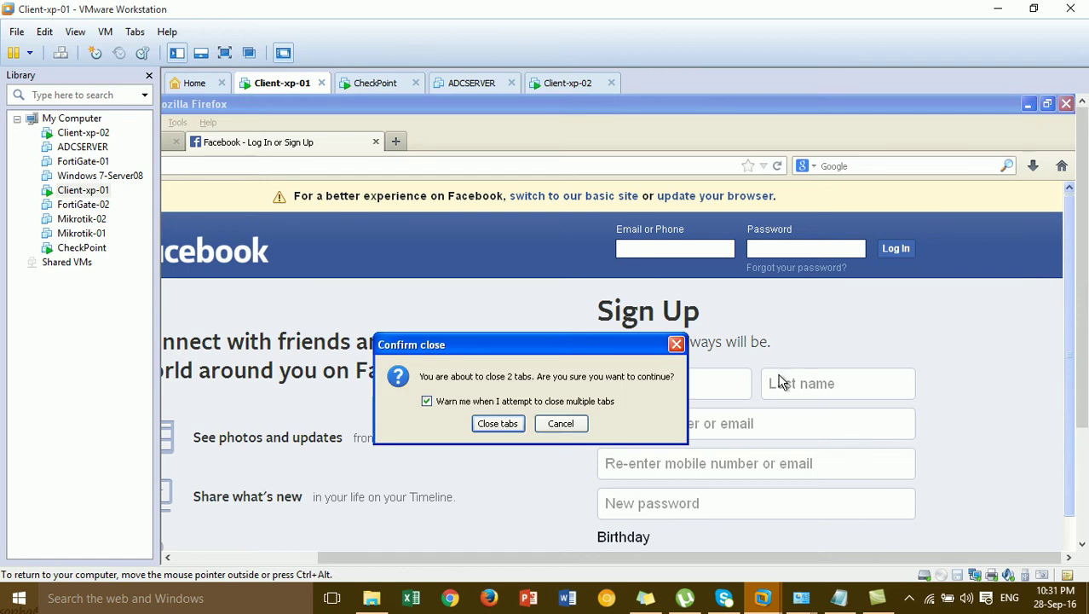
left_click(522, 422)
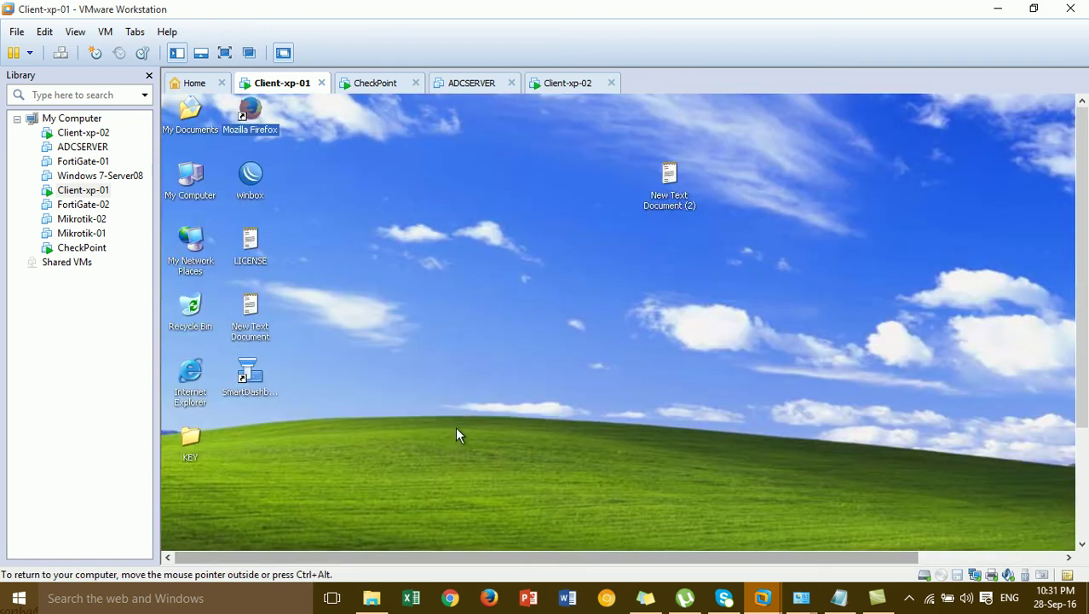
- Open a Command Prompt on Client-xp-01 and change to the root directory with cd\
key("super+r")
key("Return")
key("Return")
key("Return")
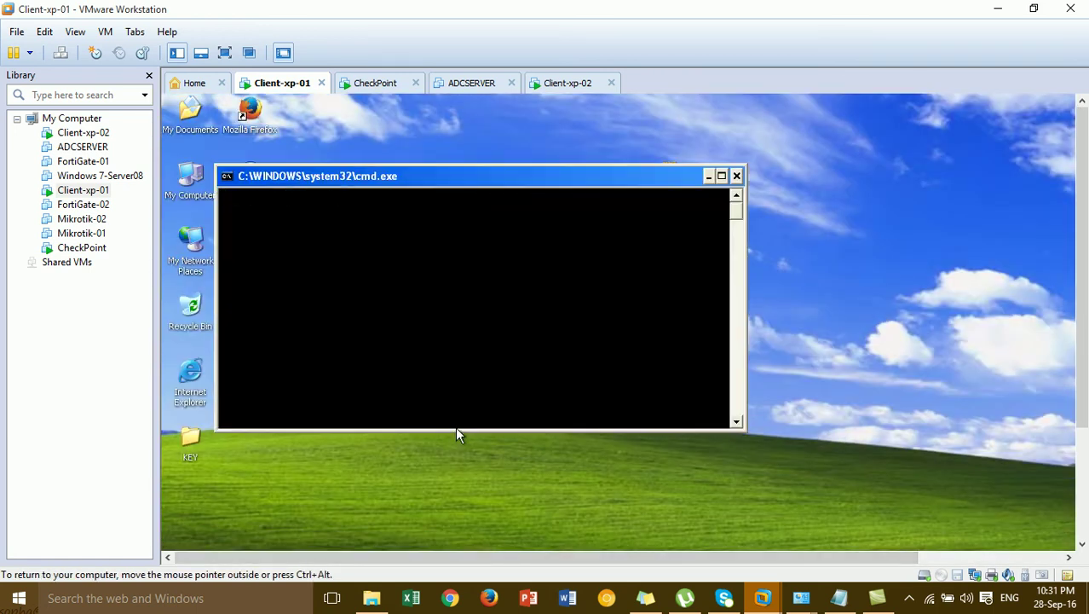
type("cd\\")
key("Return")
key("Return")
key("Return")
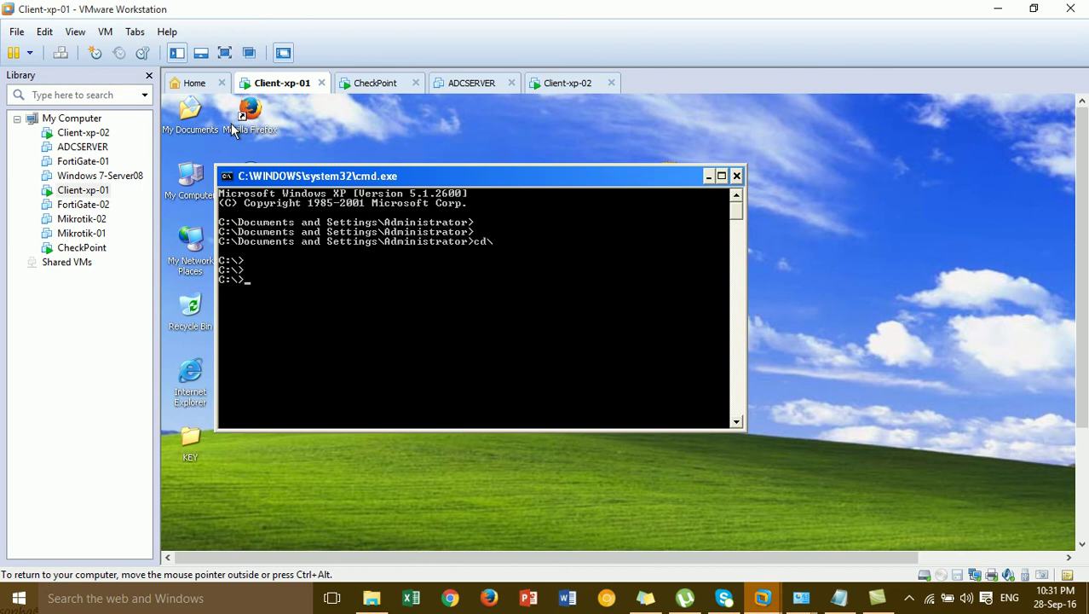
- Check the IP configuration of Client-xp-01 with ipconfig, and close the Command Prompt
type("ipconfign")
key("BackSpace")
key("Return")
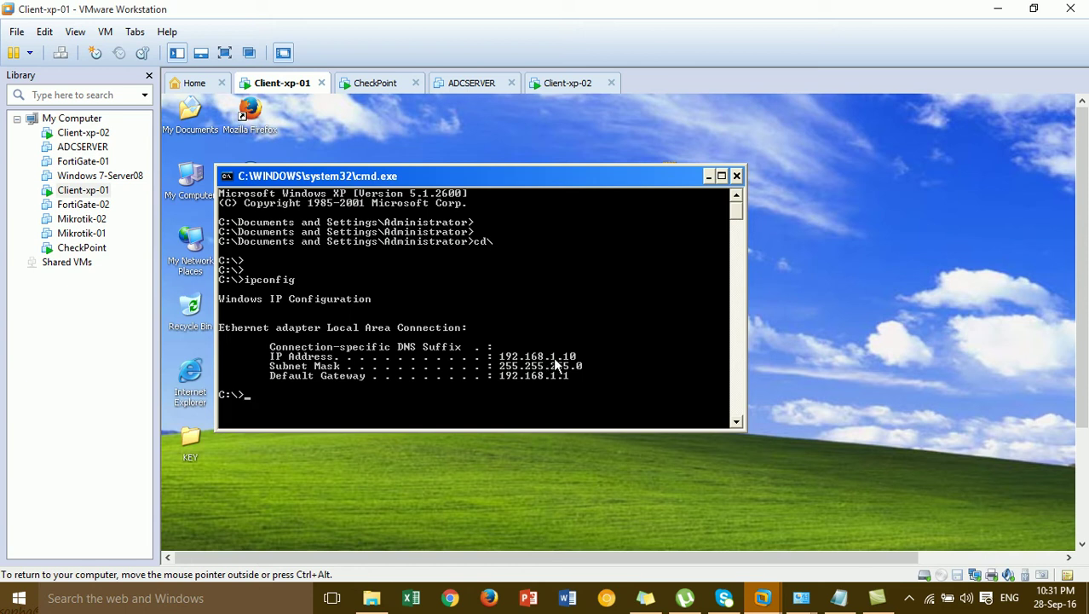
left_click(738, 176)
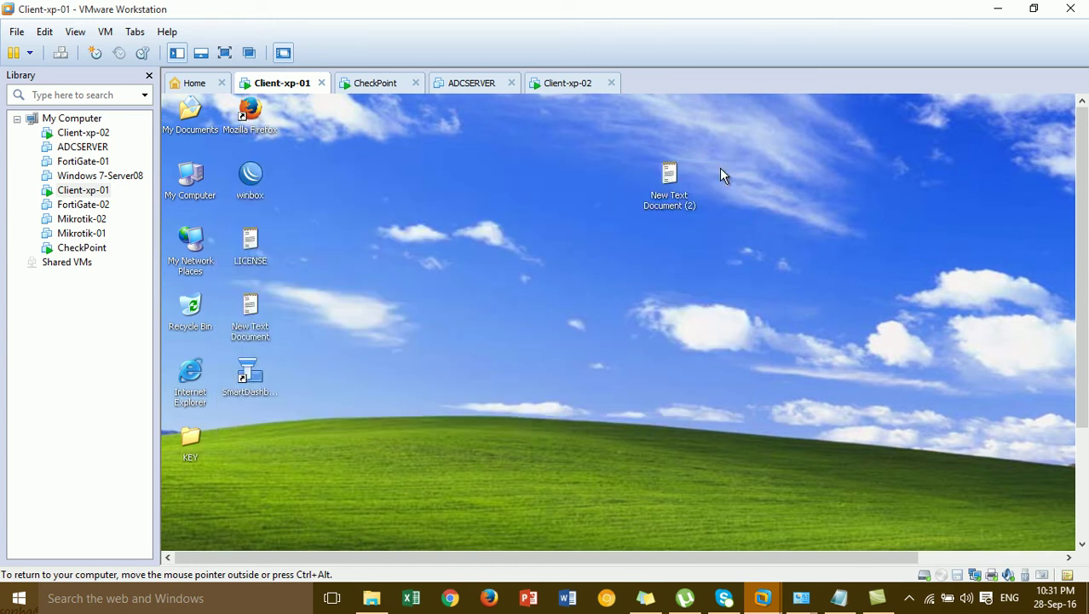
- Switch to Client-xp-02, open a Command Prompt there and change to the root directory with cd\
left_click(584, 85)
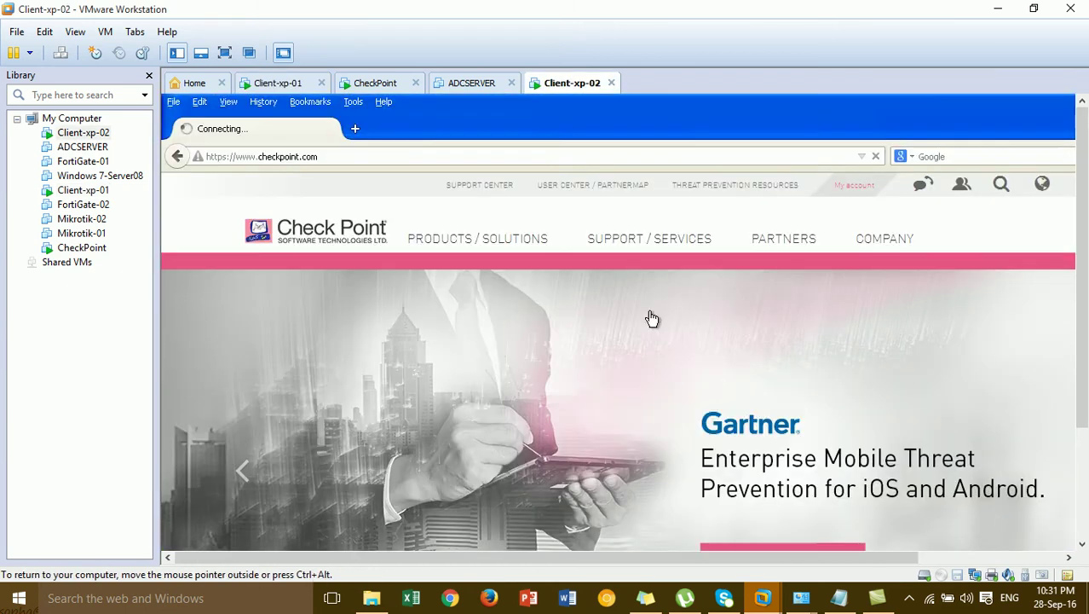
key("super+r")
type("cmd")
key("Return")
key("Return")
key("Return")
type("c")
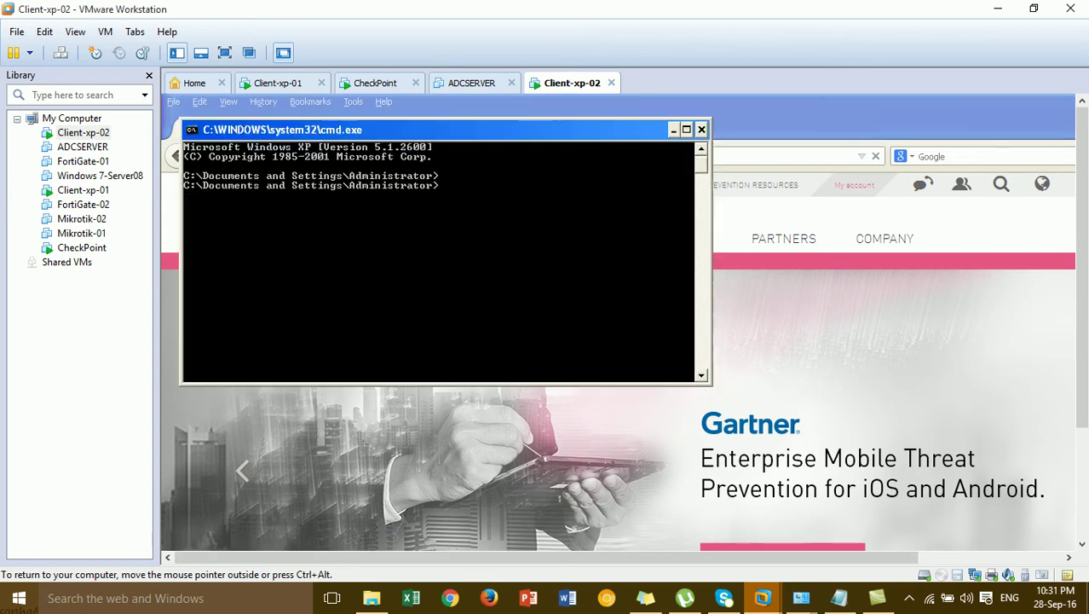
type("d\\")
key("Return")
key("Return")
- Check the IP configuration of Client-xp-02 with ipconfig, and close the Command Prompt
type("p")
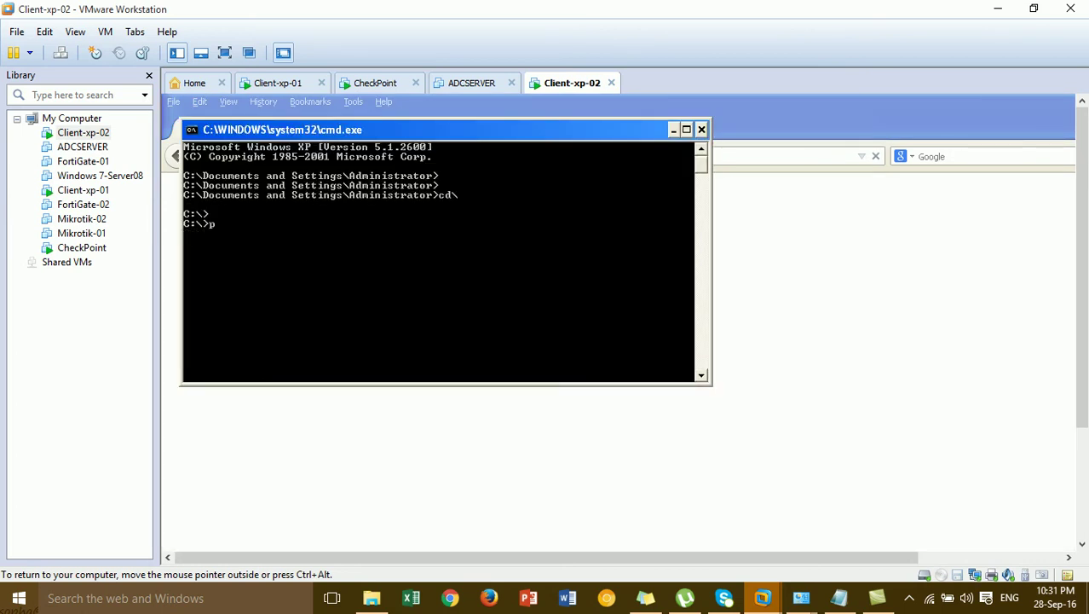
type("ipco")
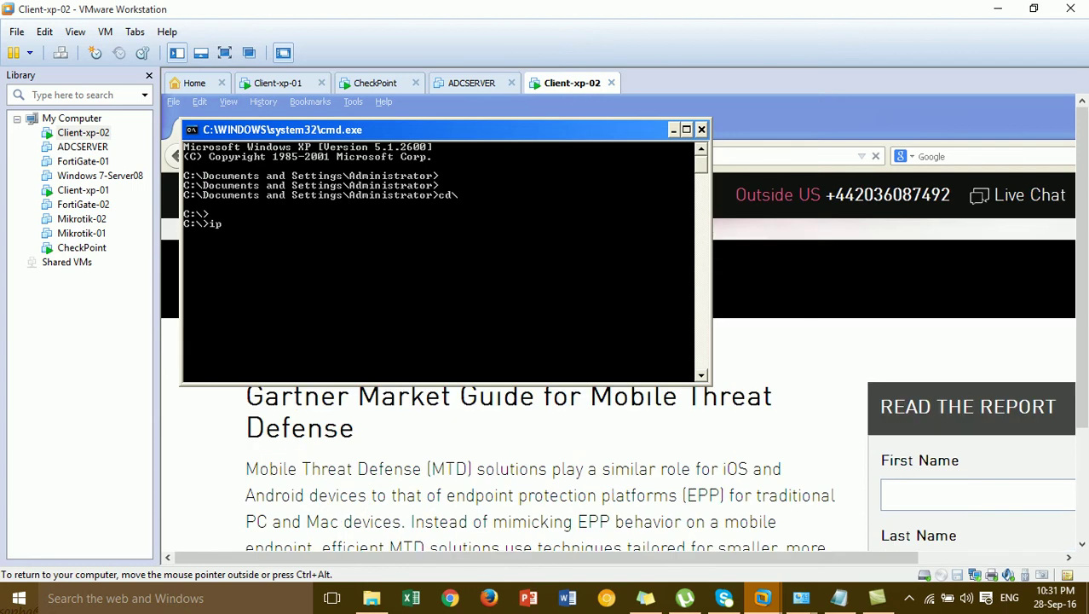
type("niig")
key("Return")
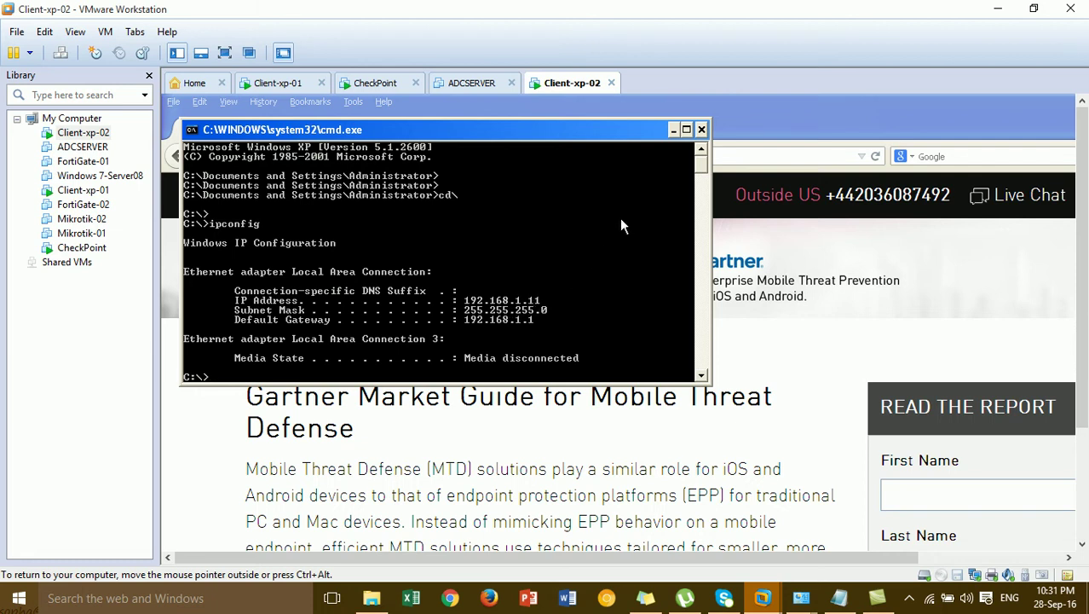
left_click(702, 129)
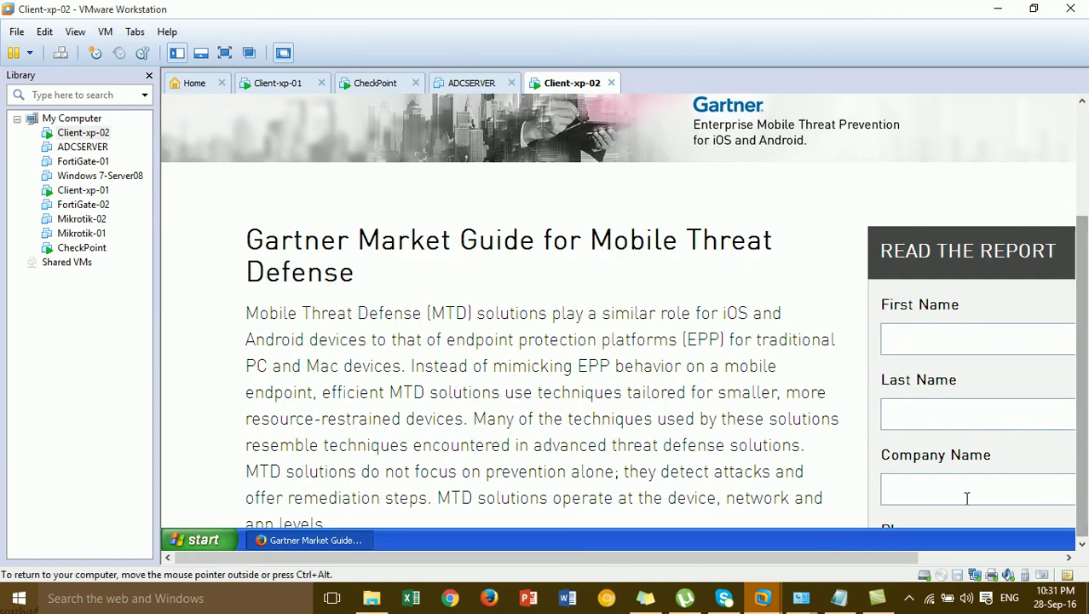
- Load google.com in Firefox on Client-xp-02
left_click(938, 557)
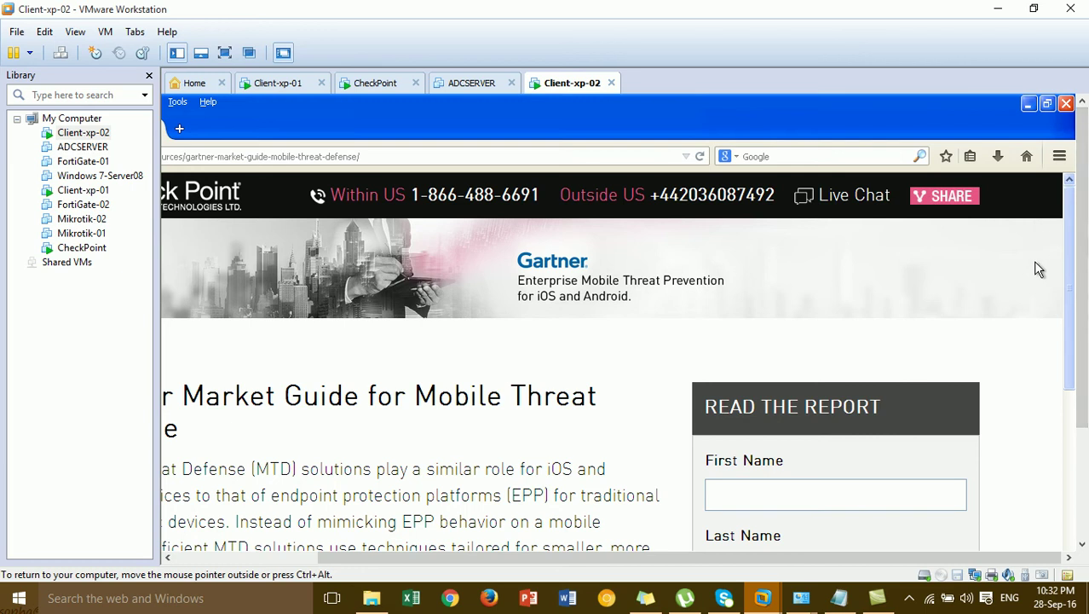
left_click(243, 558)
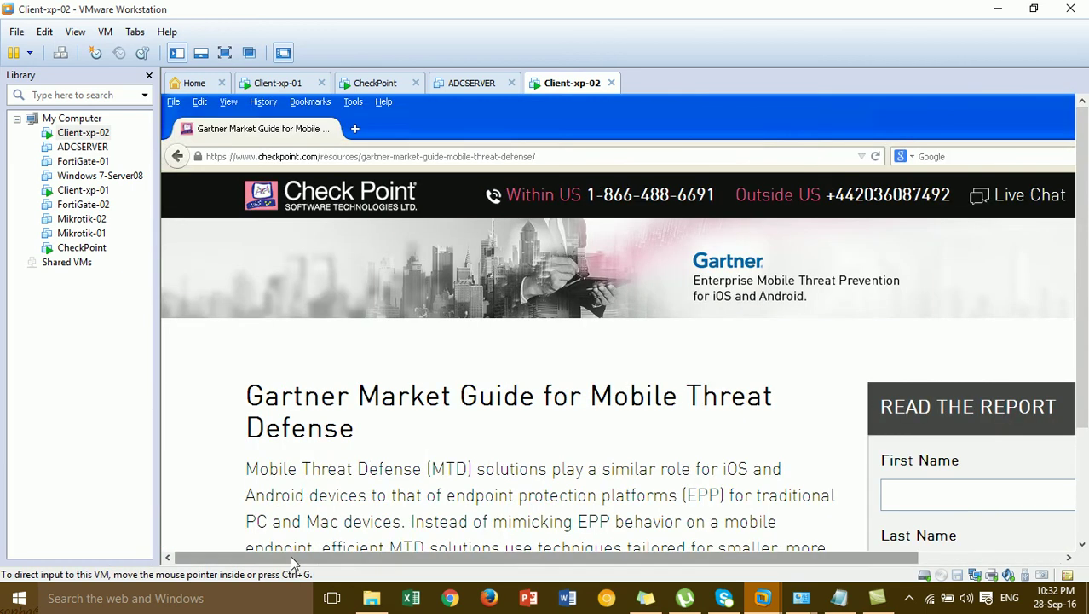
left_click(510, 157)
type("googoe.co")
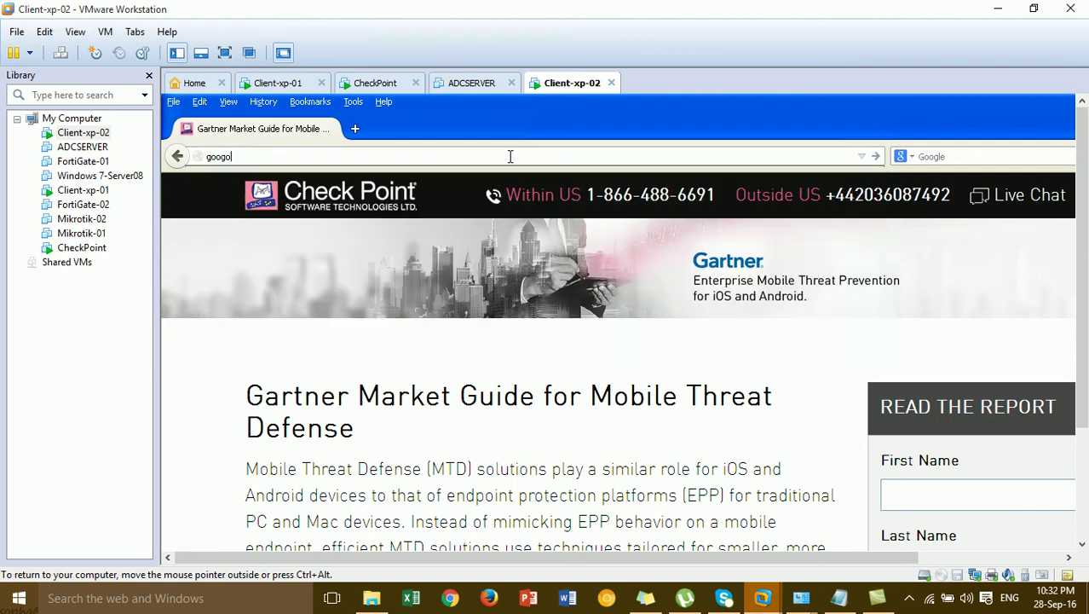
key("BackSpace")
type("le.com")
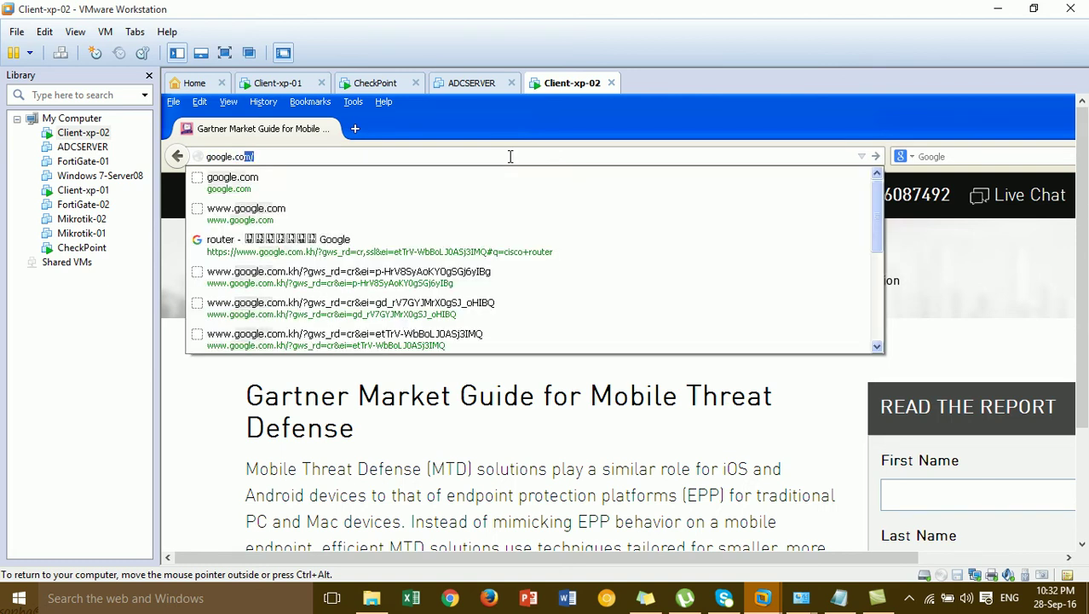
key("Return")
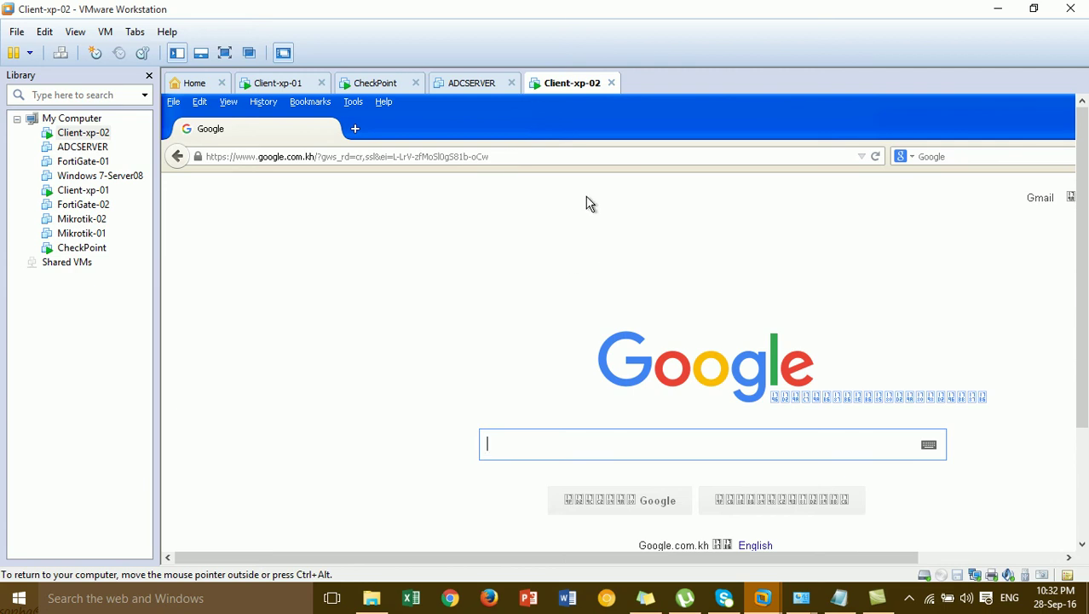
- Load facebook.com in the same browser tab on Client-xp-02
left_click(400, 156)
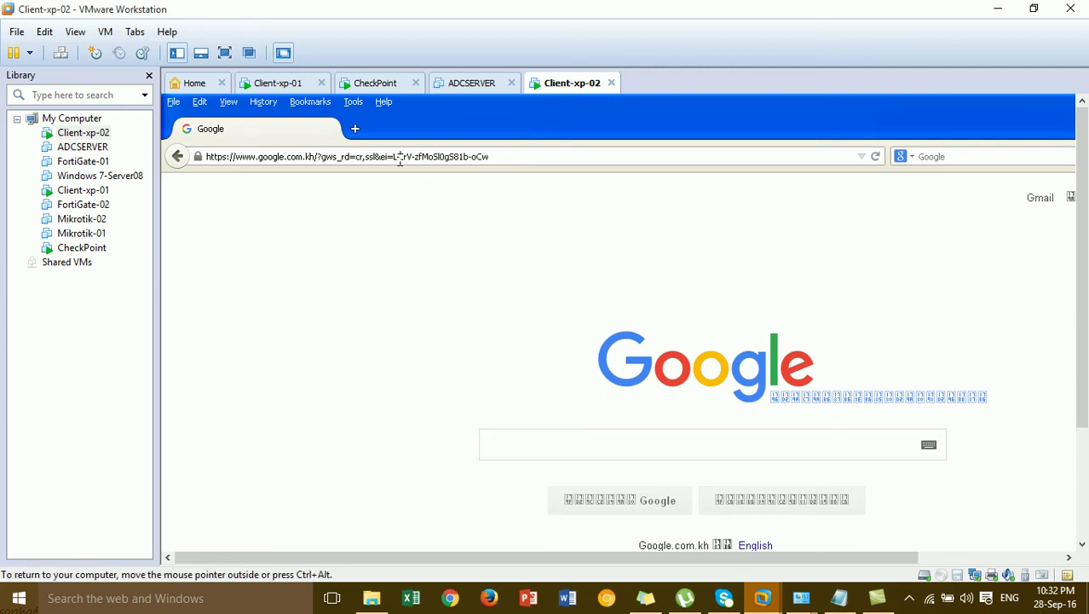
type("facebook.com/")
key("Return")
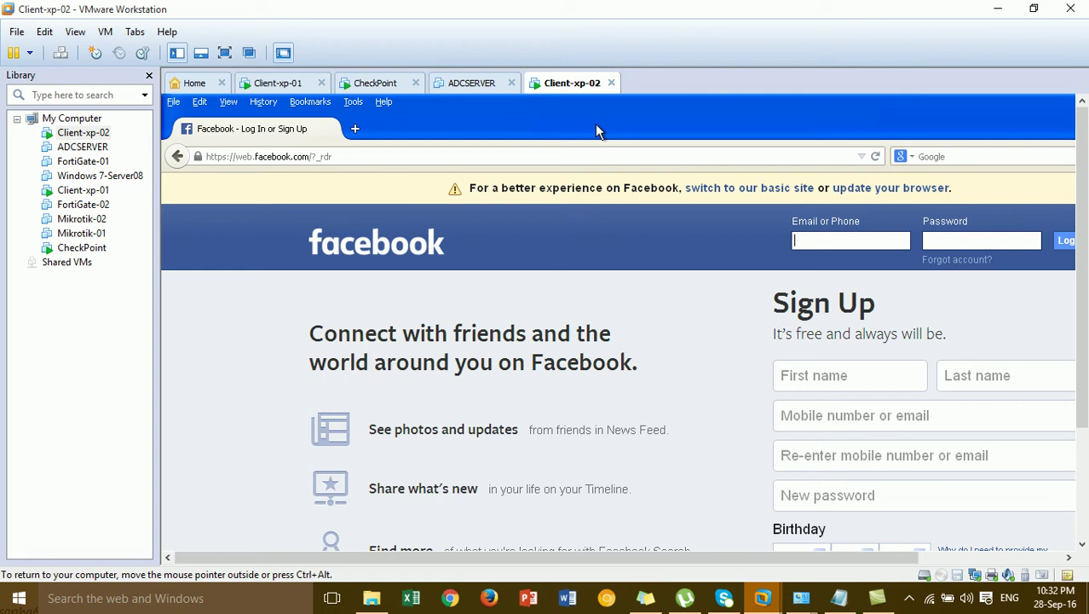
- Switch to Client-xp-01, launch Check Point SmartDashboard and log in to 192.168.1.1 as admin with the account password
left_click(284, 84)
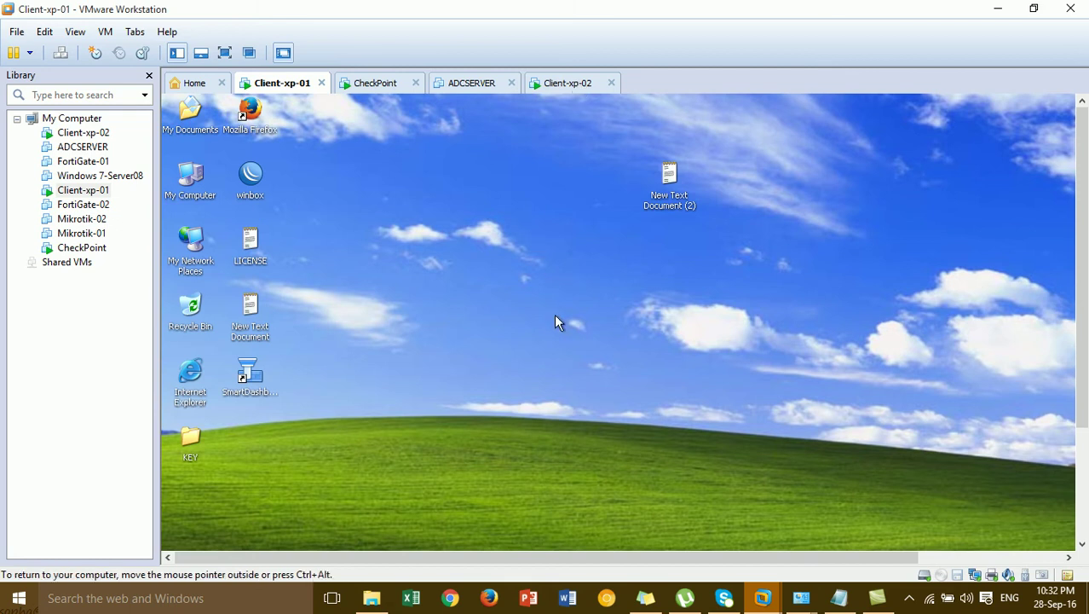
left_click(260, 380)
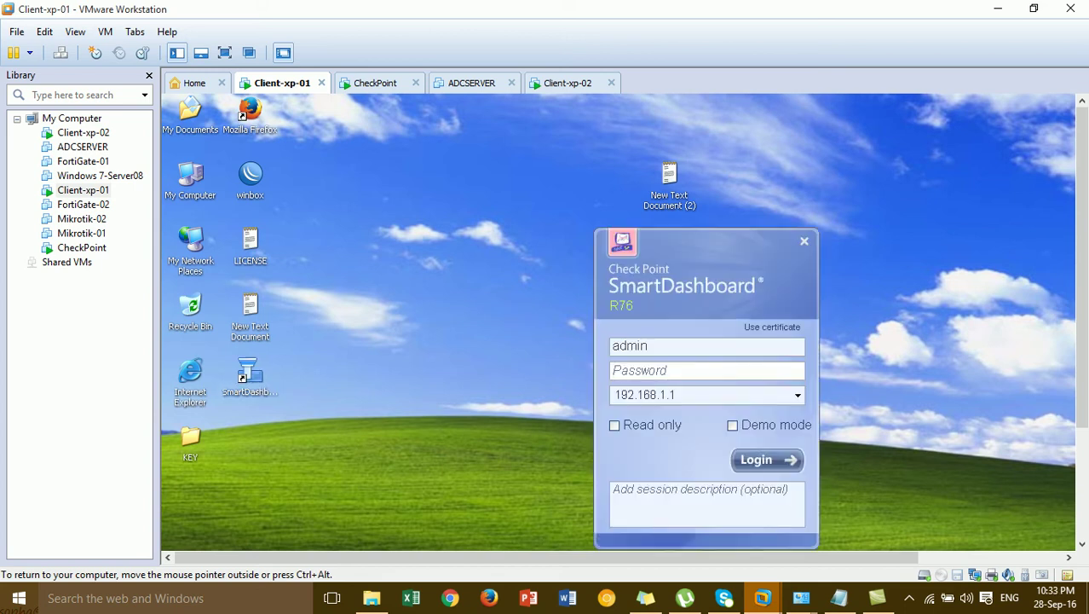
type("**************")
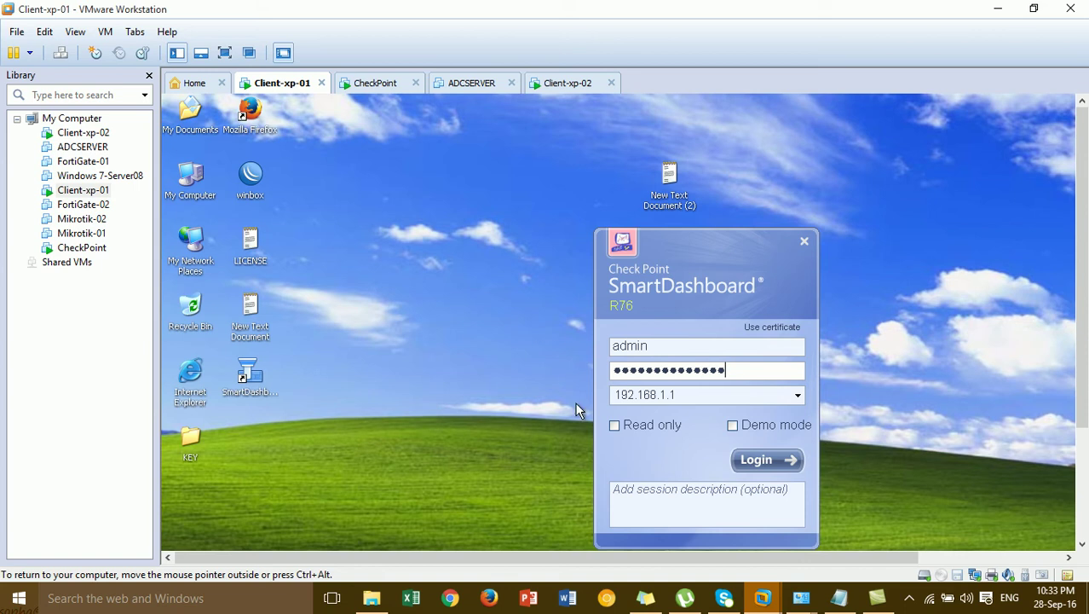
left_click(756, 465)
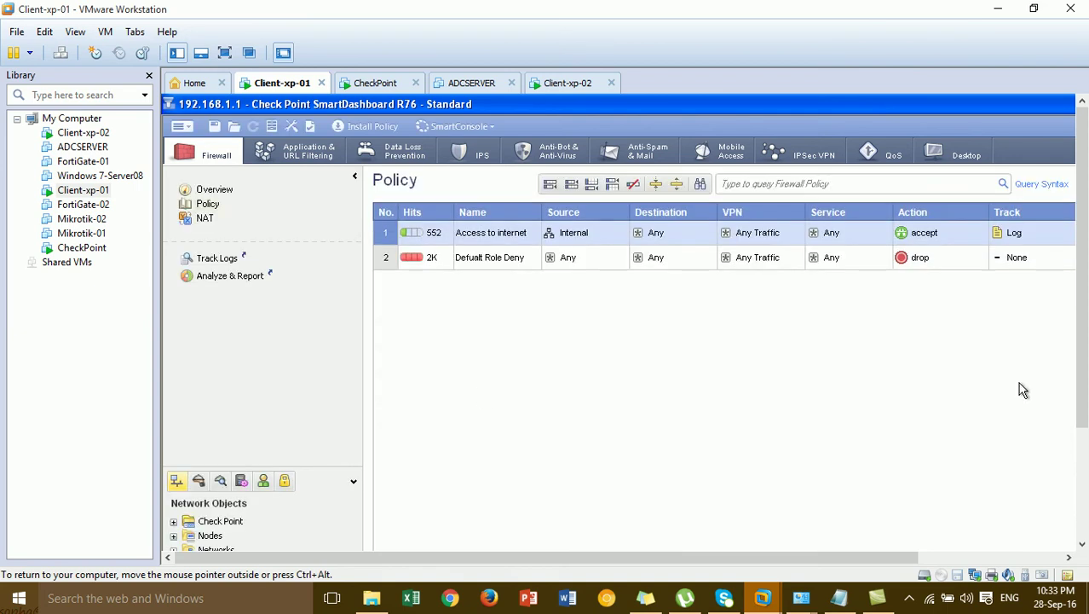
- Expand the Objects List below the firewall policy to show the network objects
scroll(1086, 468, "down", 3)
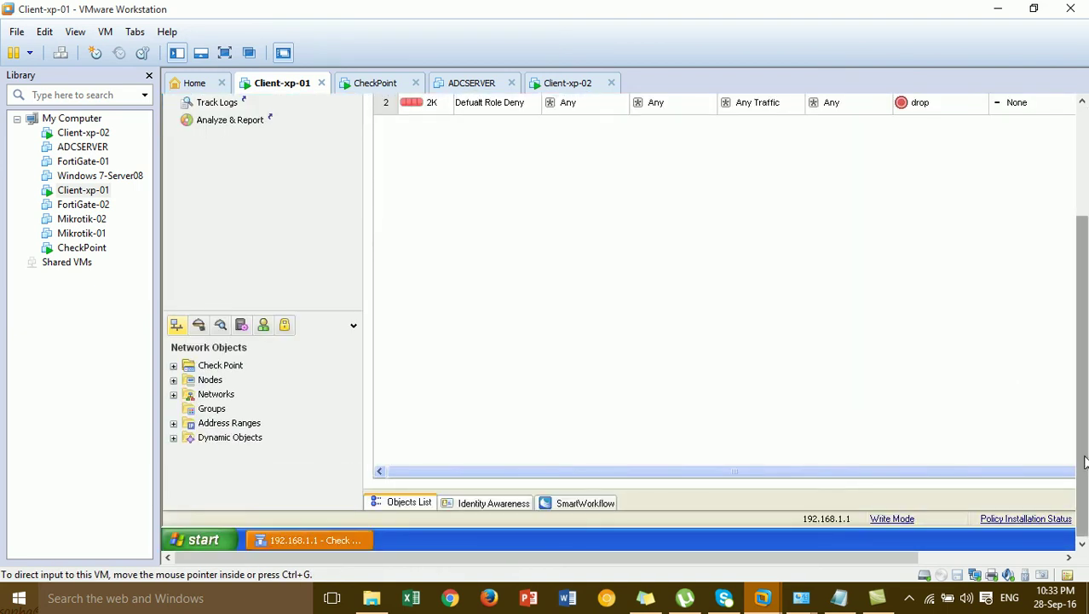
left_click_drag(1086, 461, 1084, 341)
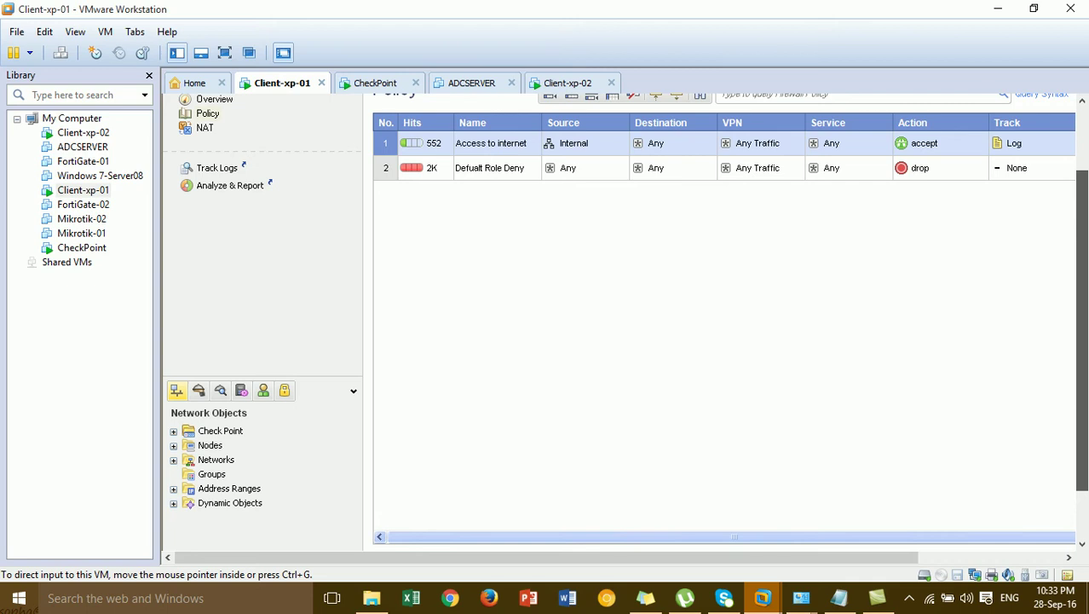
left_click_drag(1084, 341, 1084, 388)
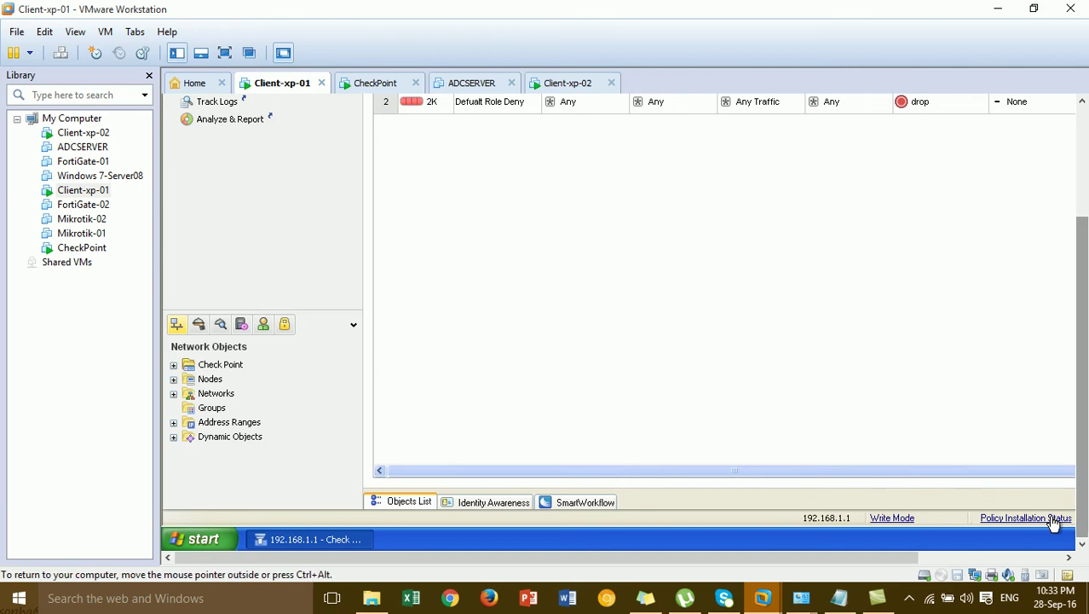
left_click(1052, 558)
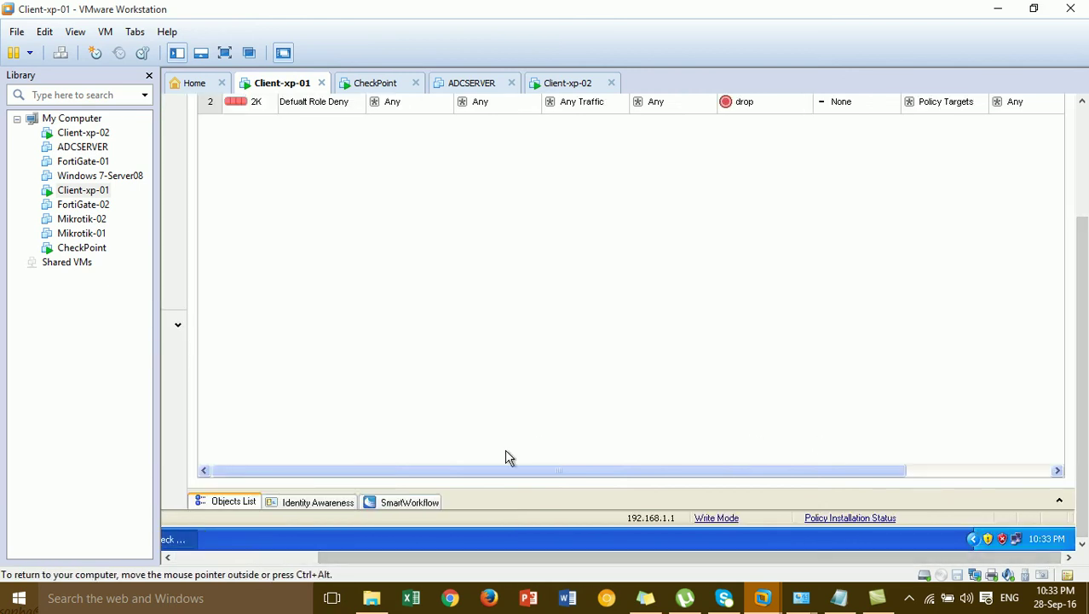
left_click(234, 502)
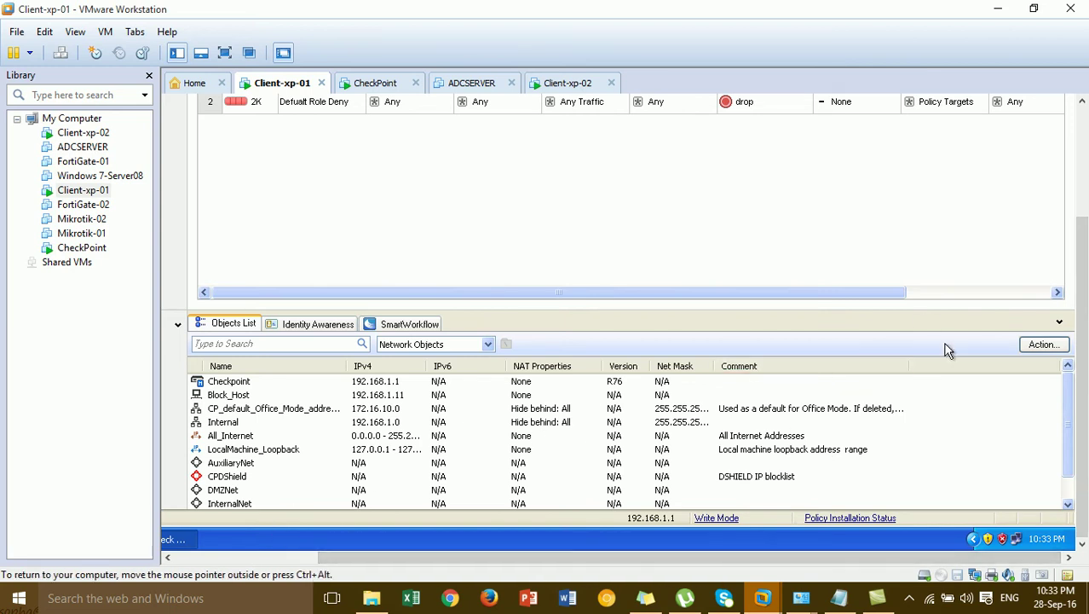
left_click(1041, 345)
mouse_move(983, 358)
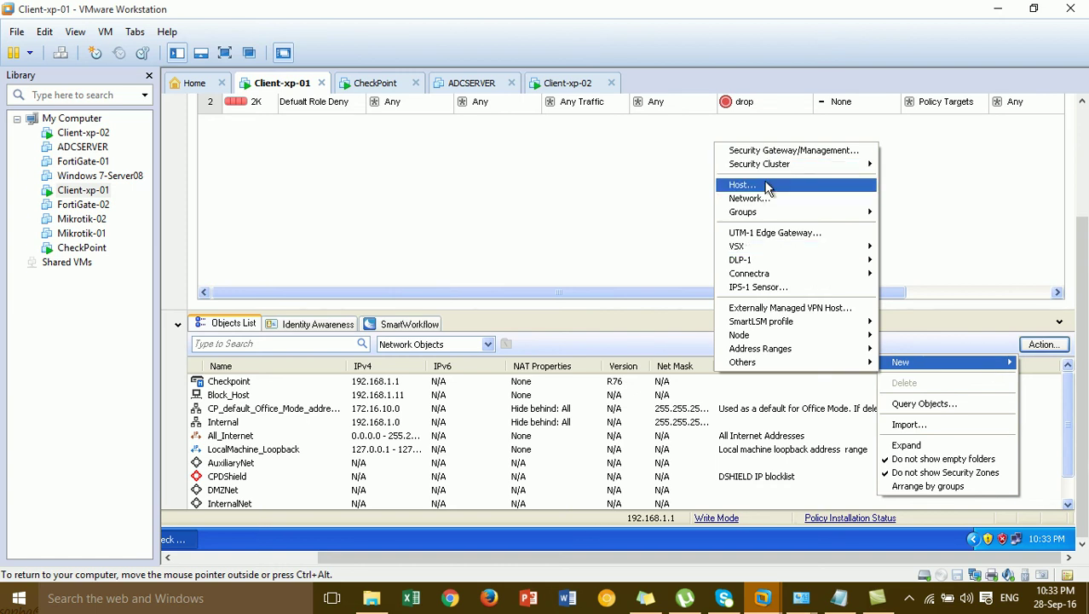
left_click(629, 250)
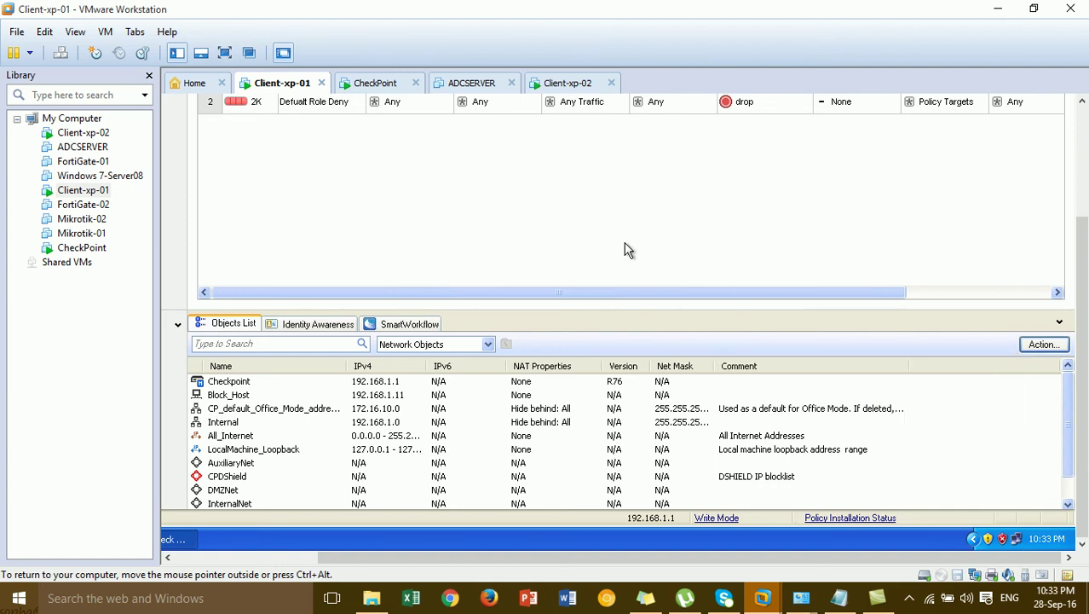
- Delete the existing Block_Host object from the Nodes in the network objects tree and confirm the deletion
left_click(202, 558)
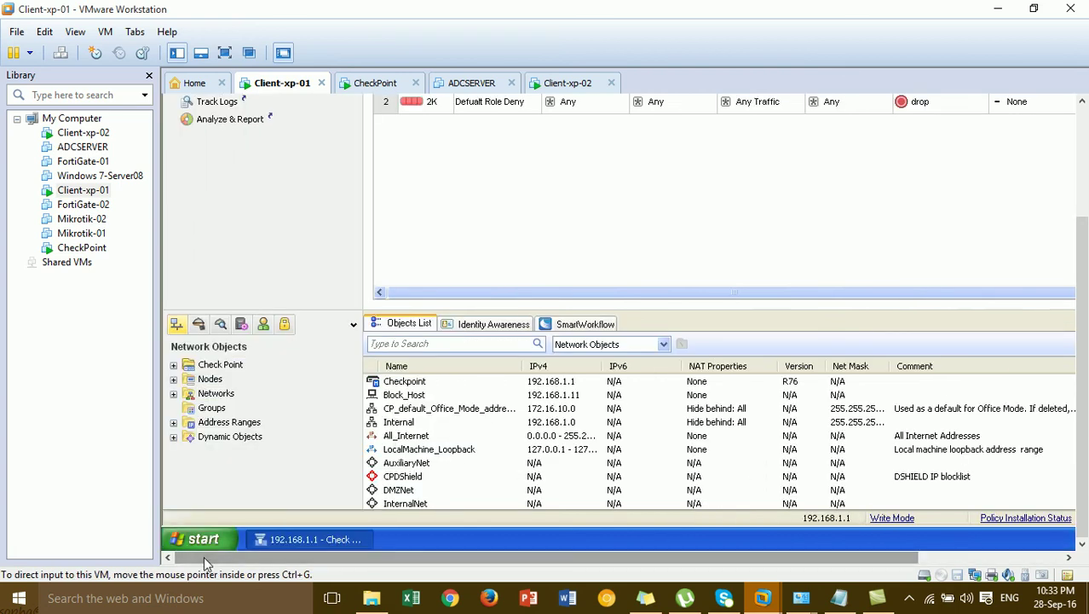
left_click(175, 380)
left_click(214, 394)
right_click(212, 395)
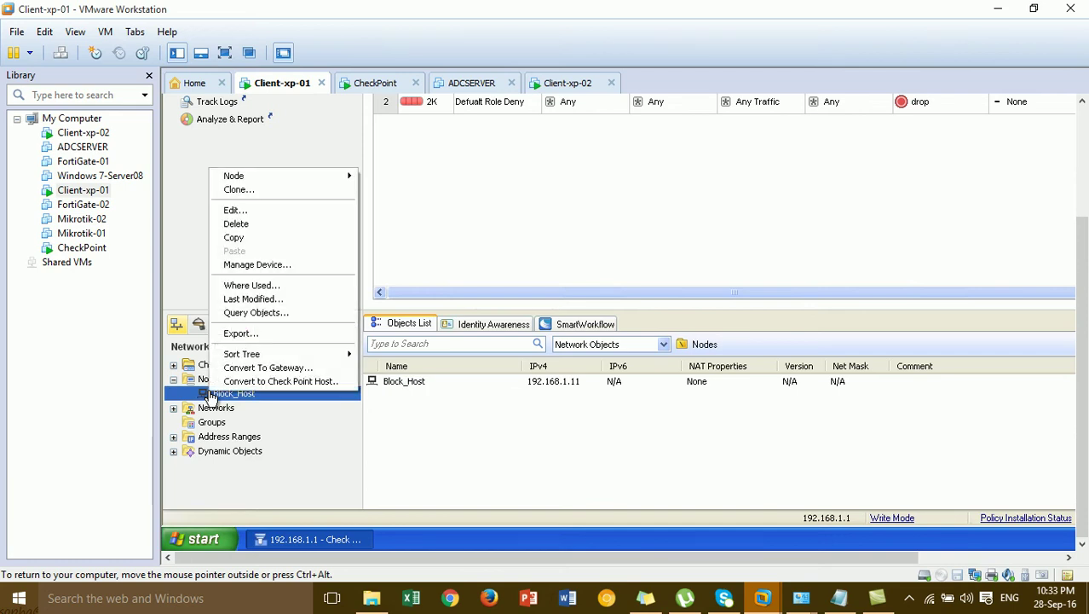
left_click(249, 225)
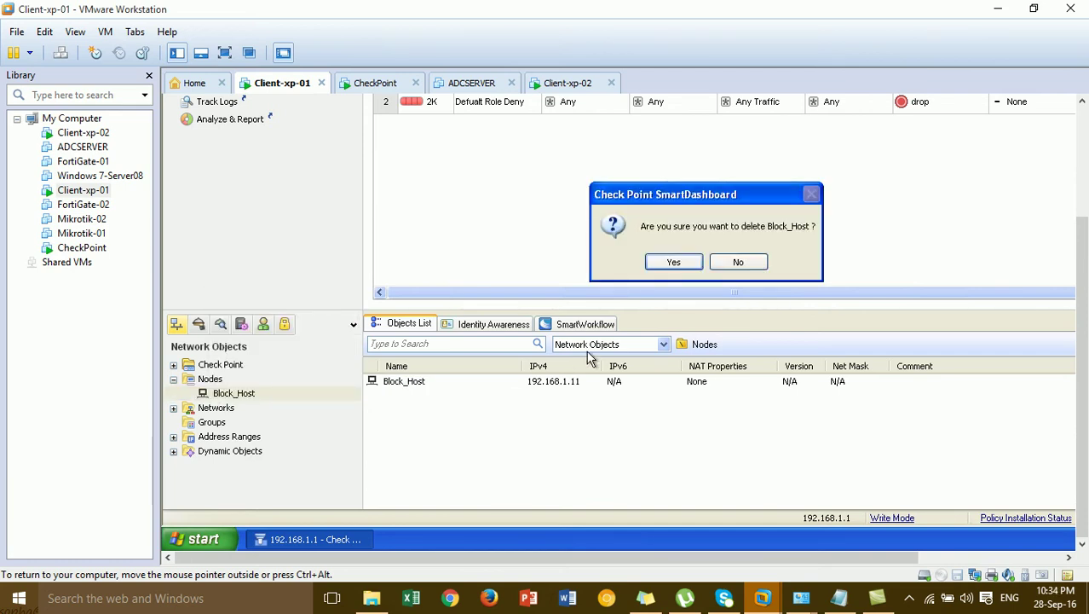
left_click(672, 263)
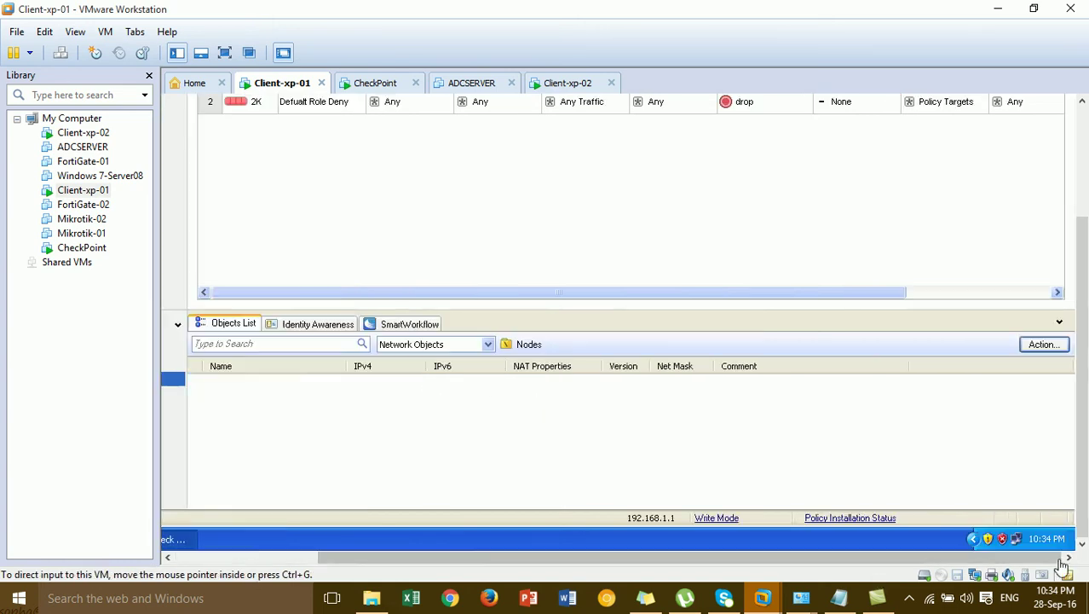
- Start a new host node under Nodes in the network objects tree
left_click(1057, 348)
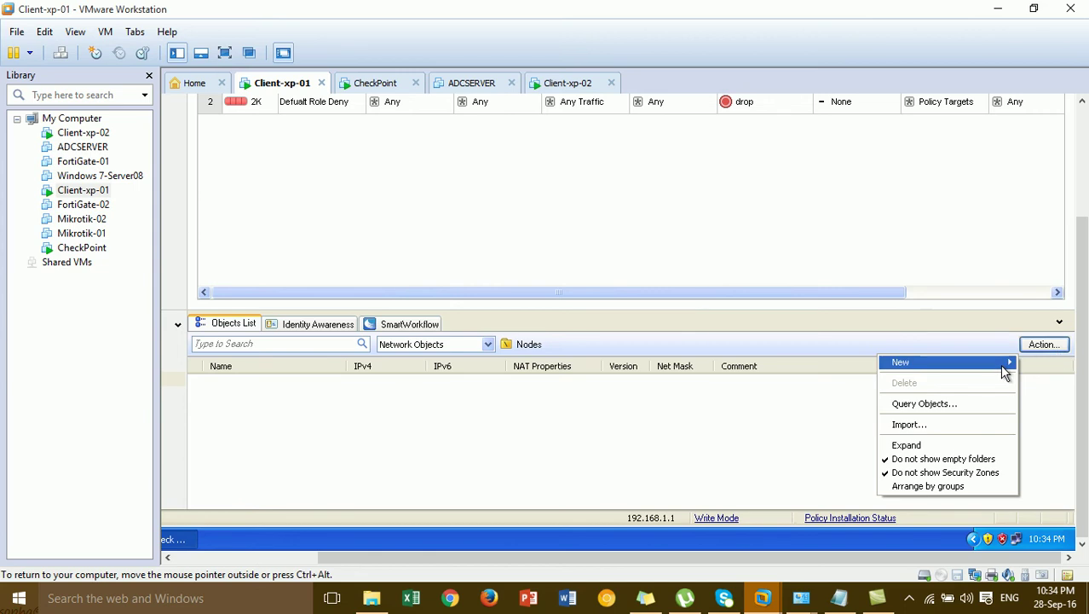
mouse_move(1000, 364)
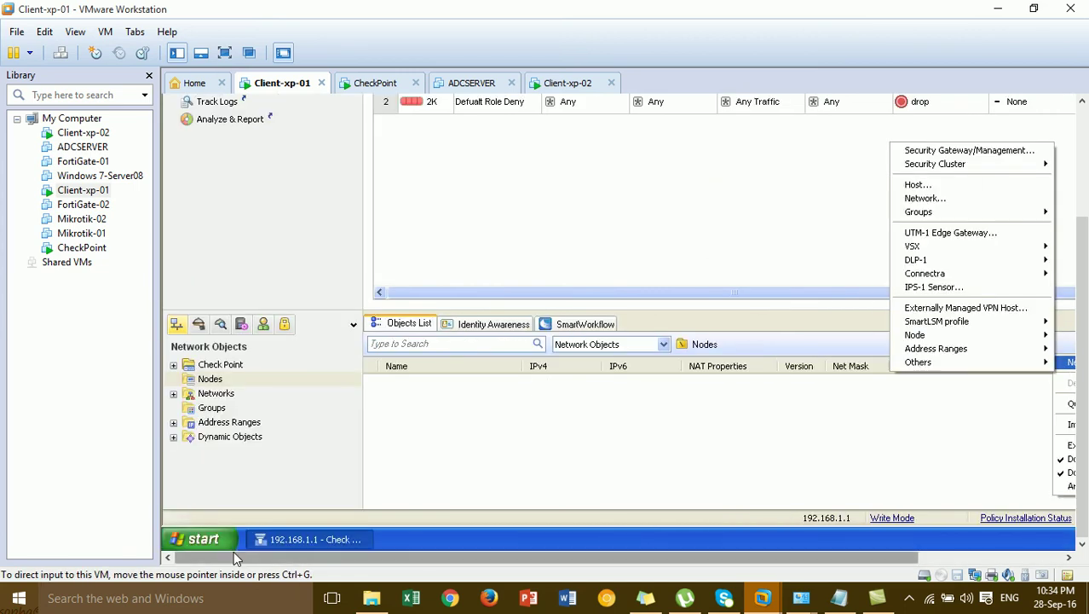
right_click(201, 382)
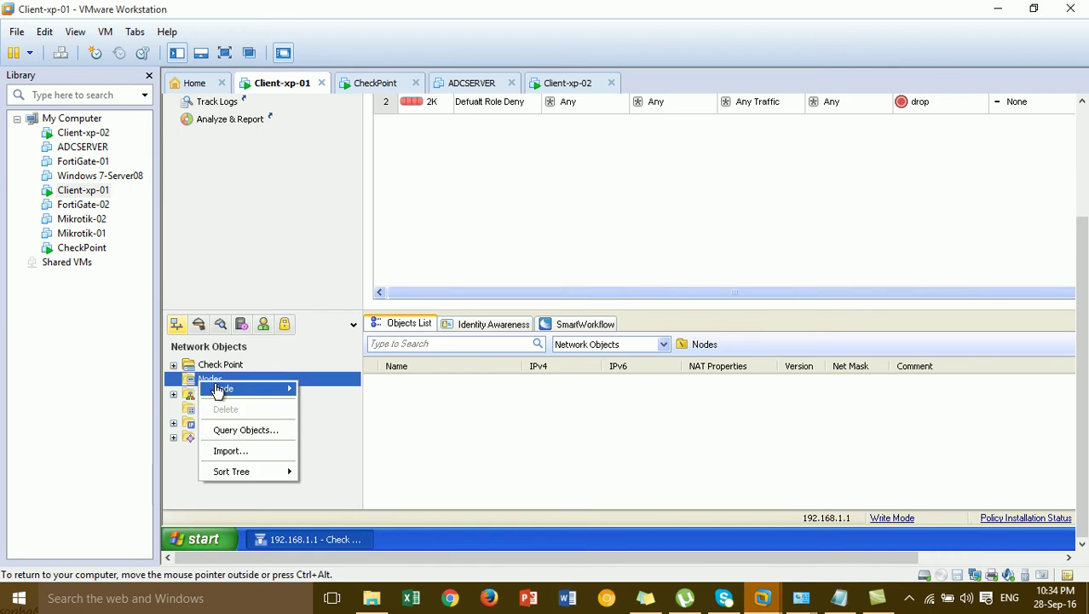
mouse_move(218, 387)
left_click(316, 404)
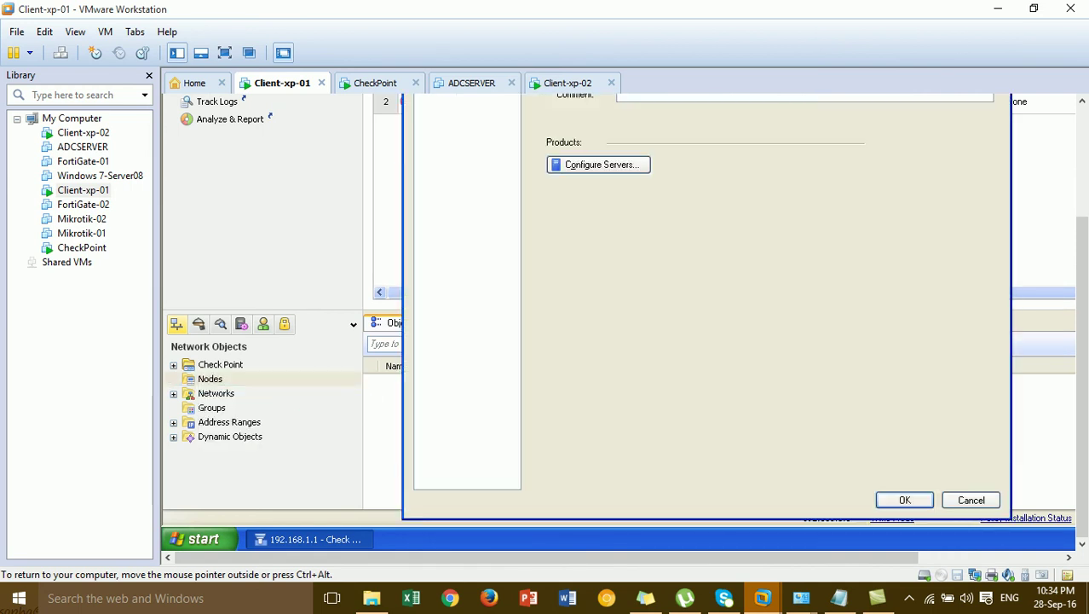
left_click(1081, 191)
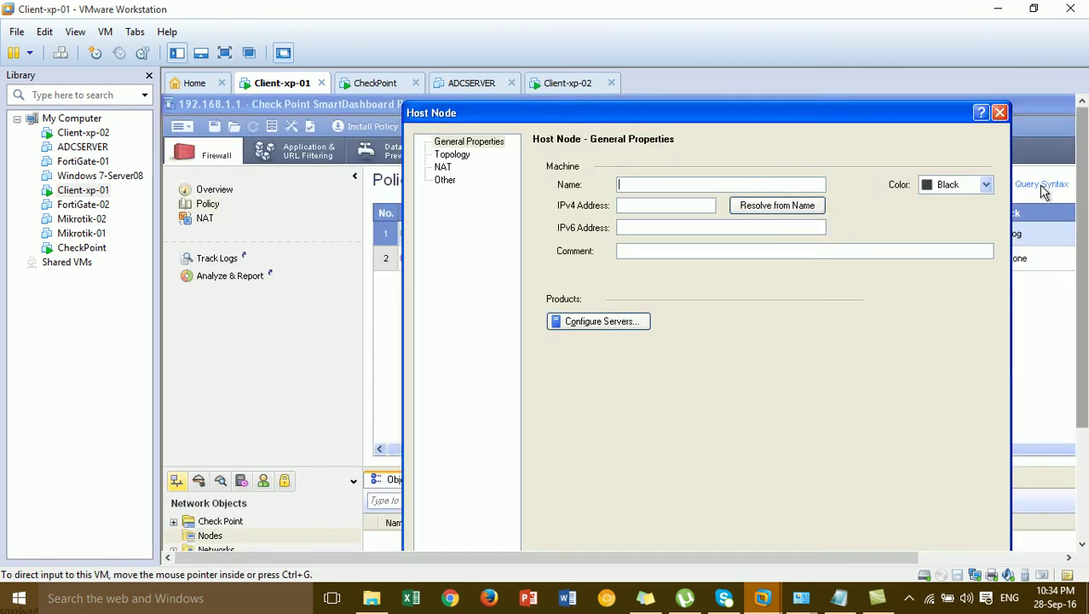
- Name the host "Block host 192.168.1.11", set its IPv4 address to 192.168.1.11, keep the colour Black and save the object
type("Bloc")
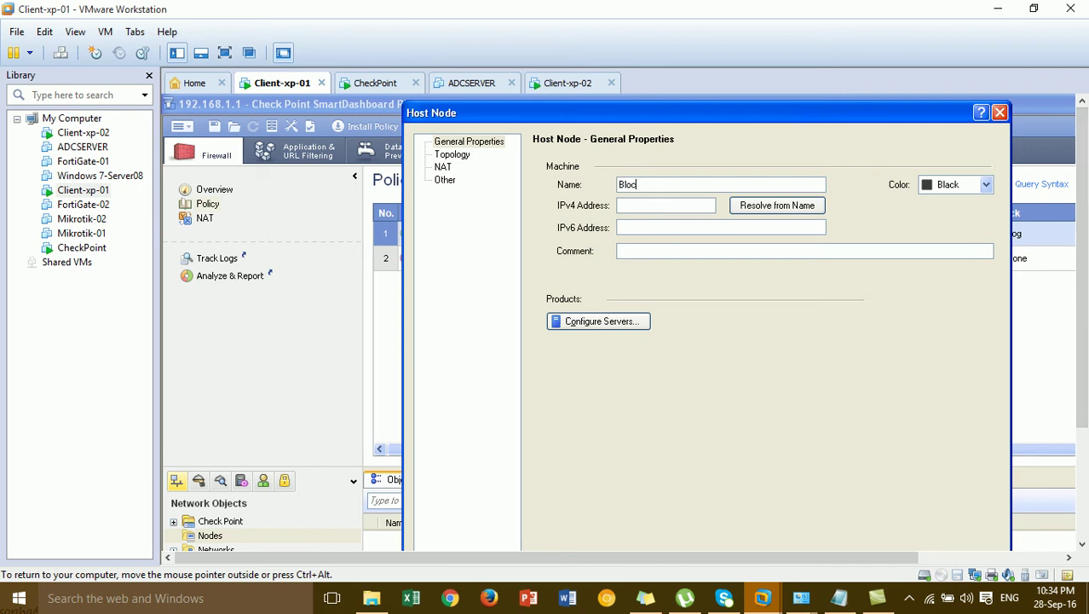
type("st 192.168.1.11")
left_click(664, 205)
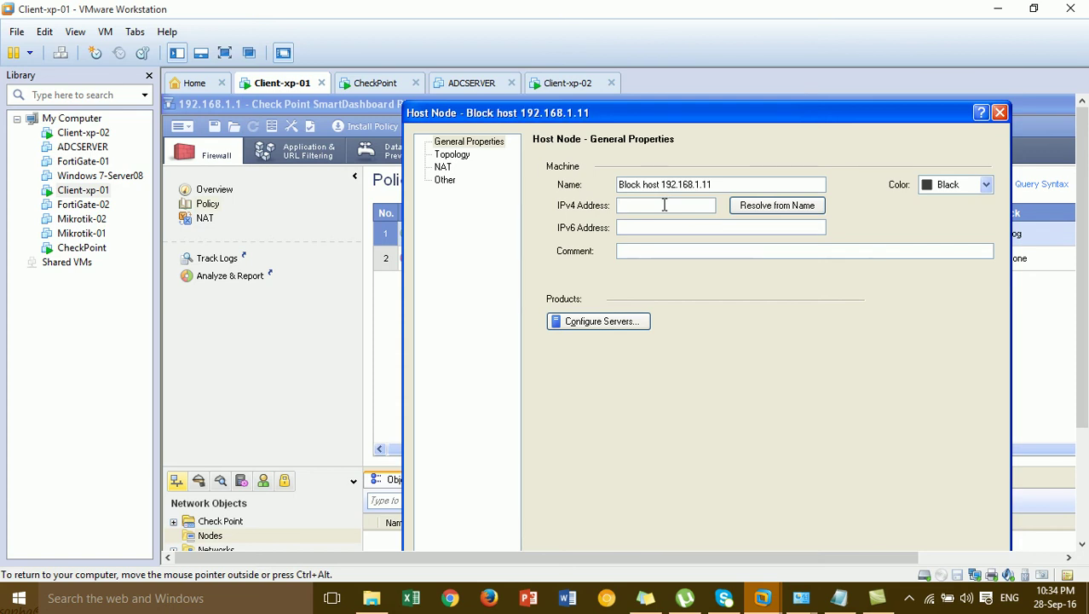
type("192.168.1.11")
left_click(987, 185)
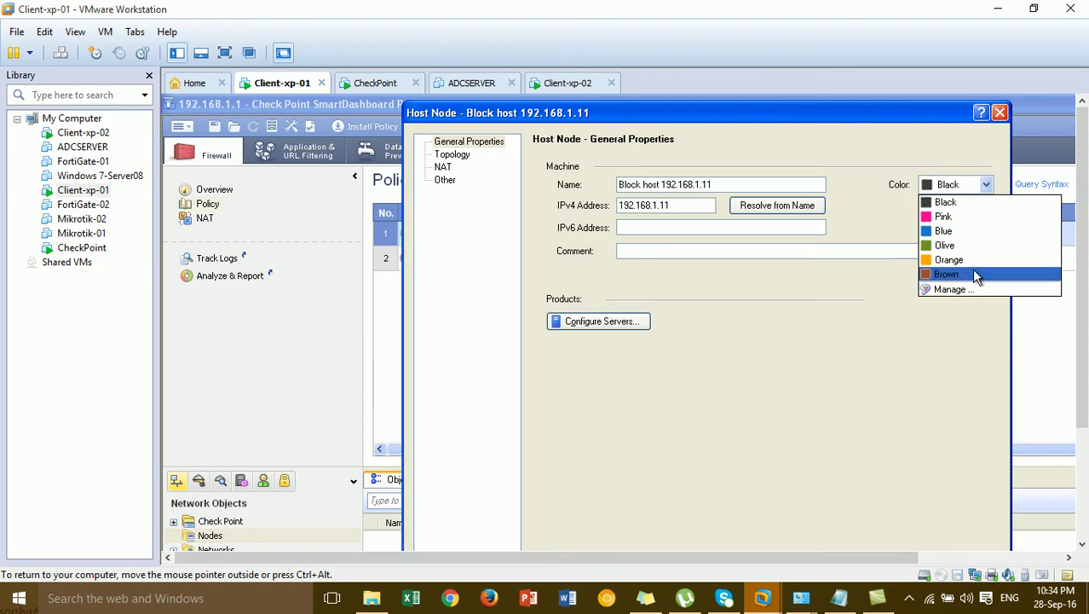
left_click(968, 358)
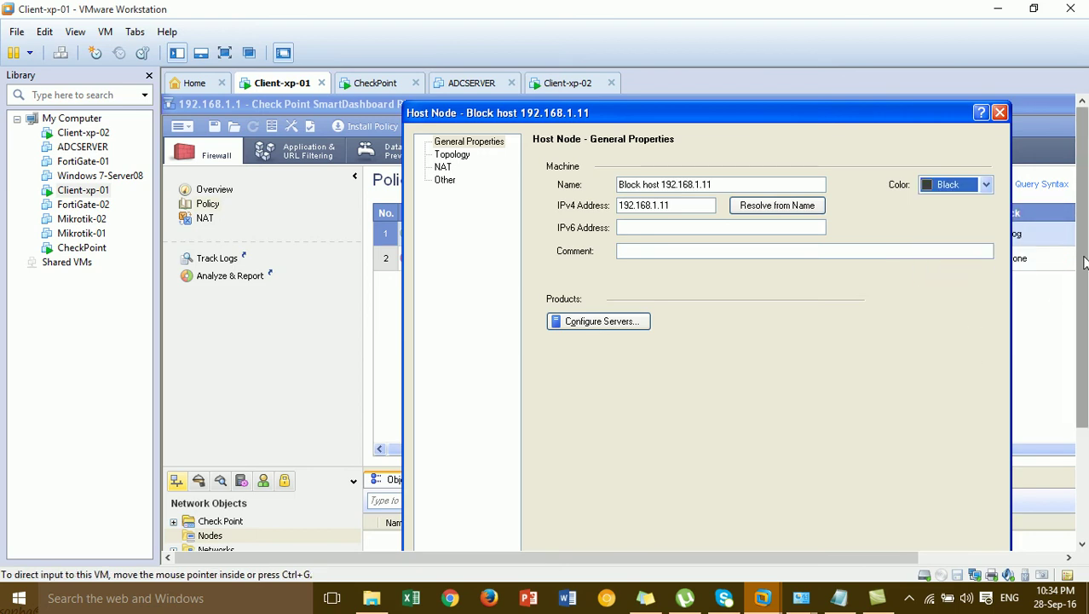
left_click_drag(1084, 262, 1082, 375)
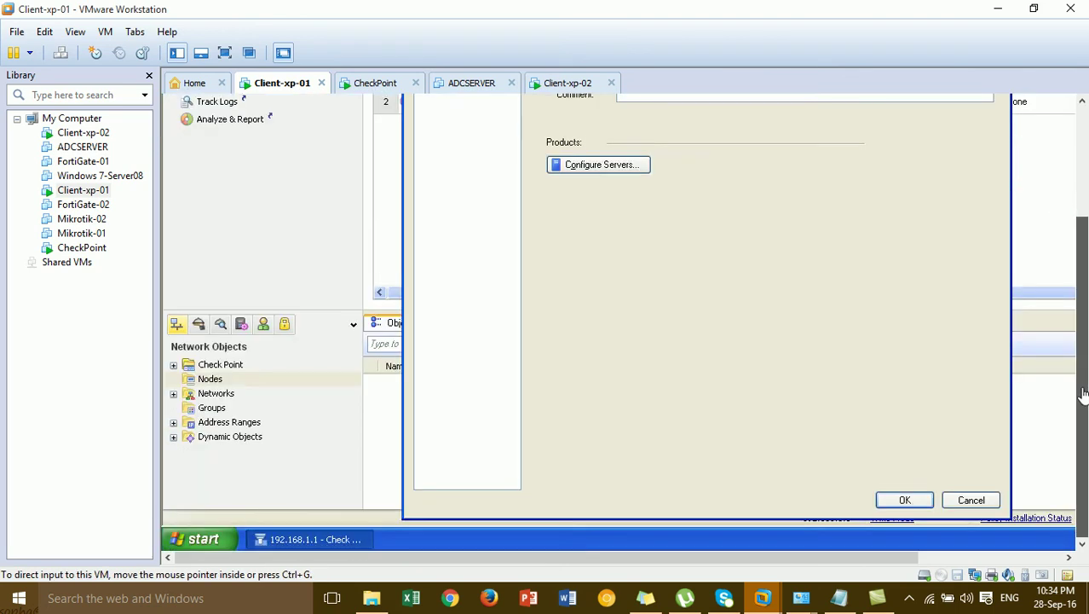
left_click(918, 508)
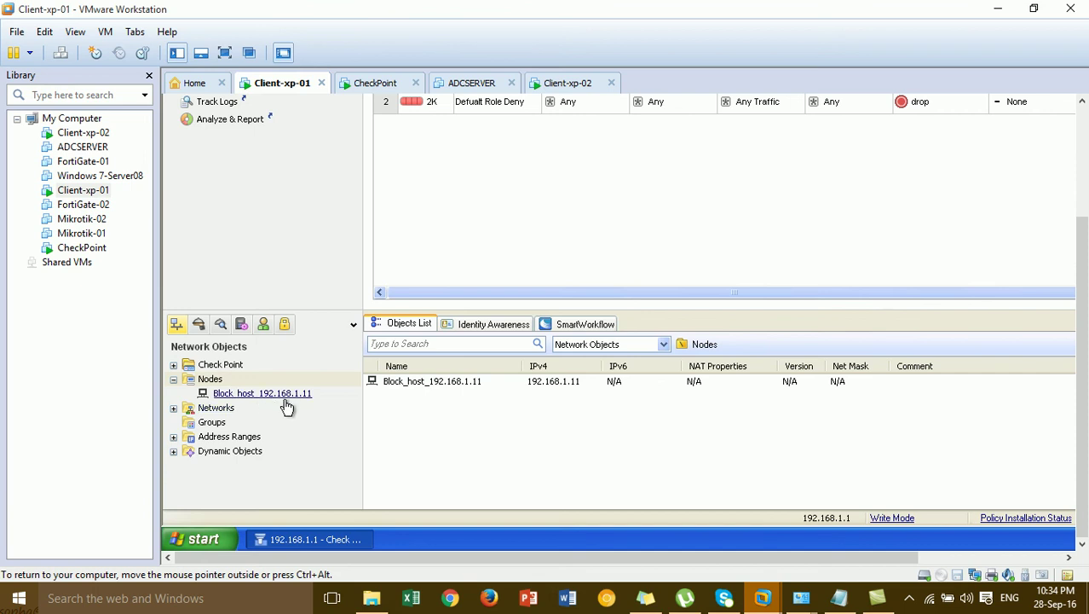
- View the Facebook page on Client-xp-02 and return to the firewall policy on Client-xp-01
left_click(570, 84)
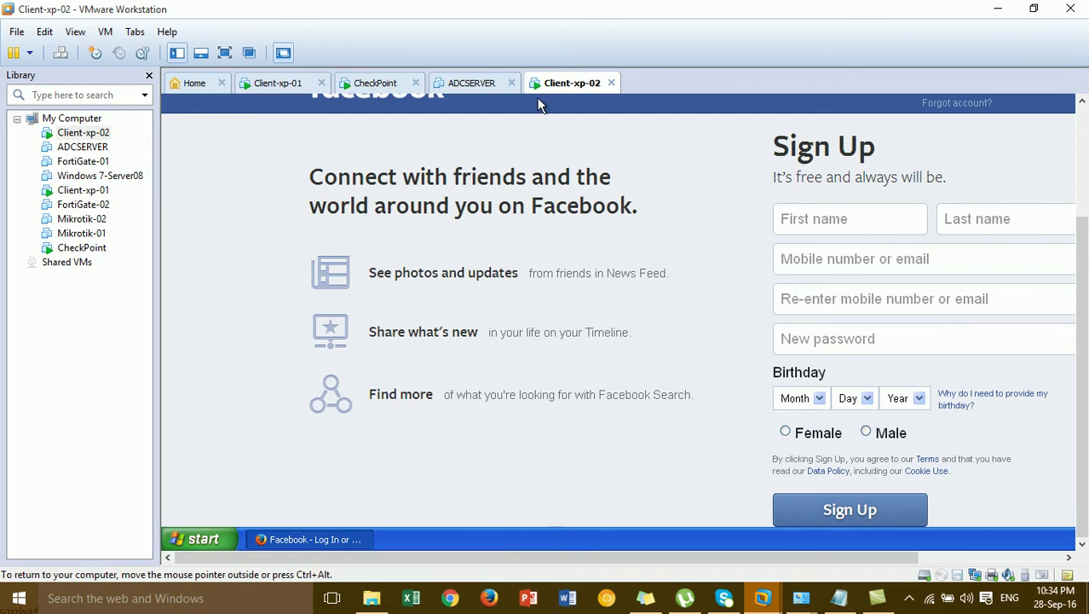
left_click(283, 84)
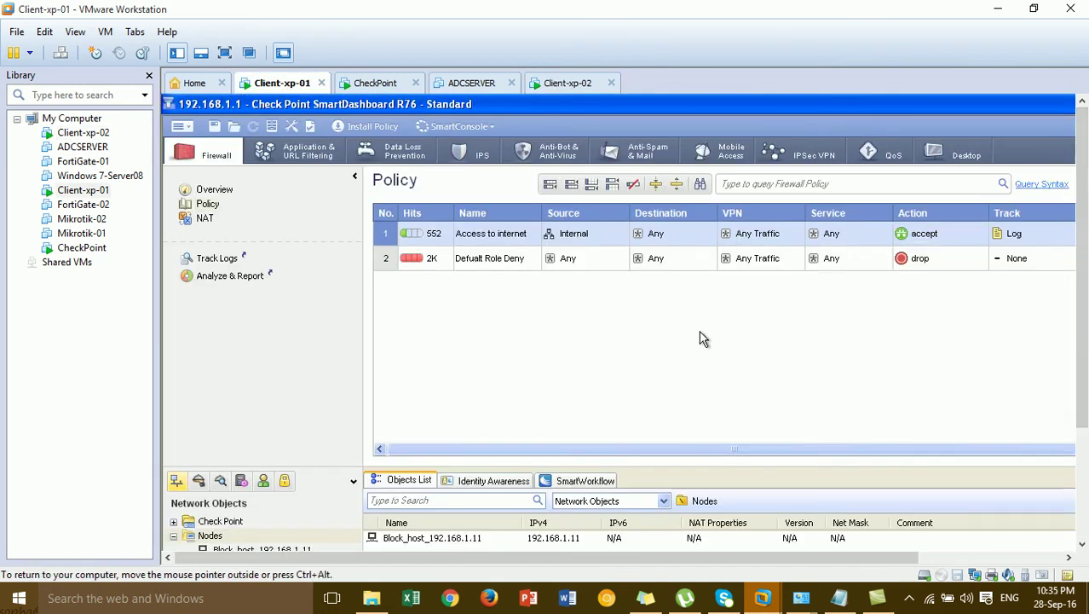
left_click_drag(1081, 170, 1081, 213)
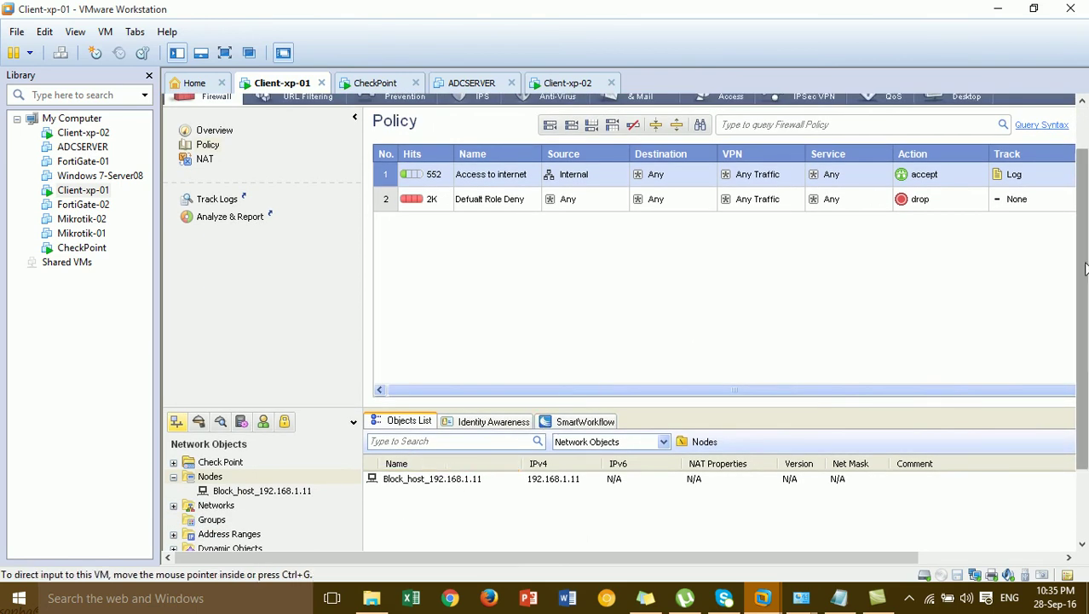
left_click_drag(1085, 269, 1085, 244)
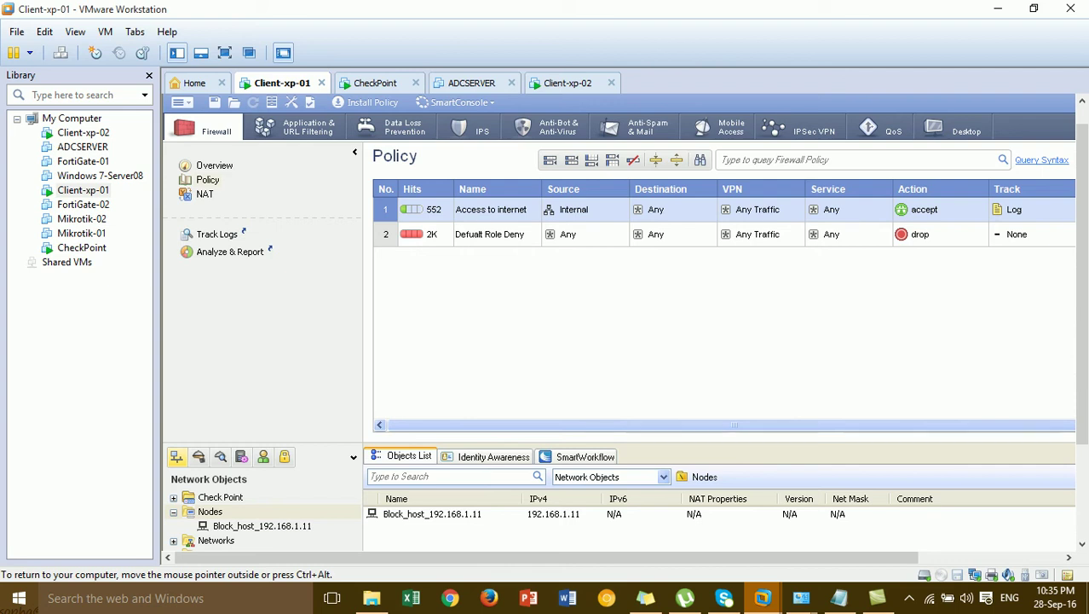
- Add a rule at the top of the firewall policy named "Block host 192.168.1.11" with Block_host_192.168.1.11 as its source
mouse_move(554, 218)
left_click(620, 164)
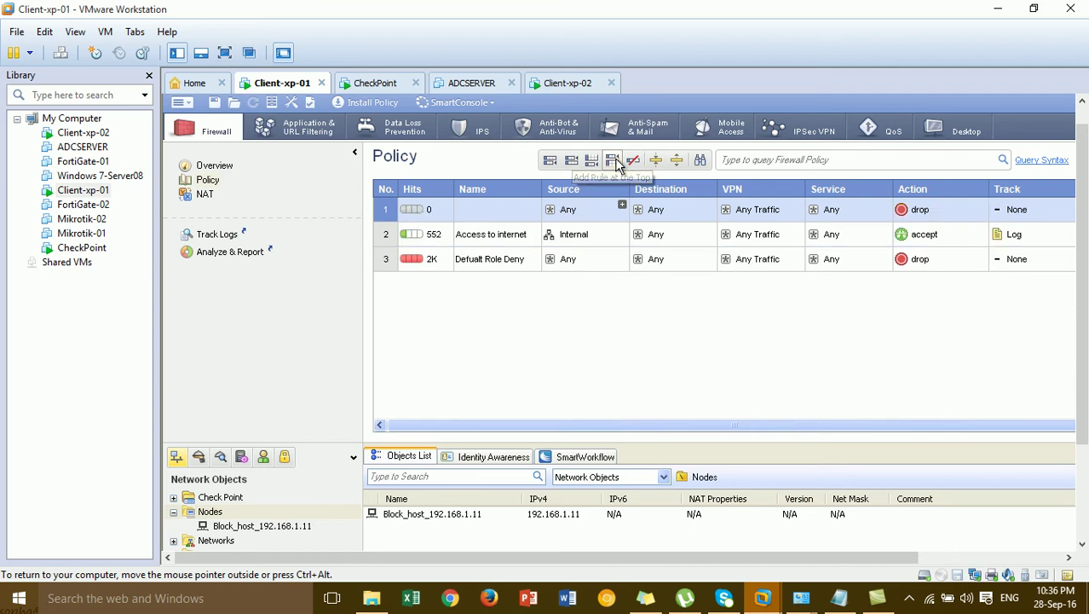
right_click(493, 211)
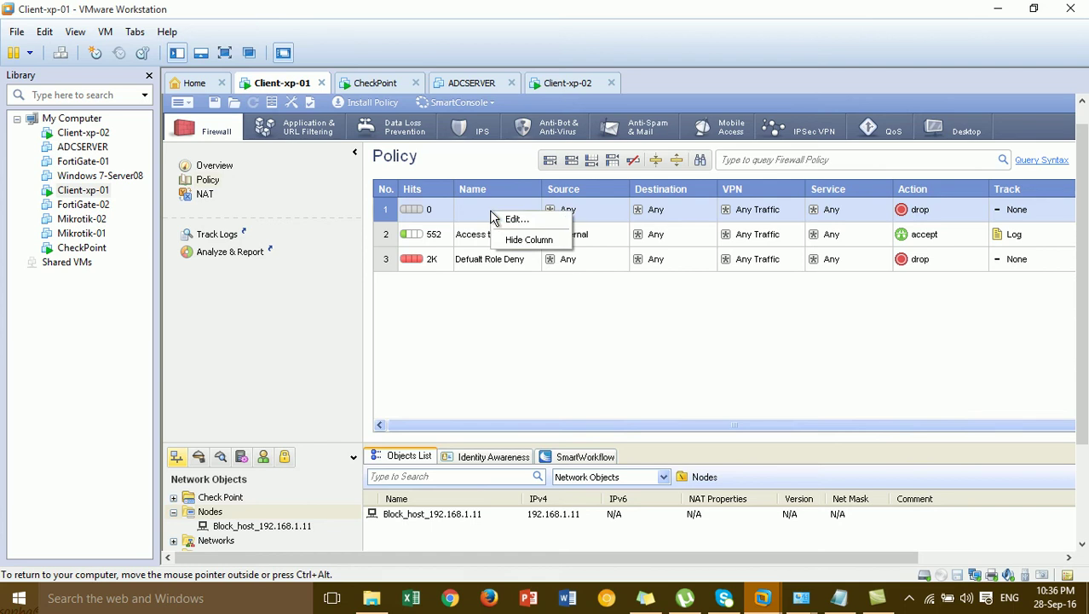
left_click(511, 220)
type("Block host 1")
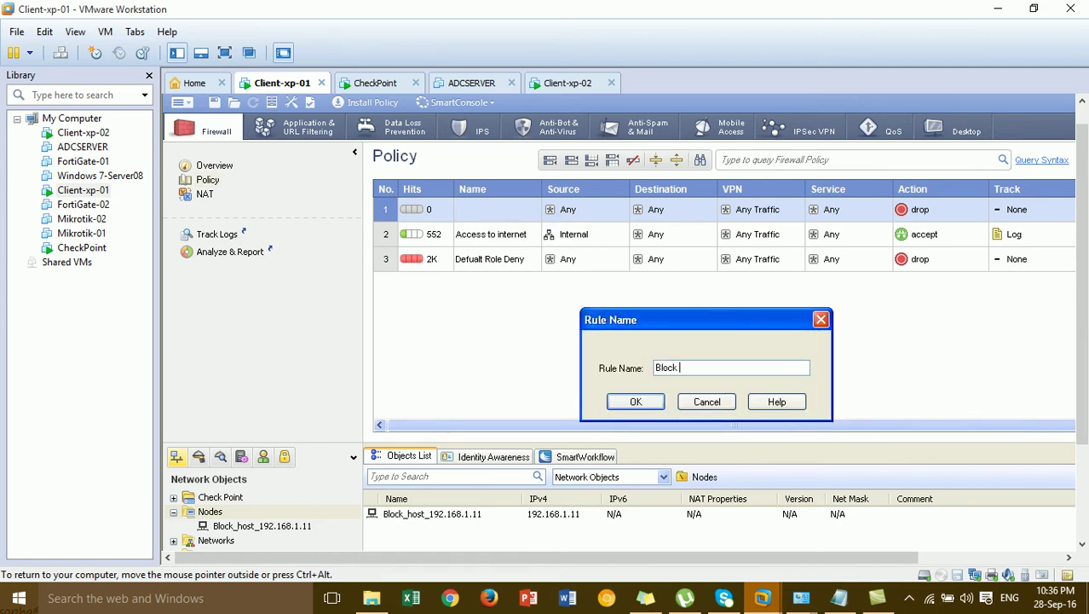
type("92.168.1.11")
left_click(635, 401)
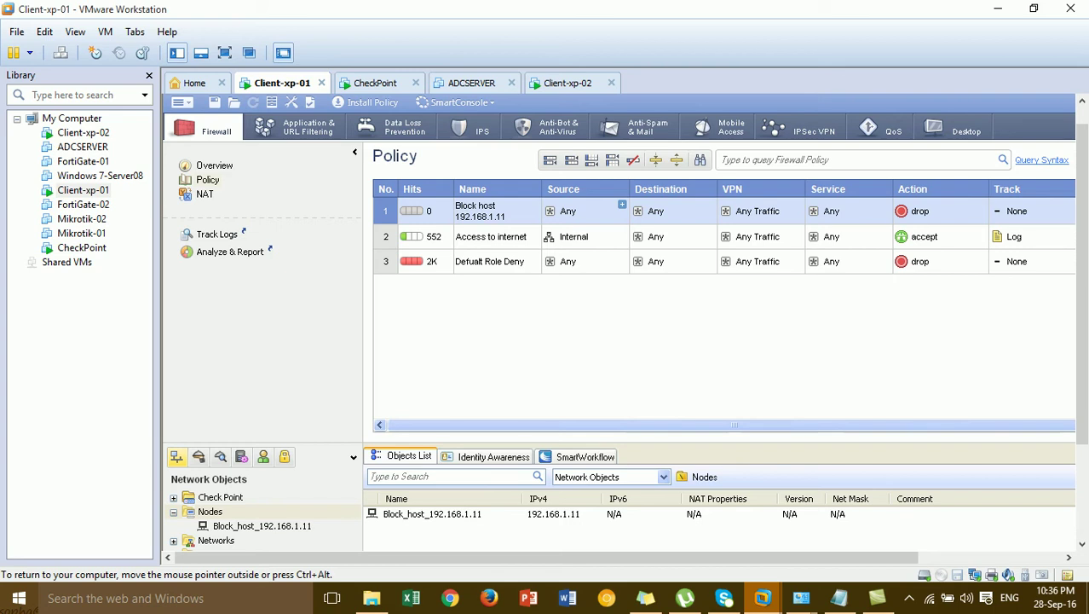
left_click(622, 205)
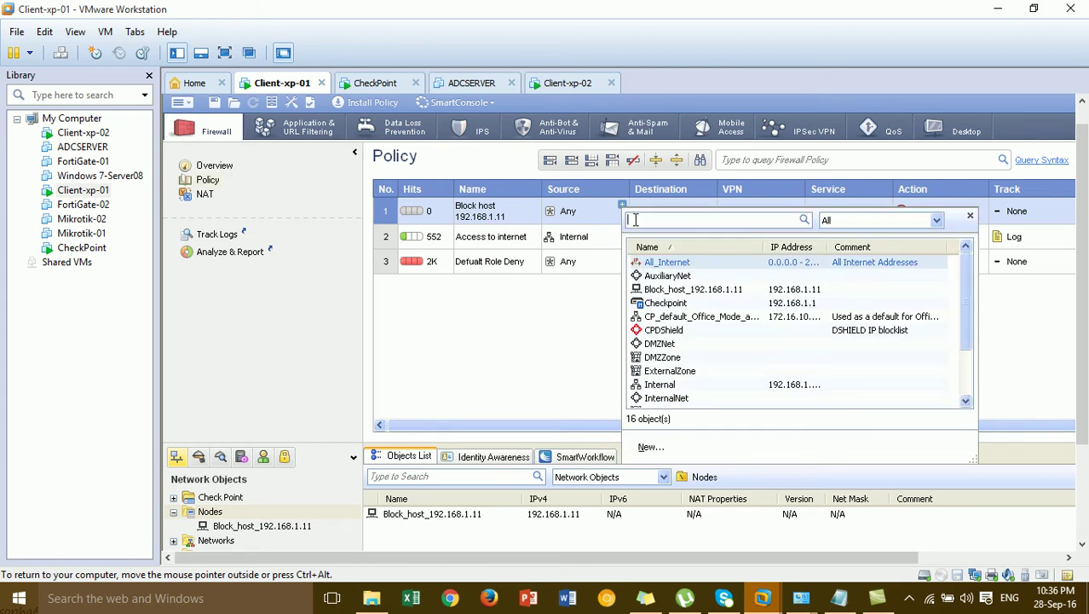
left_click(676, 290)
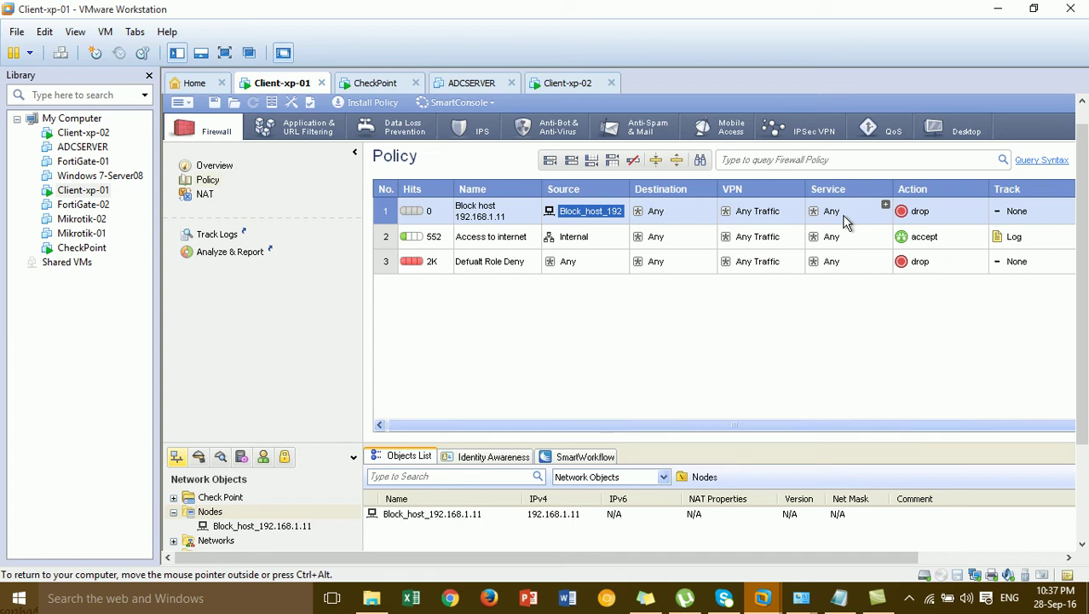
- Add the http and https services to the Block host rule and set its tracking to Log
left_click(886, 206)
type("http")
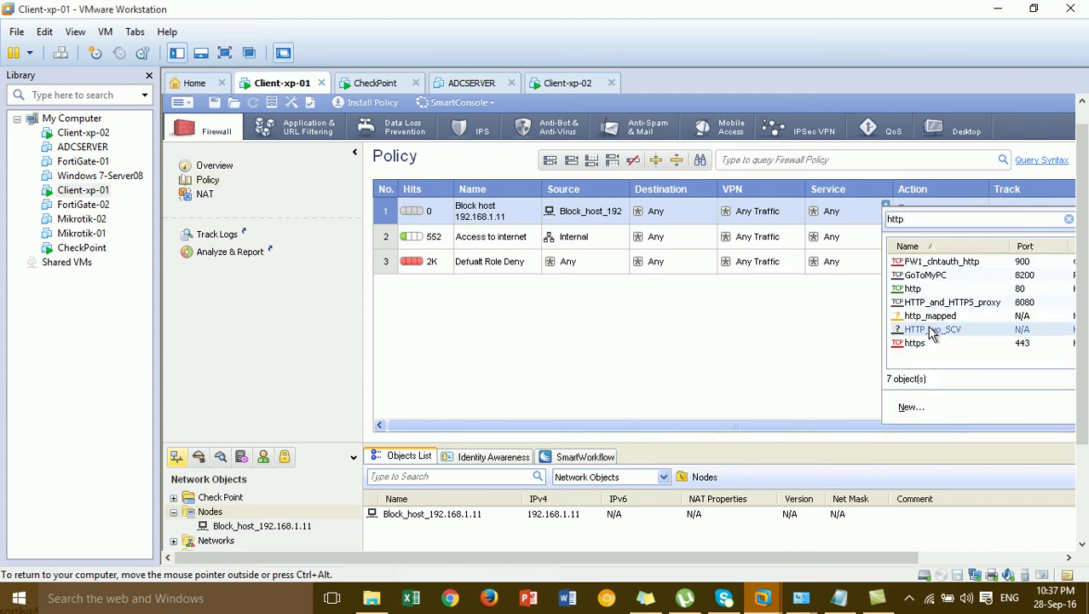
left_click(930, 289)
left_click(886, 205)
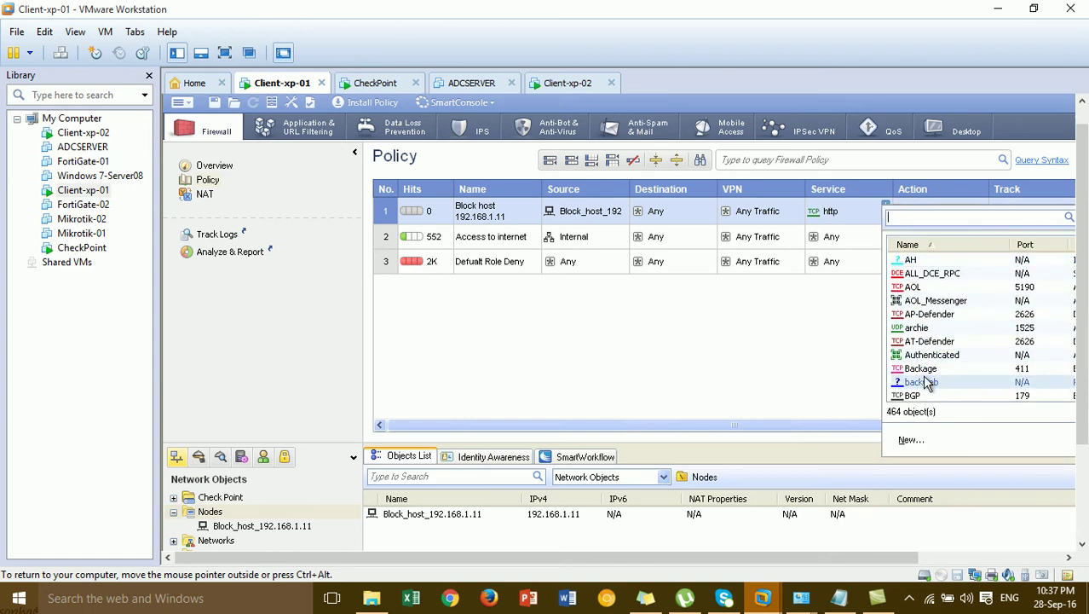
type("httpe")
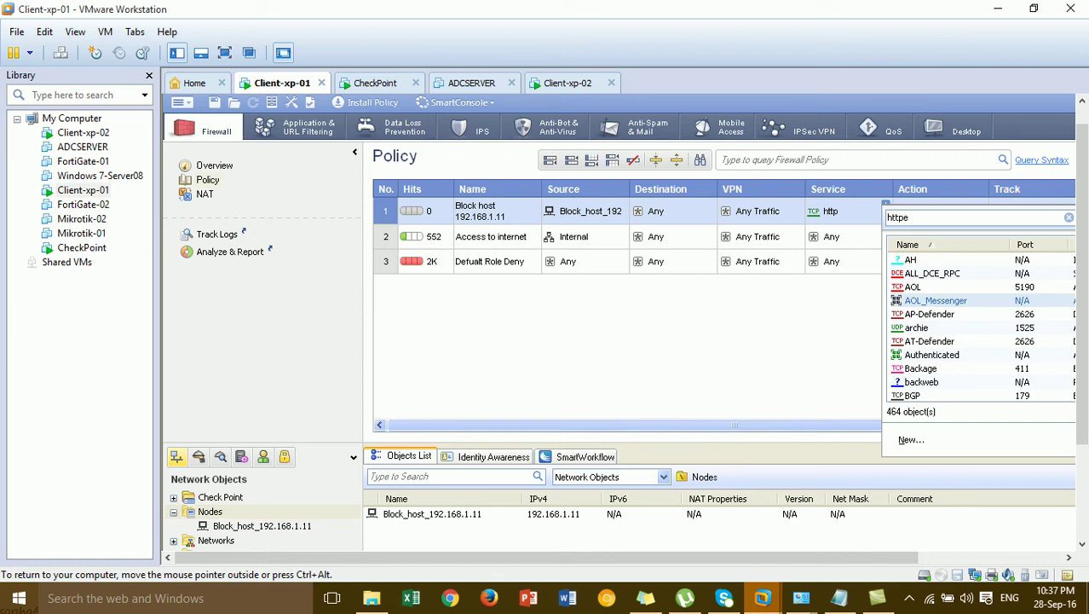
key("BackSpace")
type("s")
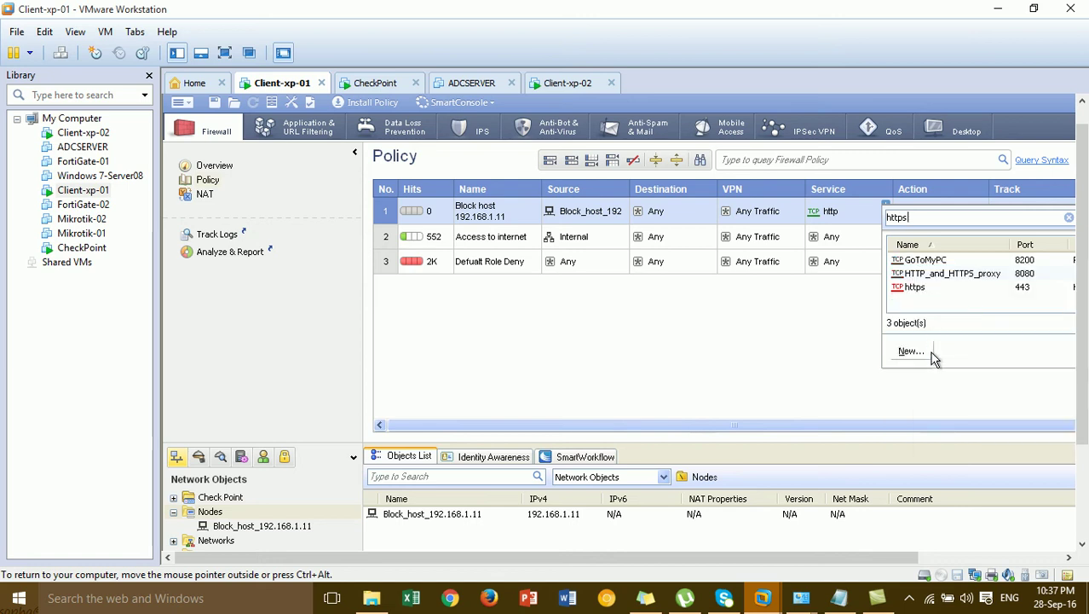
left_click(928, 290)
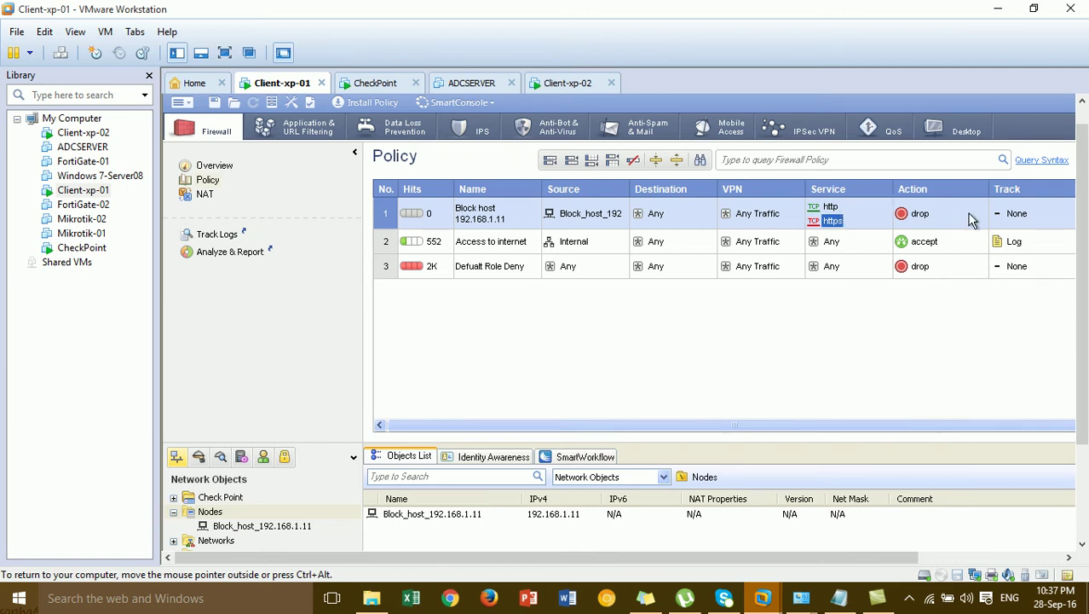
right_click(1016, 214)
left_click(1035, 242)
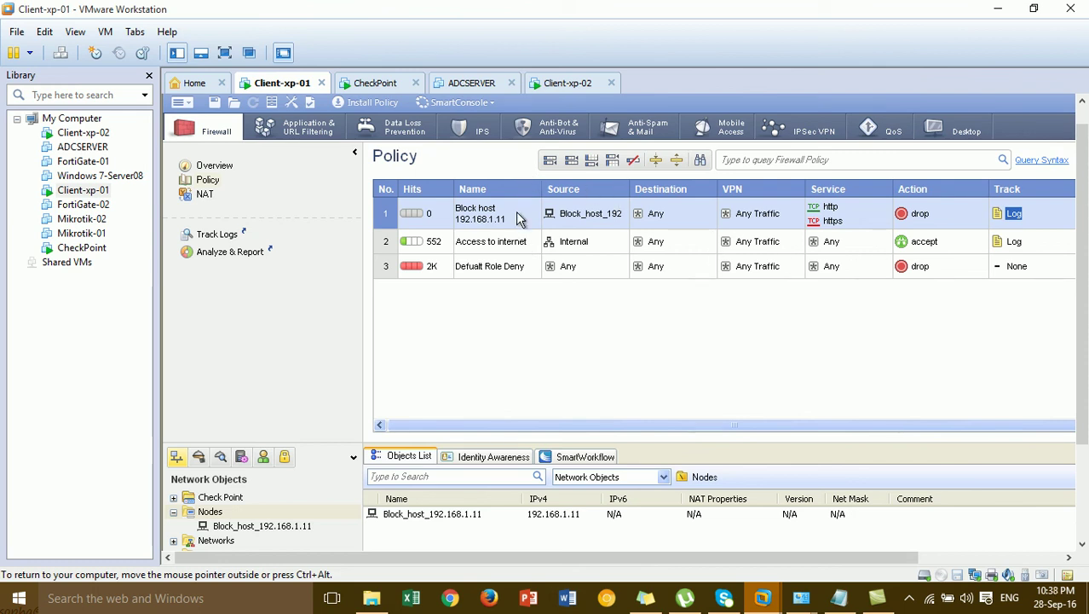
- Install the Network Security policy on the Checkpoint gateway, close the installation window once it completes and minimize SmartDashboard
left_click(381, 104)
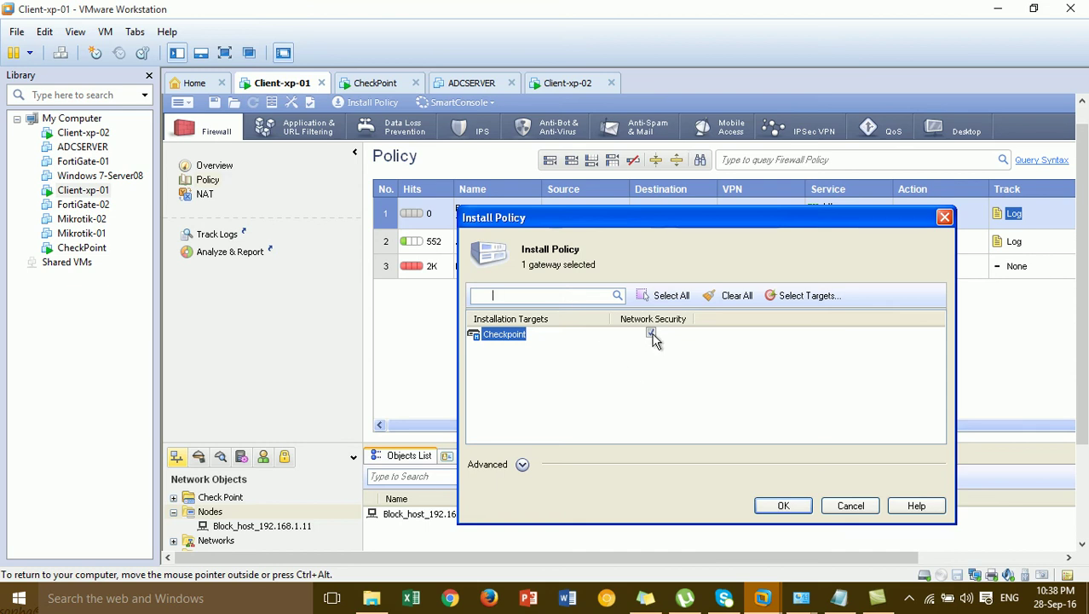
left_click(783, 507)
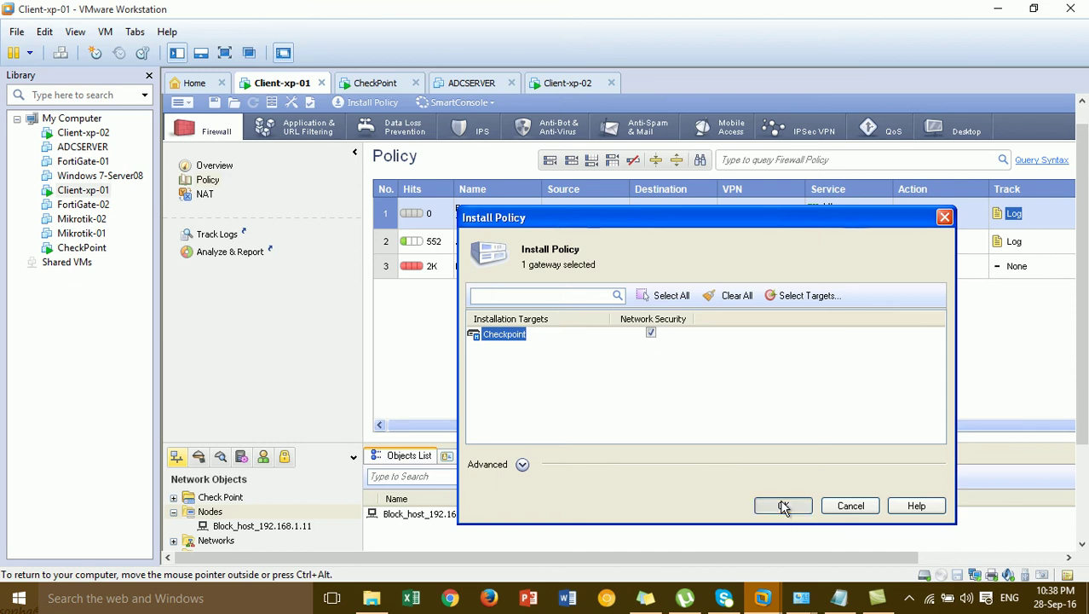
left_click(1066, 557)
left_click_drag(1079, 450, 1079, 538)
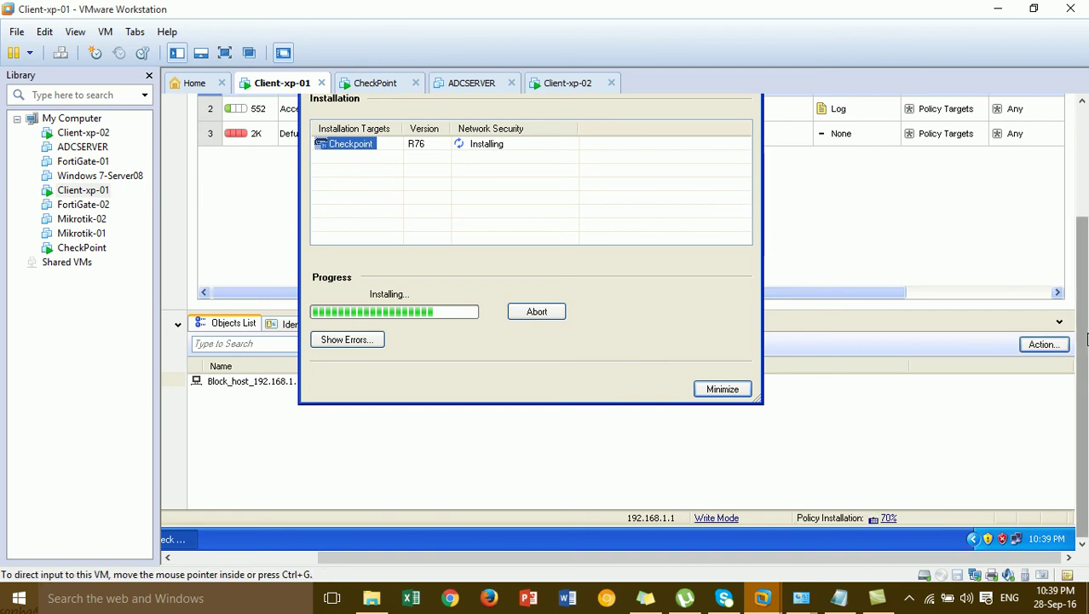
mouse_move(1086, 339)
left_mouse_down()
mouse_move(1084, 300)
mouse_move(1085, 341)
left_mouse_up()
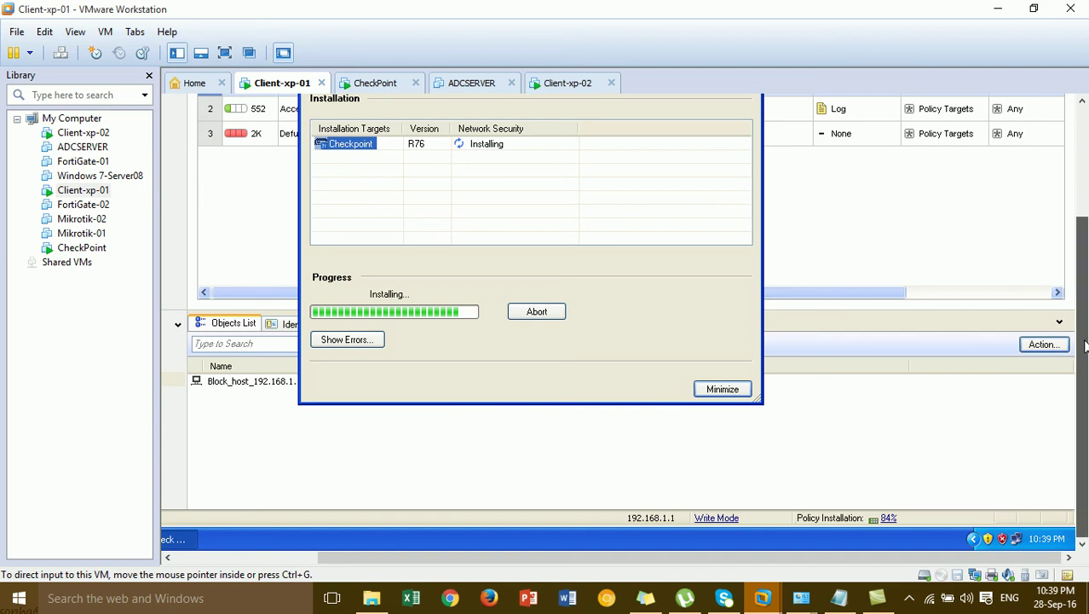
left_click(263, 558)
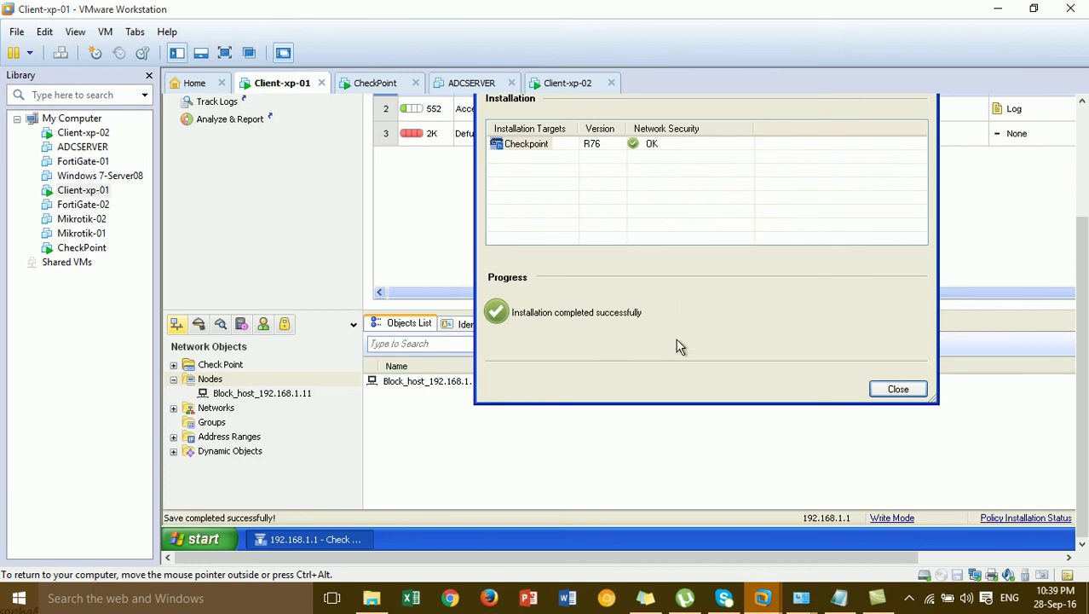
left_click(898, 390)
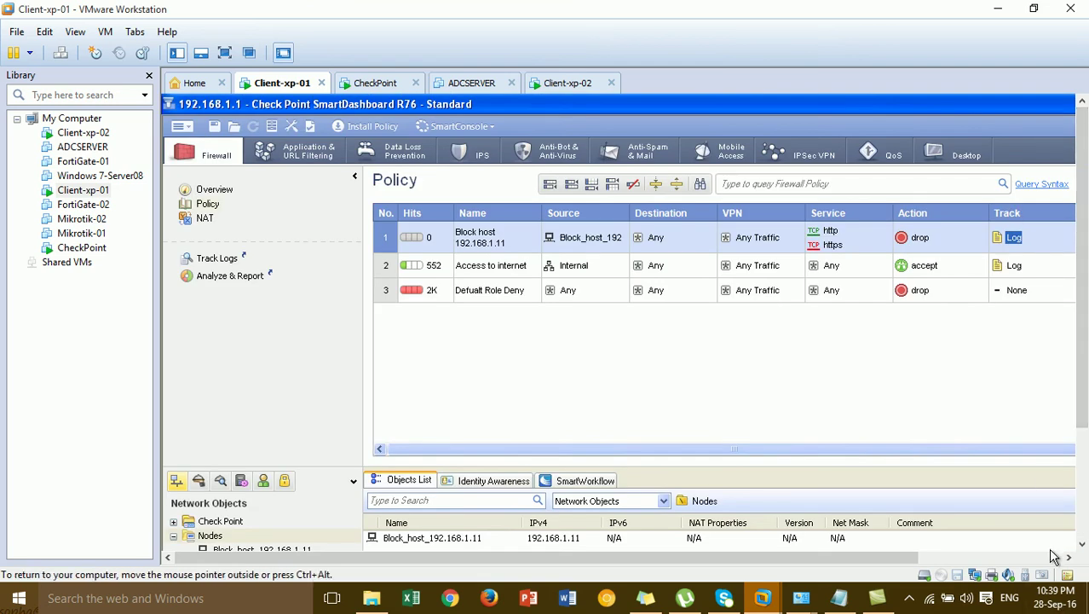
left_click(1029, 103)
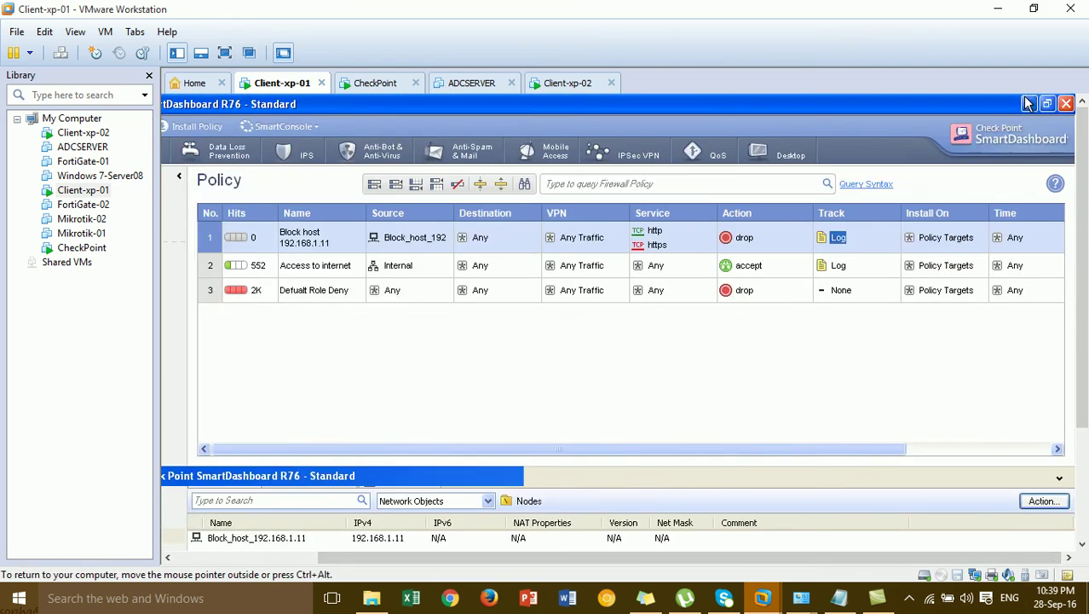
left_click(287, 557)
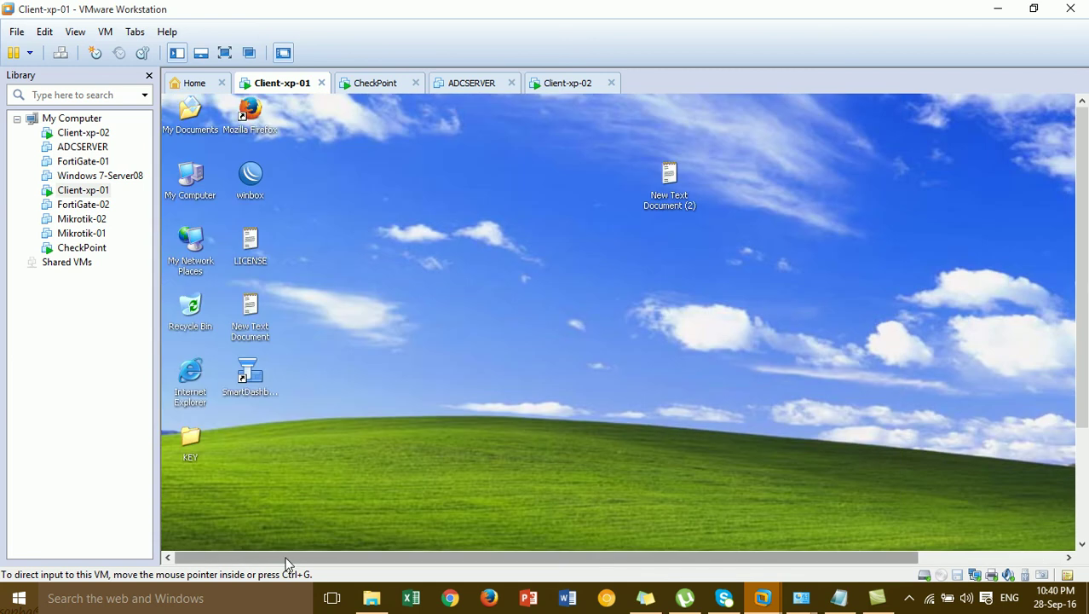
- Start Firefox on Client-xp-01, accept it as the default browser and load facebook.com
double_click(250, 113)
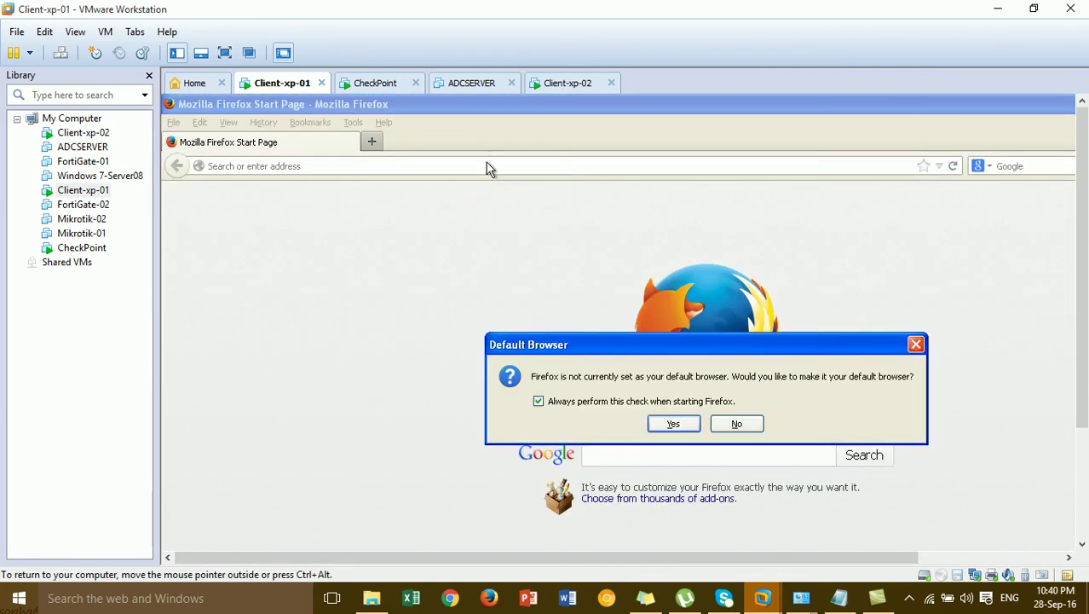
key("space")
left_click(675, 424)
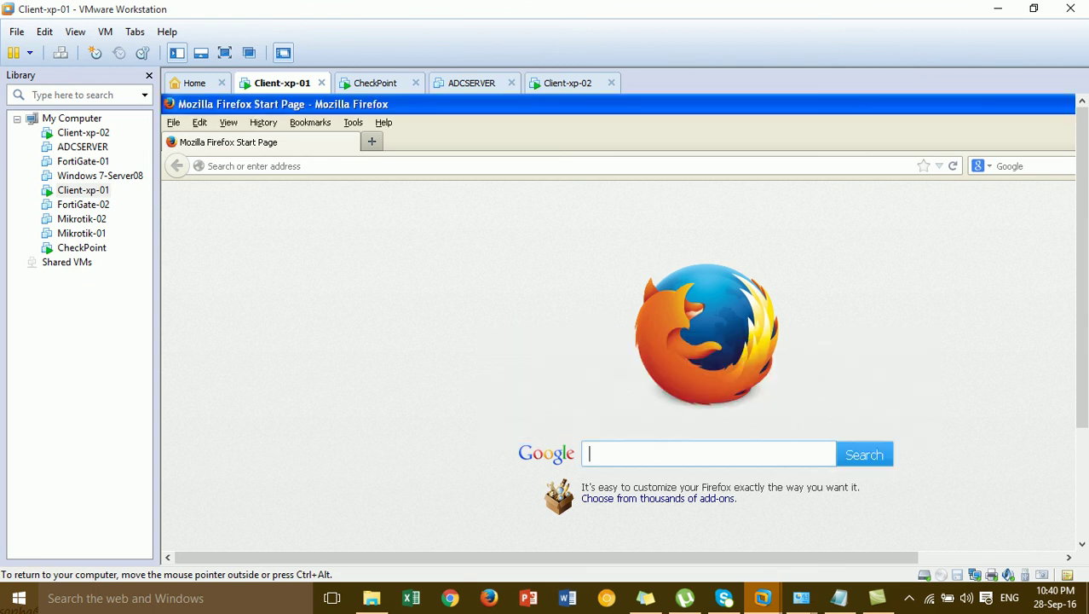
left_click(578, 166)
type("facebook.com/")
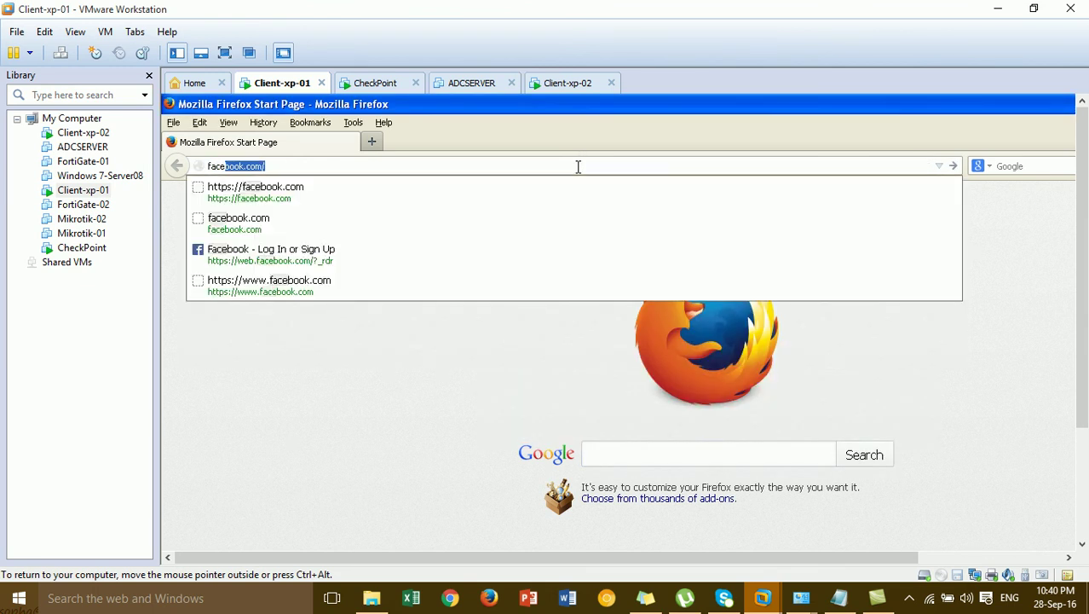
key("Return")
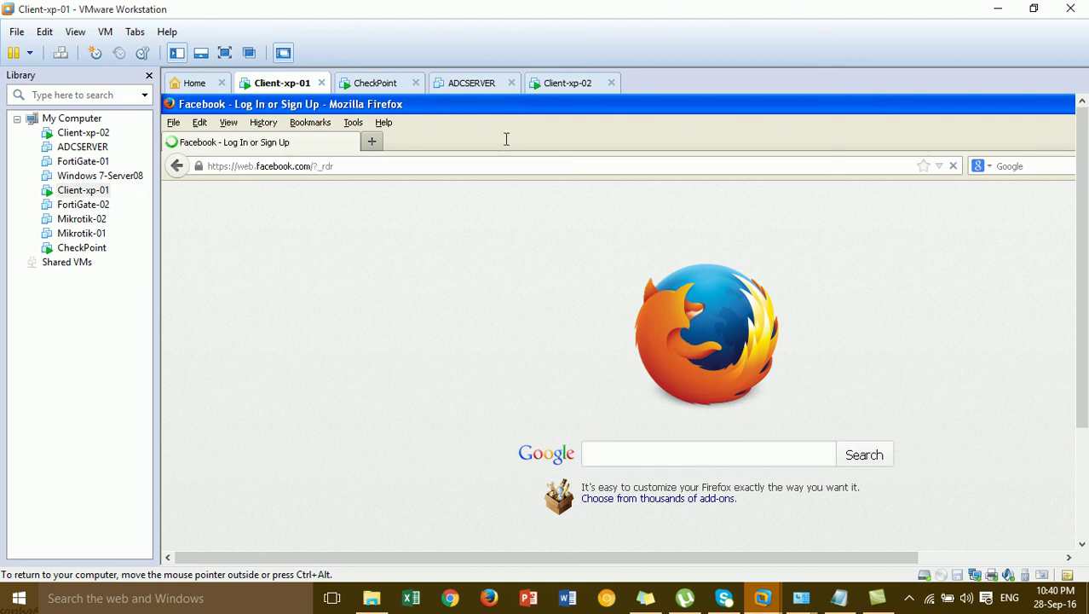
- Load google.com in a new Firefox tab on Client-xp-01
left_click(373, 143)
type("google.com/")
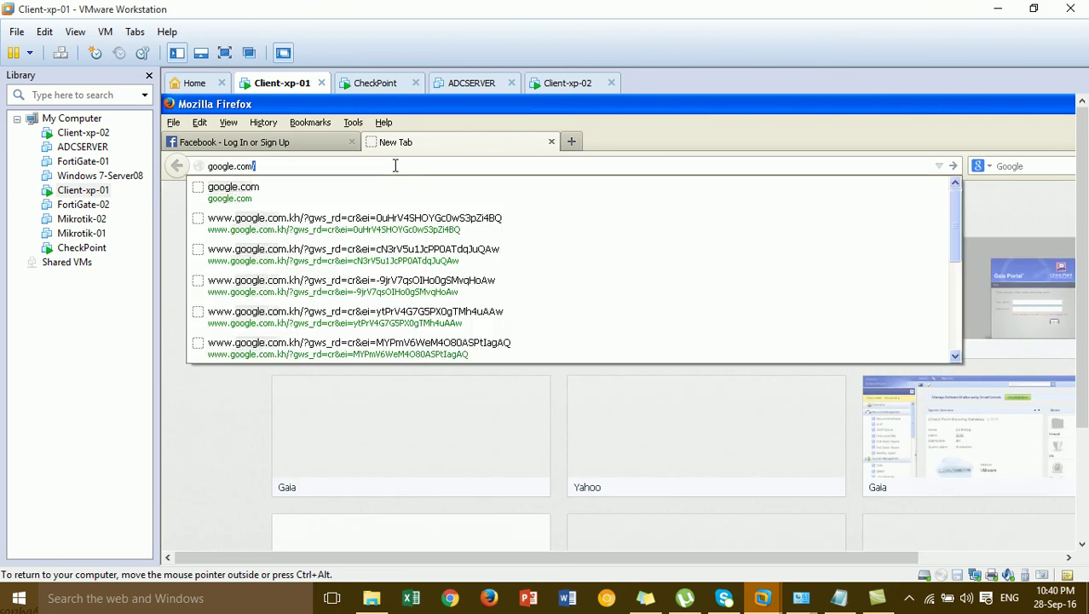
key("Return")
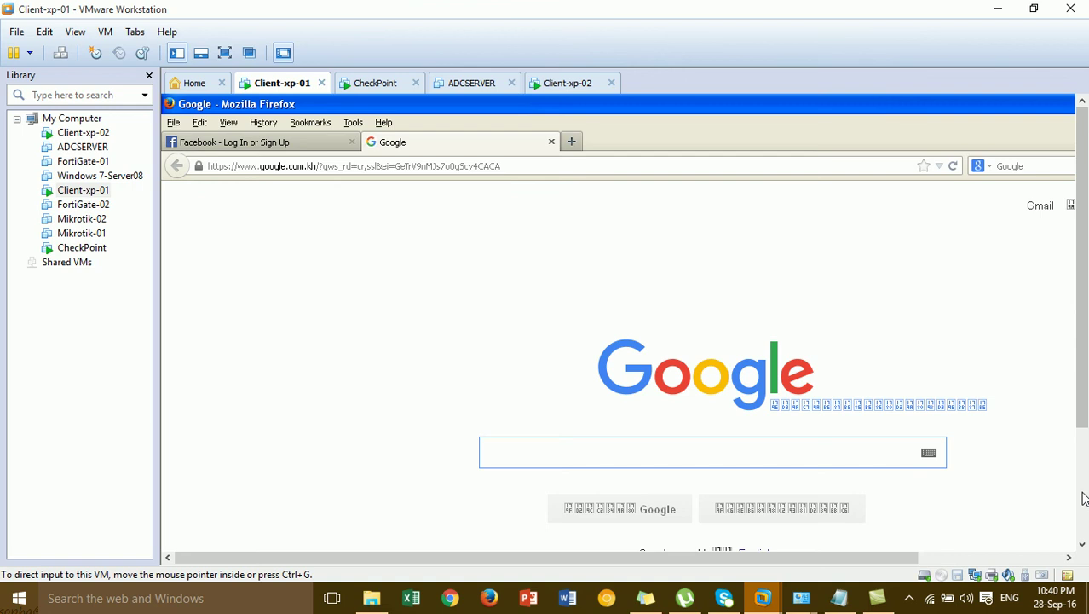
- Open a command prompt on Client-xp-01, change to the root of C: and ping google.com, stopping it after a few replies
left_click(1083, 499)
key("super+r")
key("Escape")
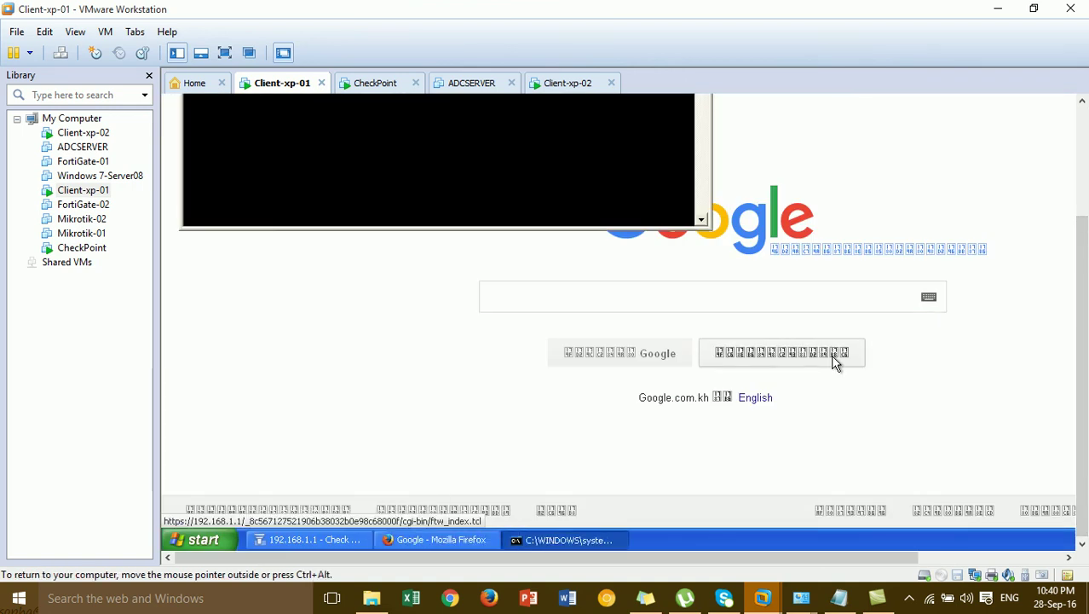
type("cd\\")
key("Return")
key("Return")
key("Return")
type("pin")
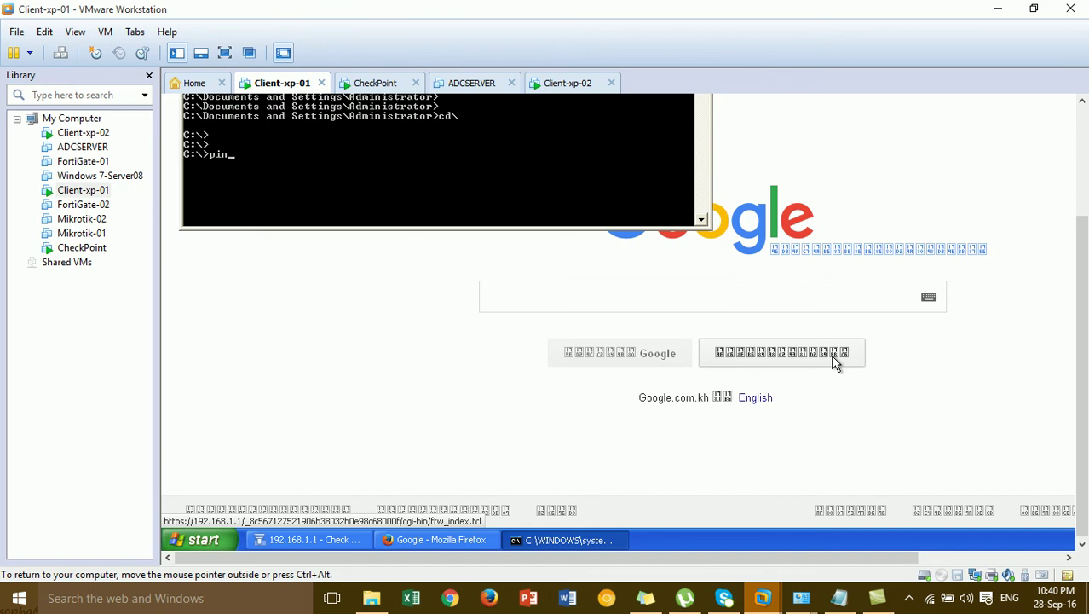
type("g google.com")
key("Return")
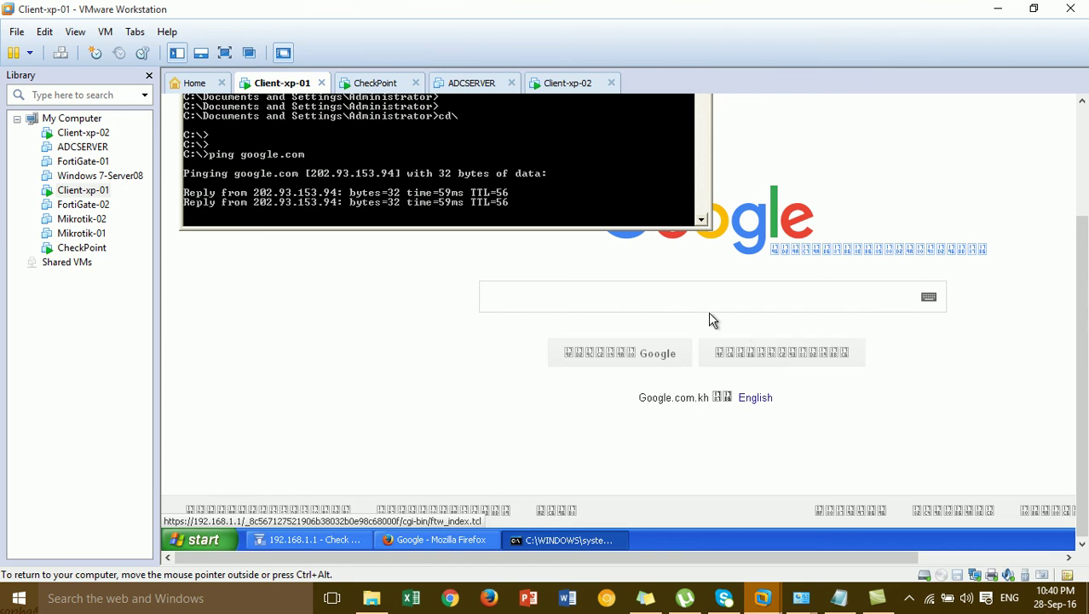
key("ctrl+c")
- Ping 8.8.8.8 from Client-xp-01 and stop it after a couple of replies
key("Up")
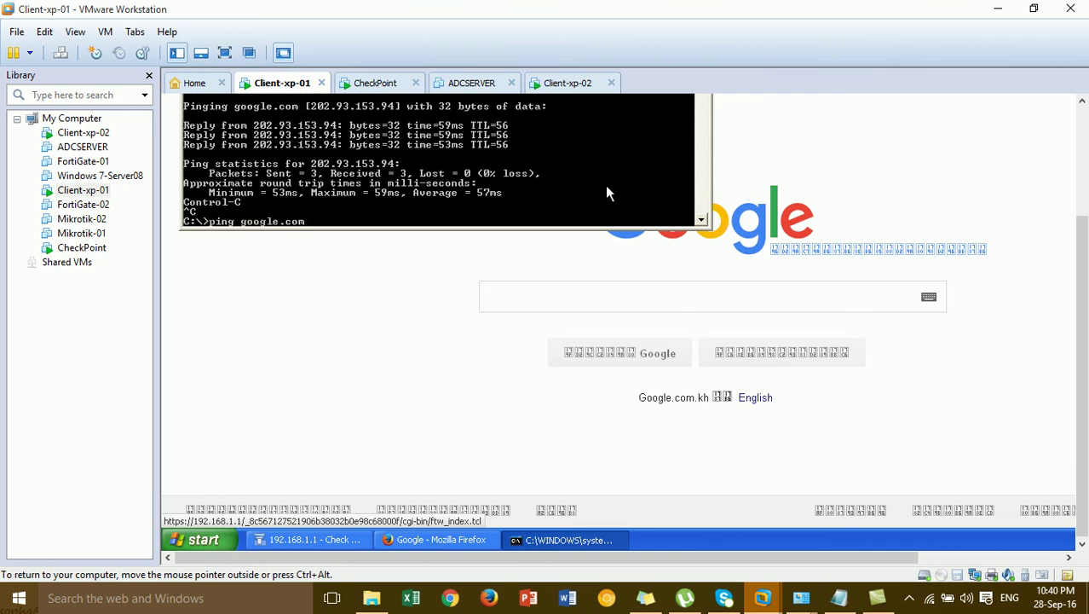
key("BackSpace")
key("BackSpace")
key("BackSpace")
key("BackSpace")
type("8.8.8.8")
key("Return")
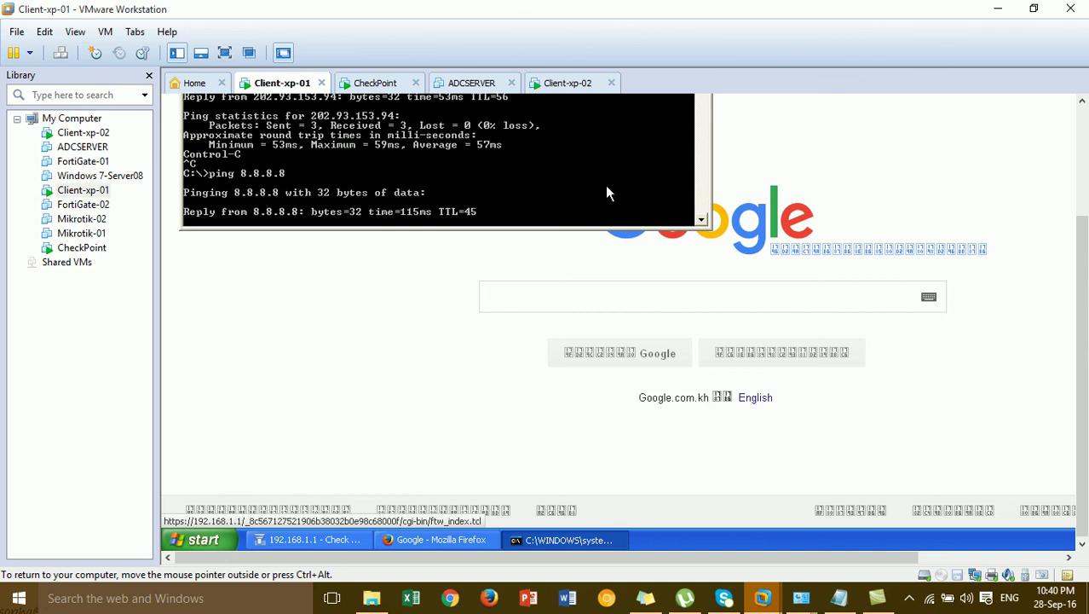
key("ctrl+c")
- Ping yahoo.com from the Client-xp-01 command prompt
key("Up")
key("BackSpace")
key("BackSpace")
key("BackSpace")
key("BackSpace")
key("BackSpace")
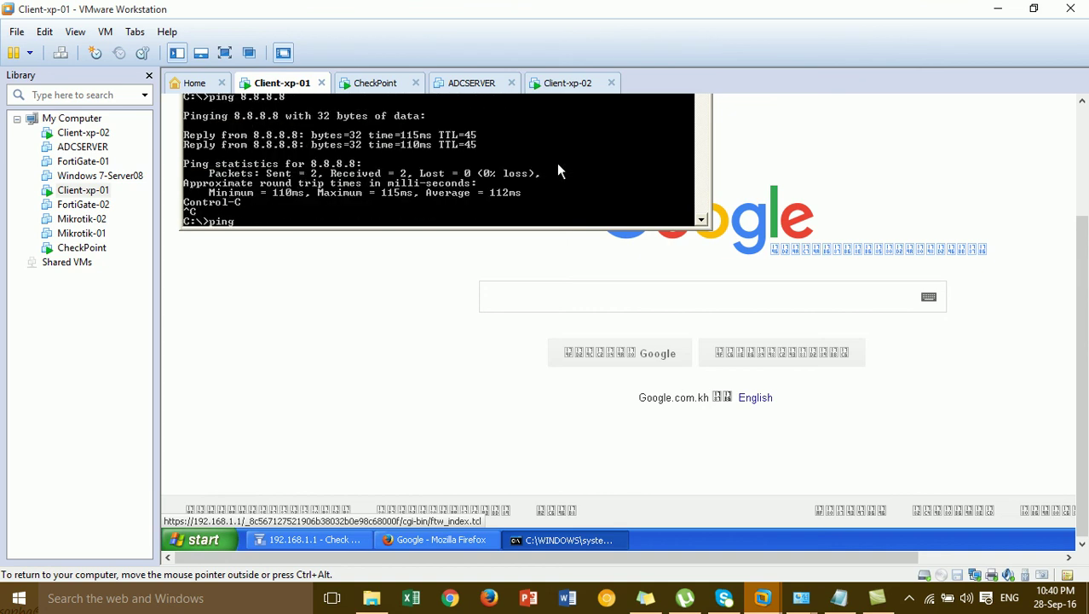
type("yahoo.com")
key("Return")
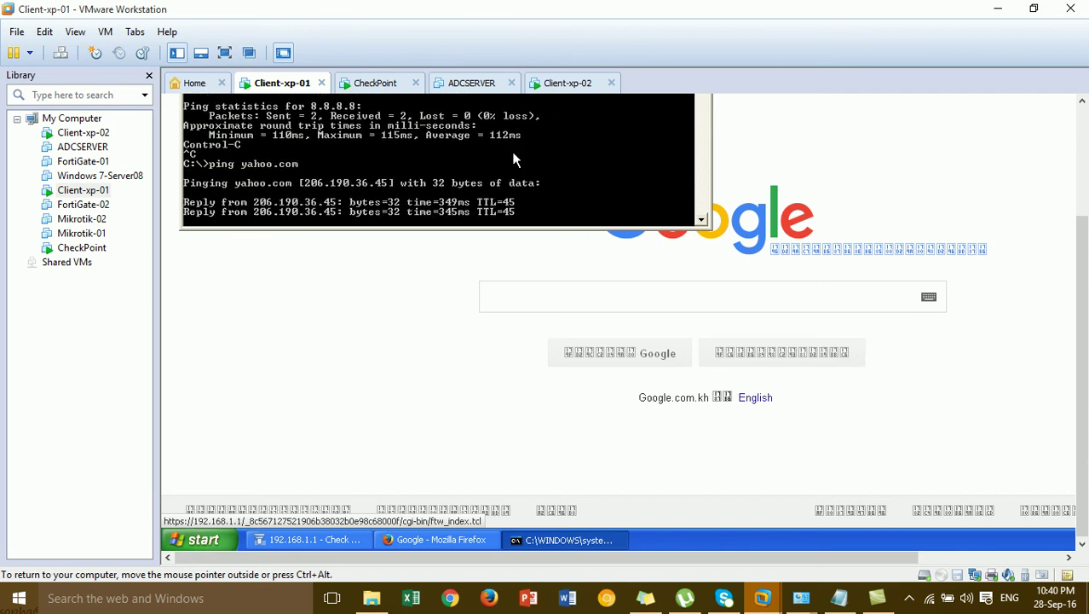
- Switch to Client-xp-02, close its Facebook browser window, restart Firefox and try to load google.com
left_click(568, 86)
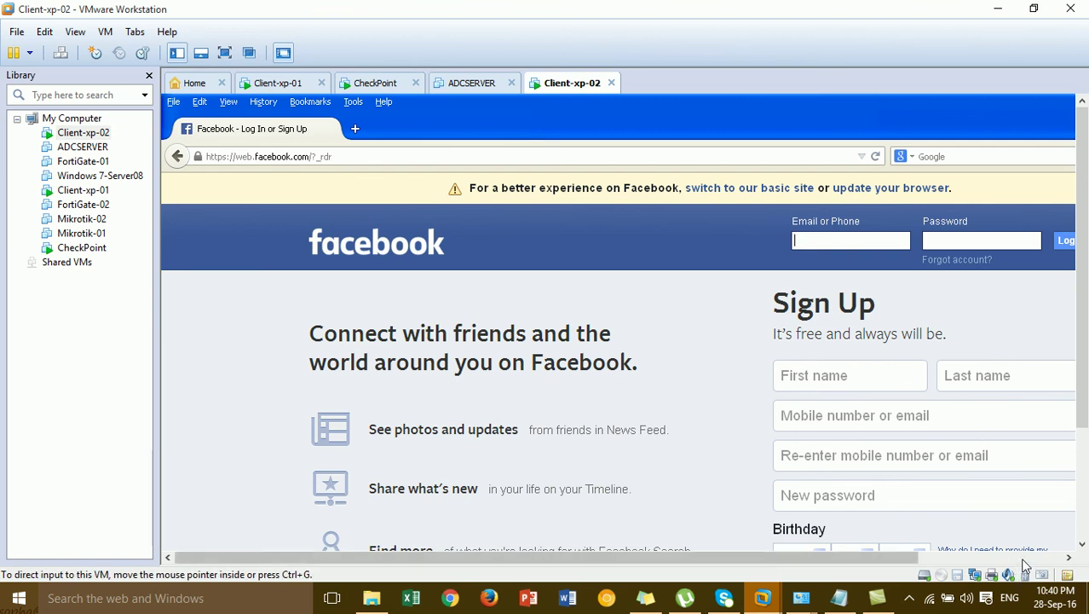
left_click(1066, 103)
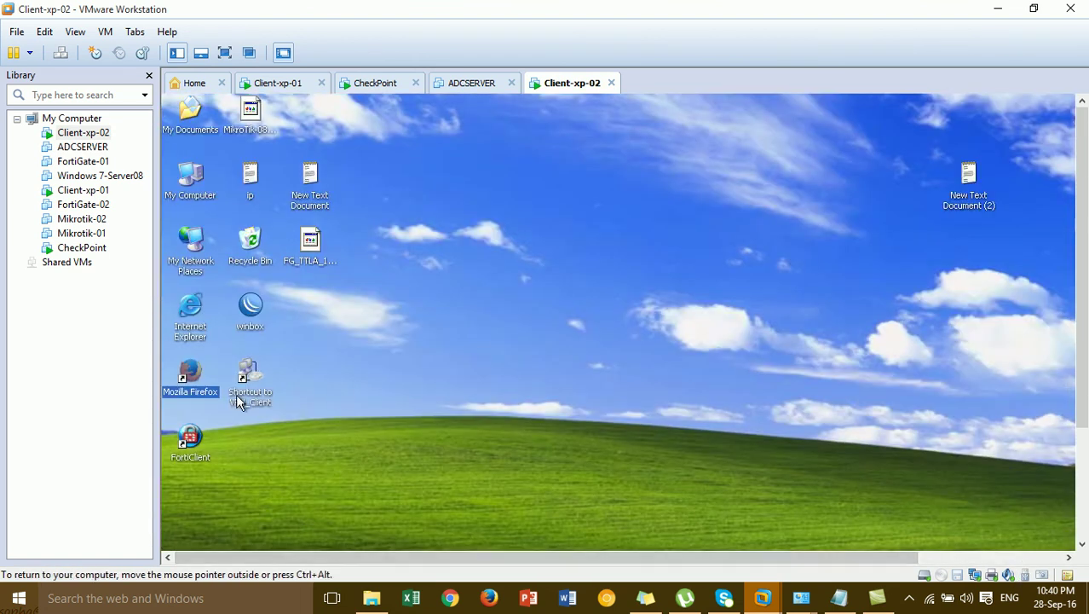
double_click(200, 379)
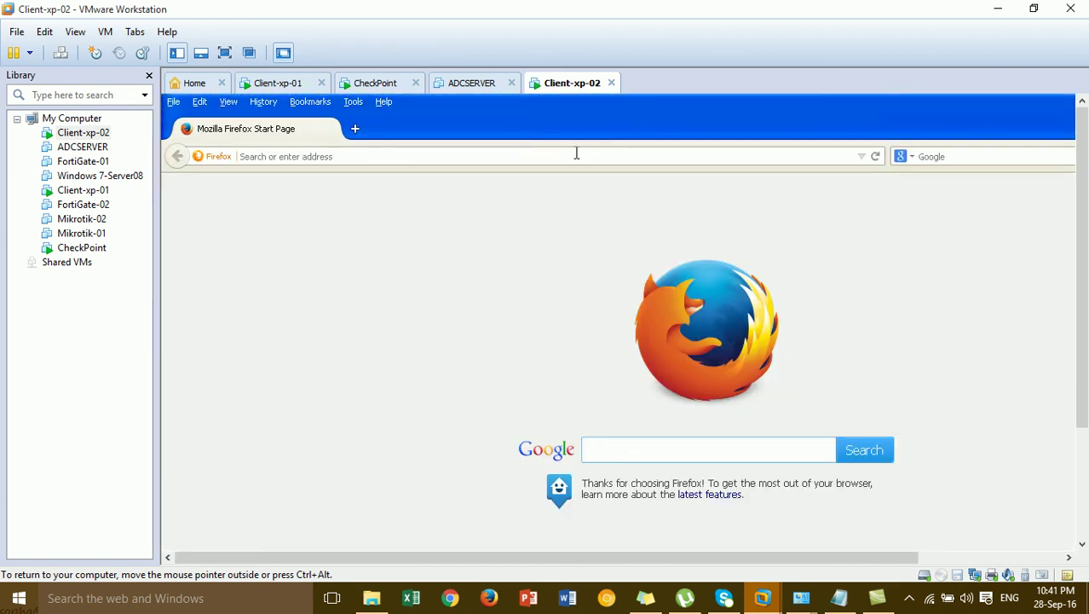
type("google.com/")
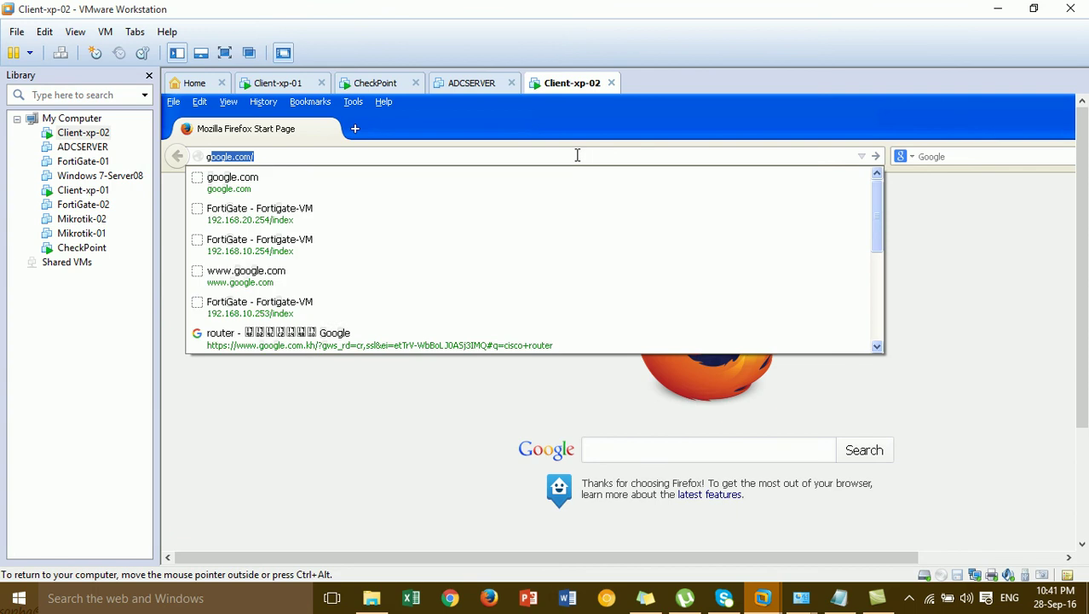
key("Return")
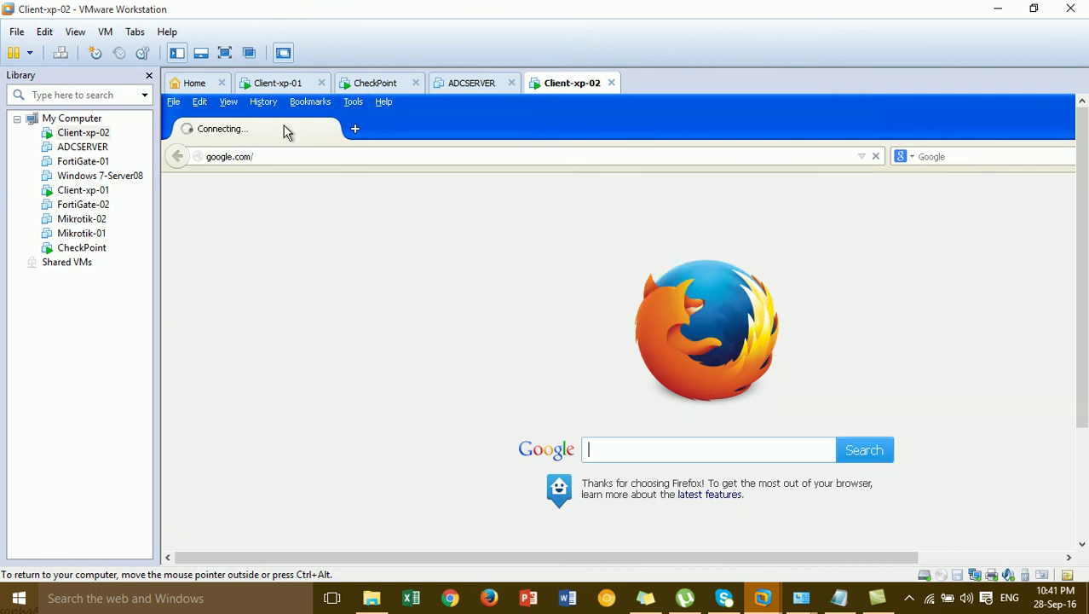
left_click(355, 128)
type("facebook.com/")
key("Return")
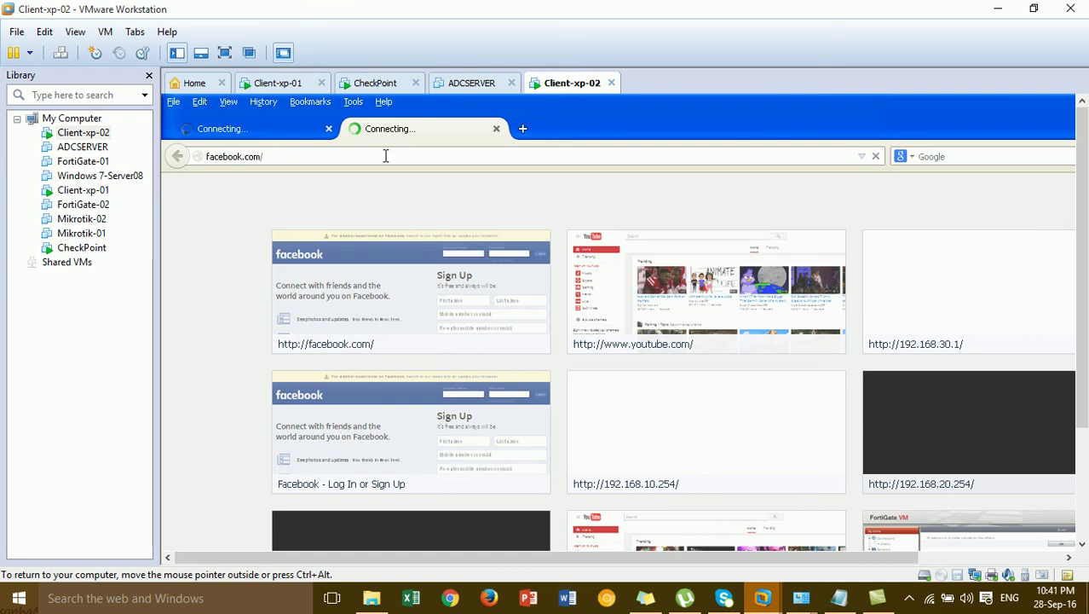
left_click(521, 129)
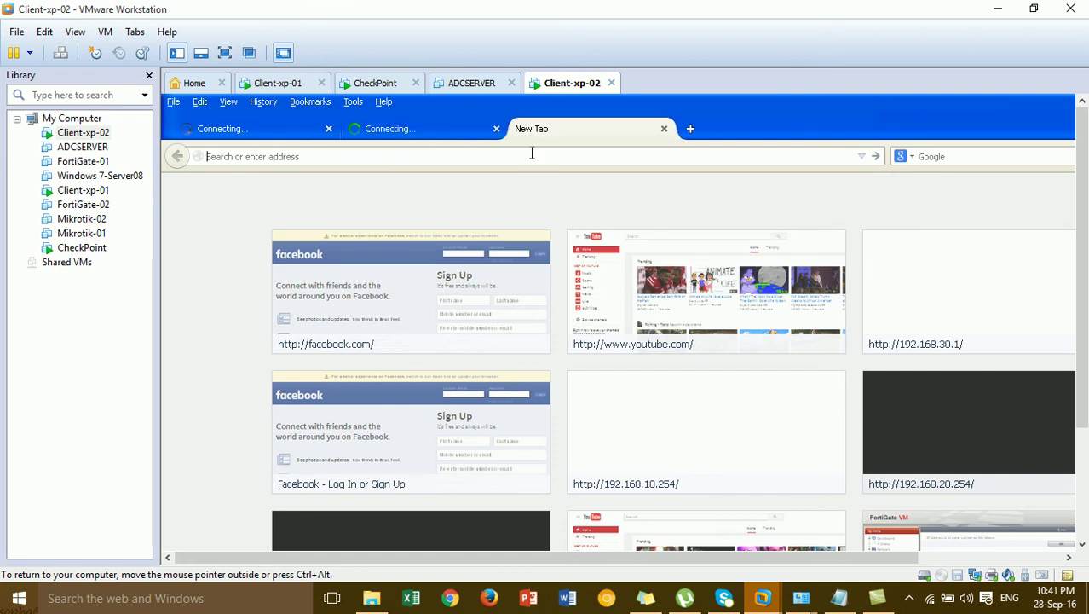
left_click(622, 253)
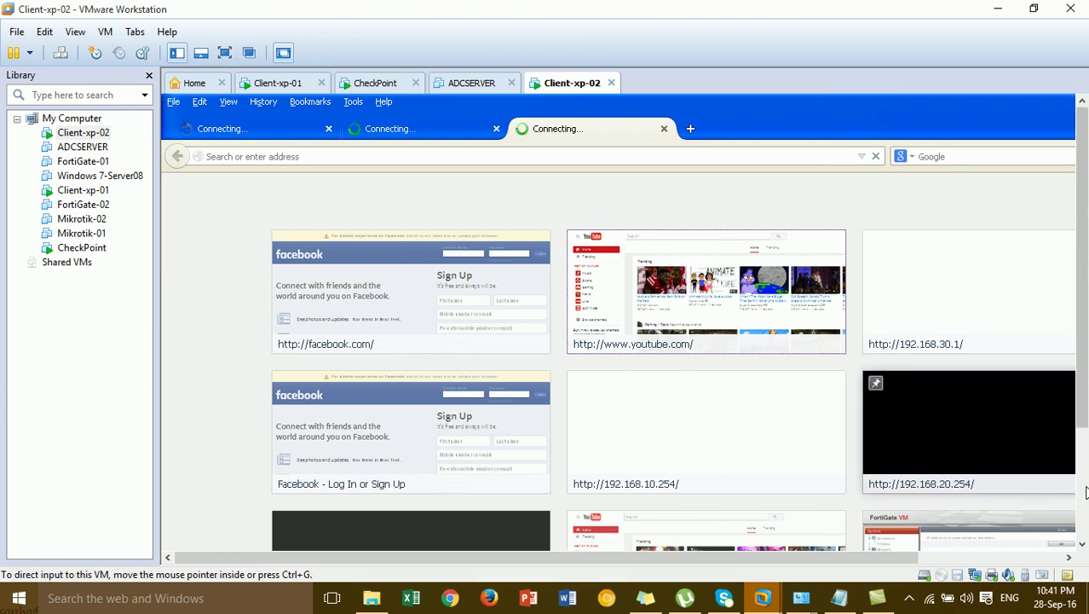
- Open a command prompt on Client-xp-02 and enter a run of blank lines
scroll(1086, 493, "down", 3)
key("super+r")
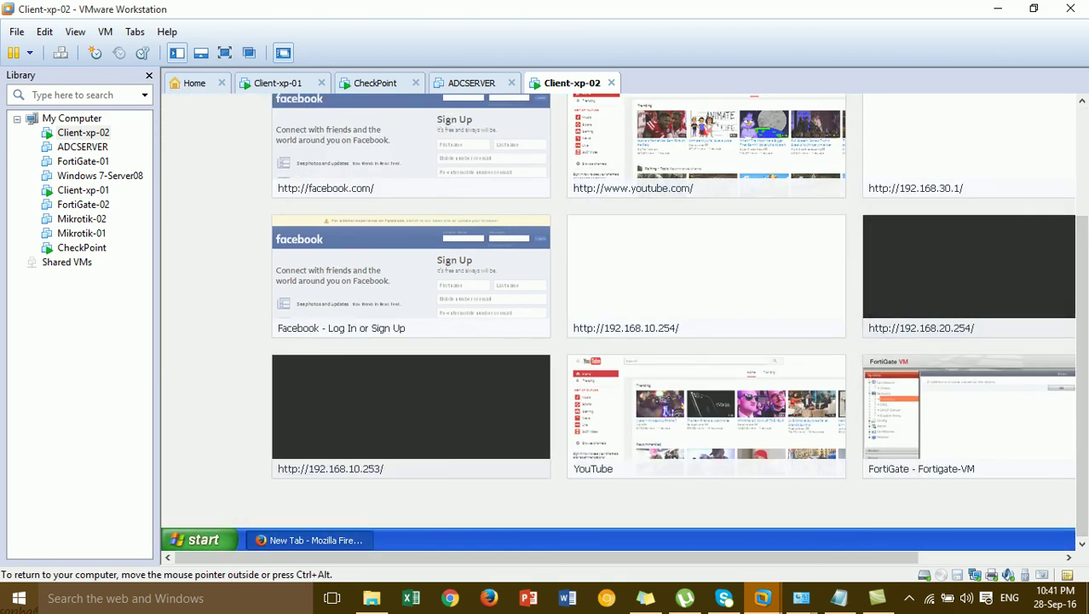
key("Return")
key("Return")
key("Return")
key("Return")
key("Return")
key("Return")
key("Return")
key("Return")
key("Return")
key("Return")
key("Return")
key("Return")
key("Return")
key("Return")
key("Return")
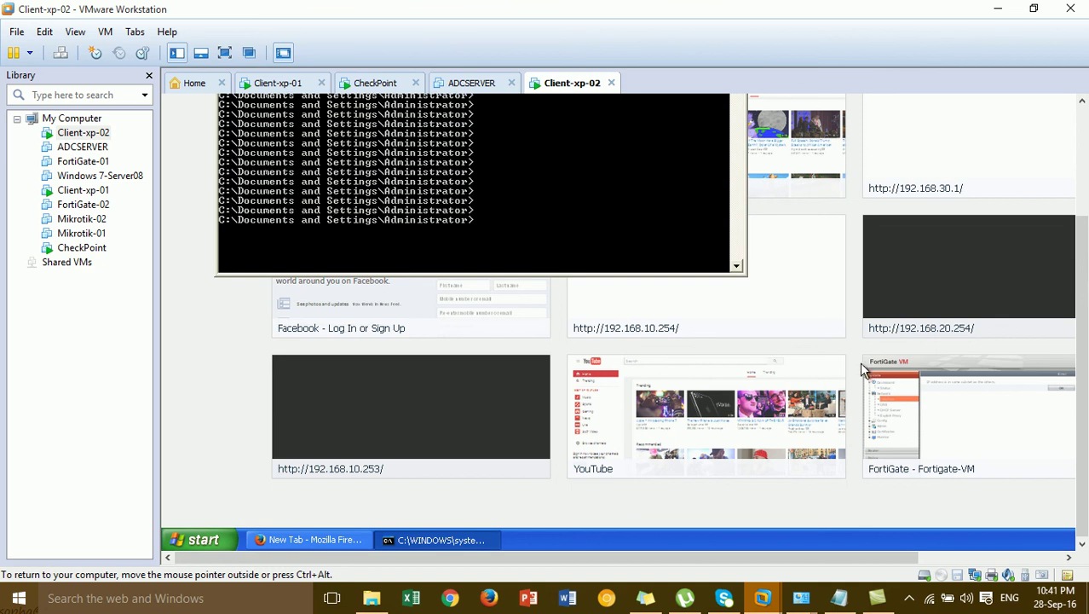
- Move the command prompt window clear of the browser tabs, change to the root of C: and ping google.com
scroll(1086, 375, "up", 3)
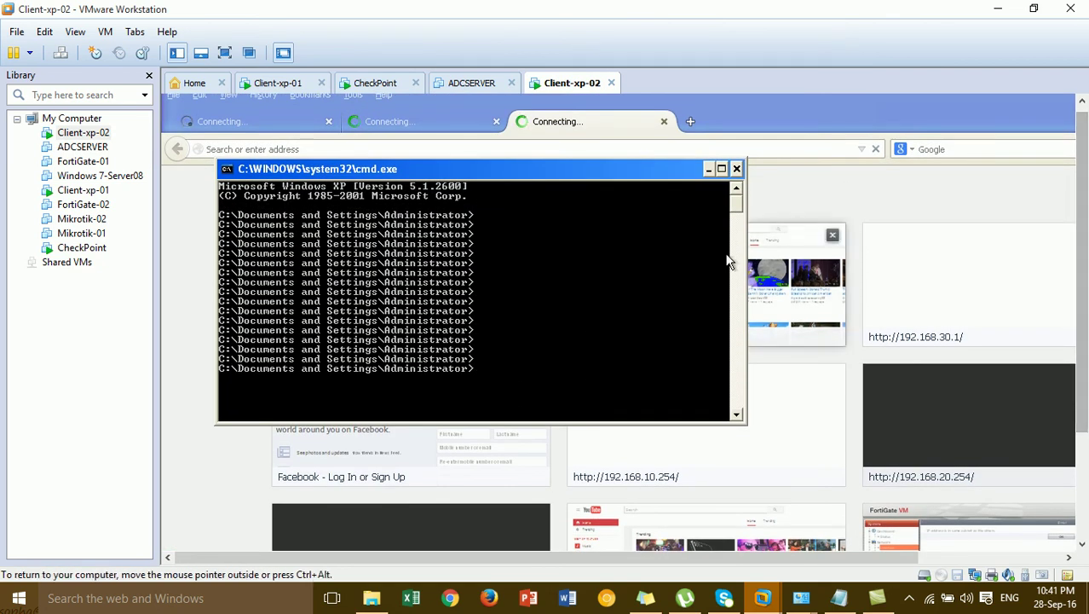
left_click_drag(501, 167, 588, 271)
type("cd\\")
key("Return")
key("Return")
key("Return")
key("Return")
type("pin")
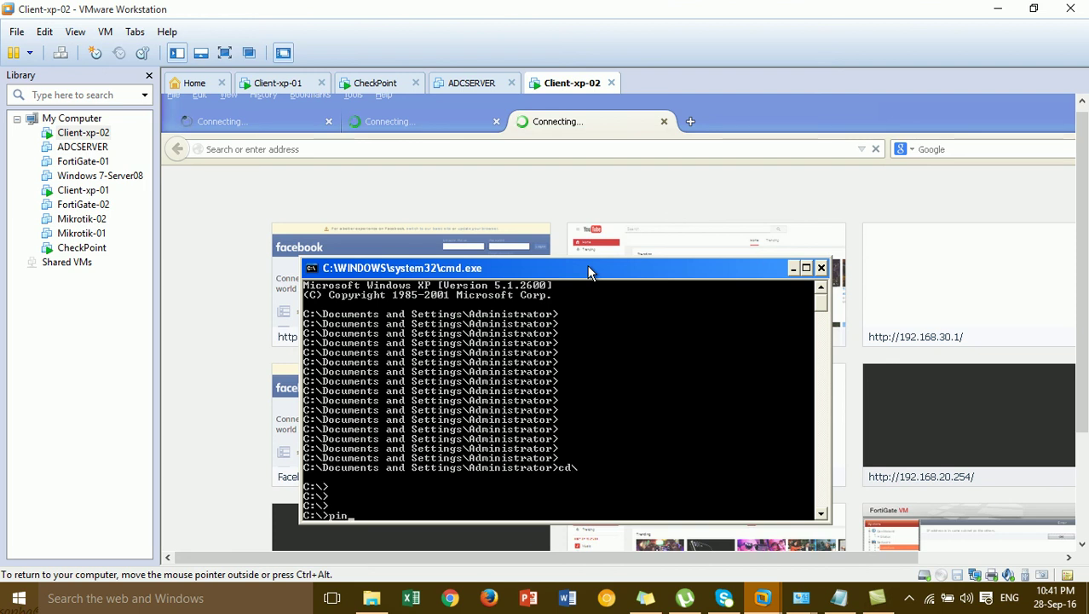
type("g google.com")
key("Return")
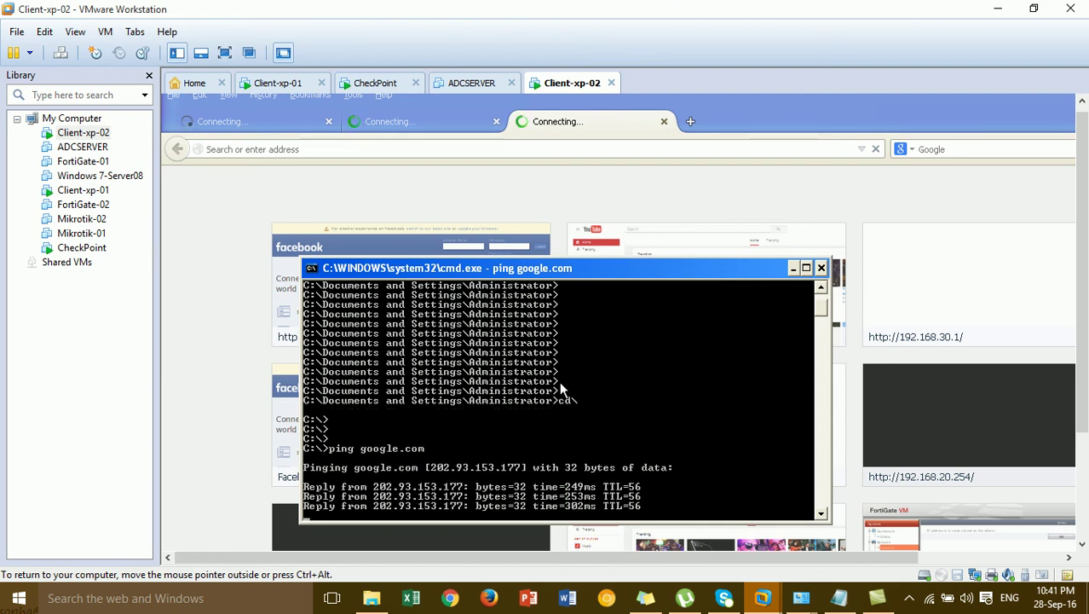
- Check the google.com browser tab on Client-xp-02, then ping facebook.com from its command prompt
left_click(258, 114)
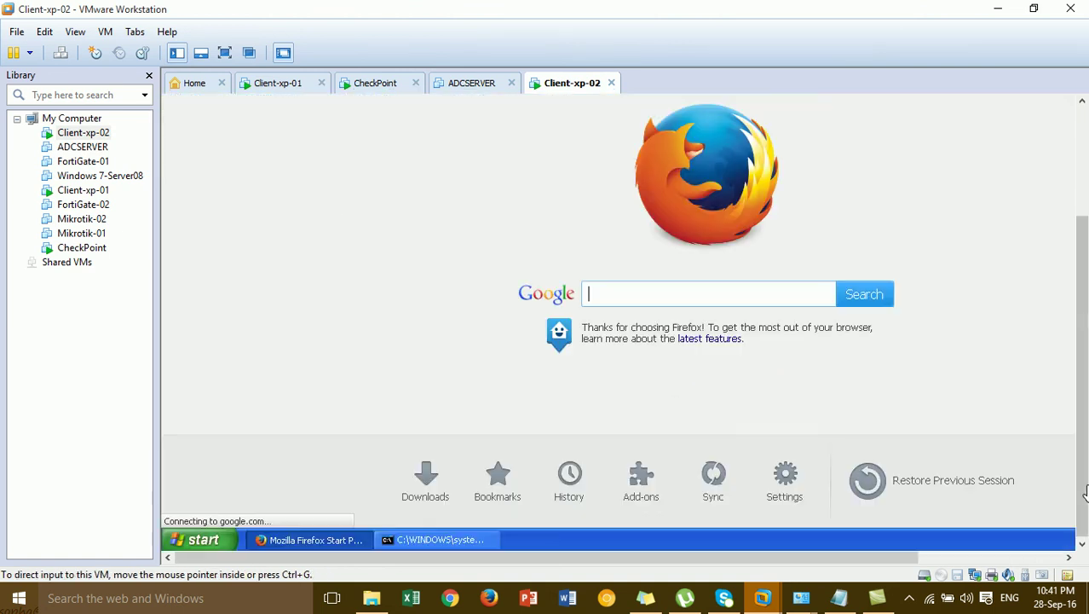
left_click(489, 540)
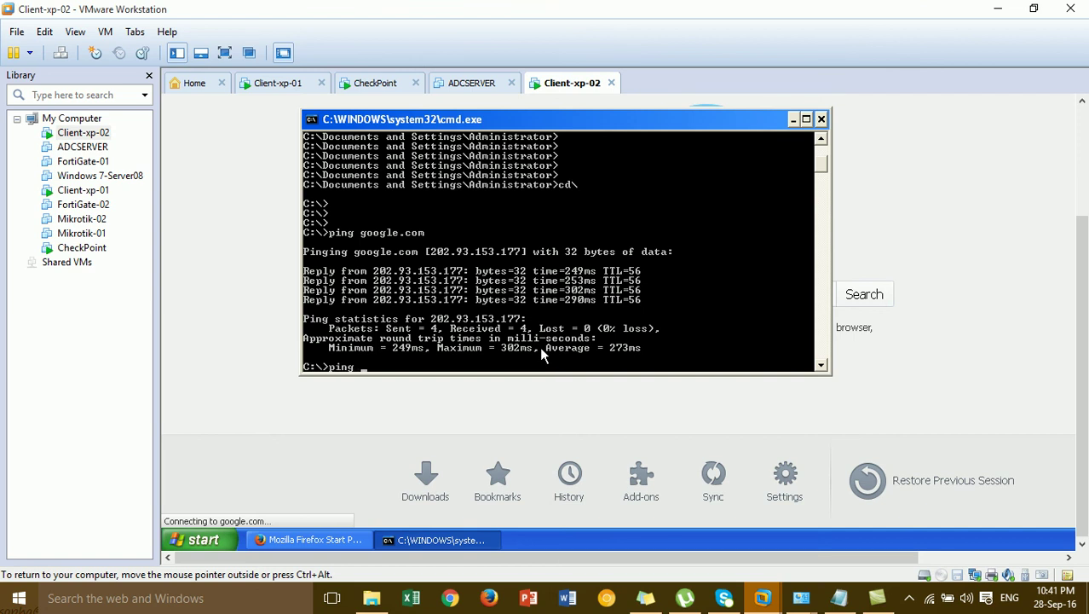
type("ping facebook.com")
key("Return")
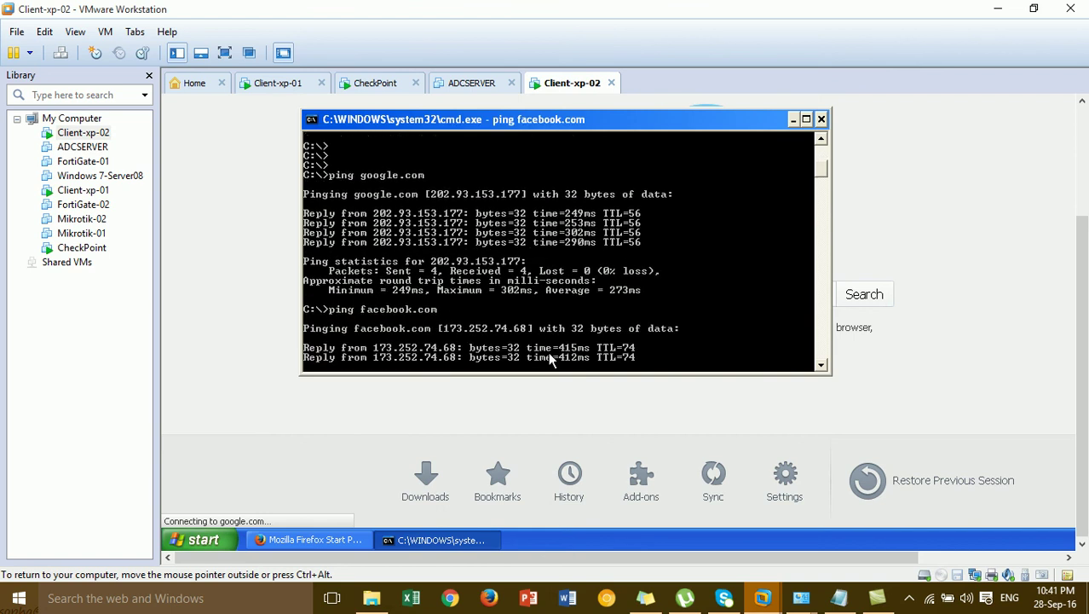
- Check the google.com and facebook.com browser tabs, then ping yahoo.com from Client-xp-02 and stop it after a few replies
left_click(258, 179)
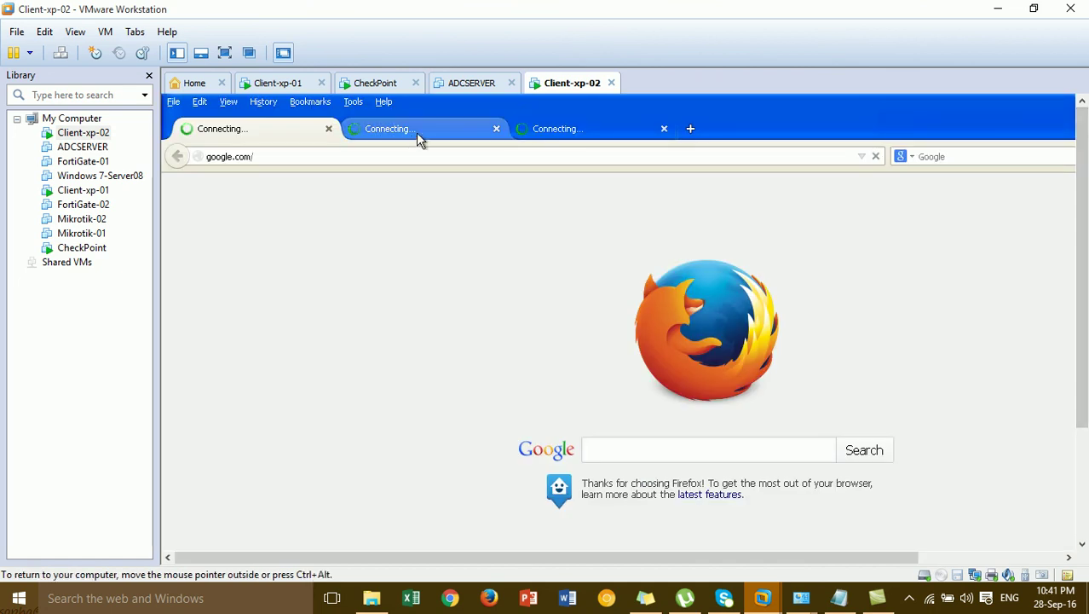
left_click(420, 132)
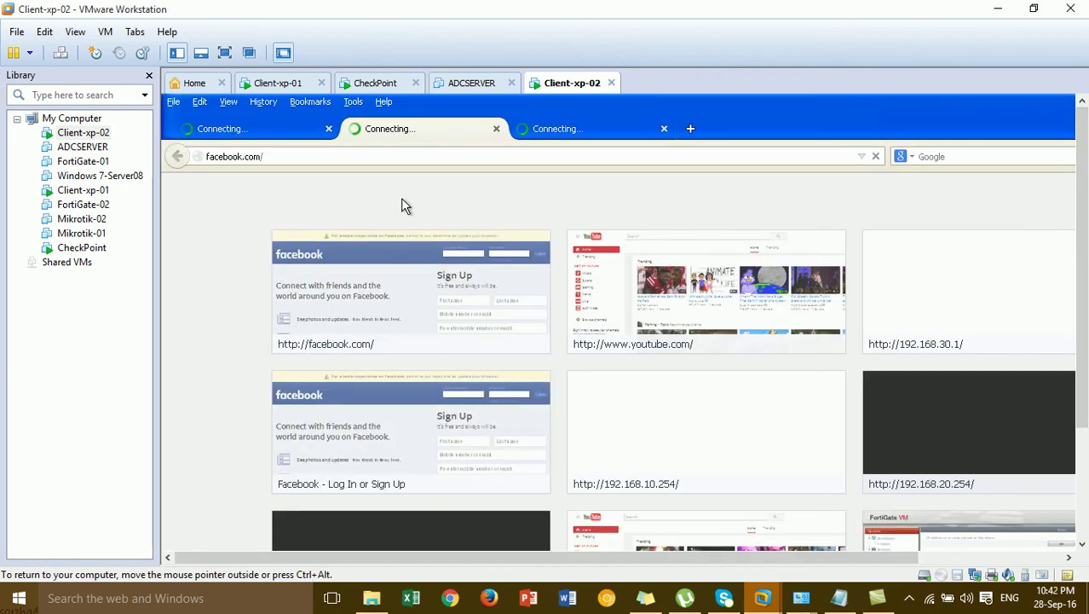
left_click_drag(1084, 388, 1085, 494)
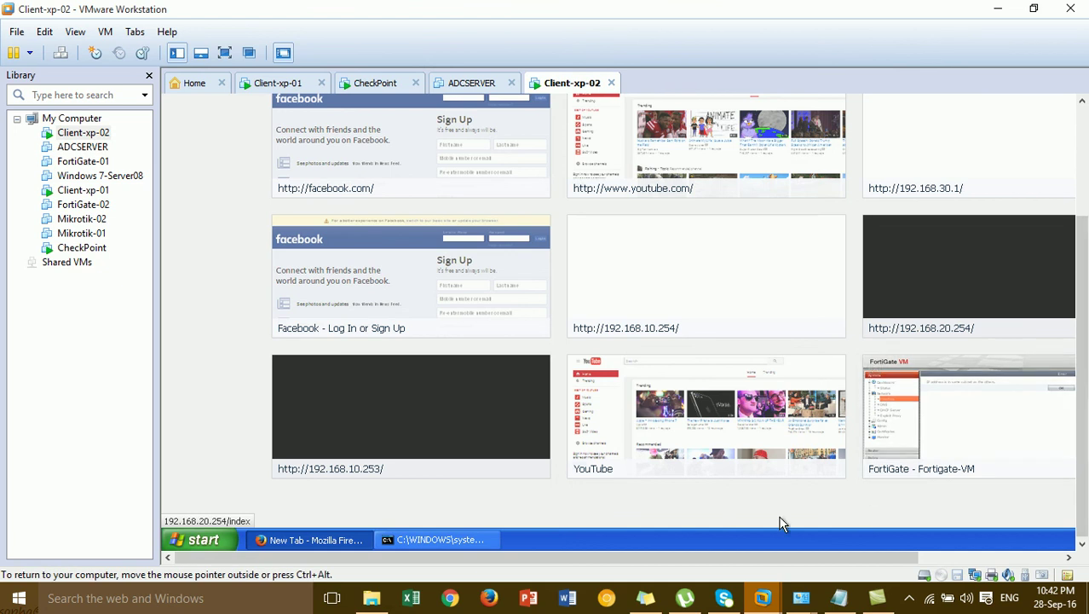
left_click(479, 541)
key("Up")
key("BackSpace")
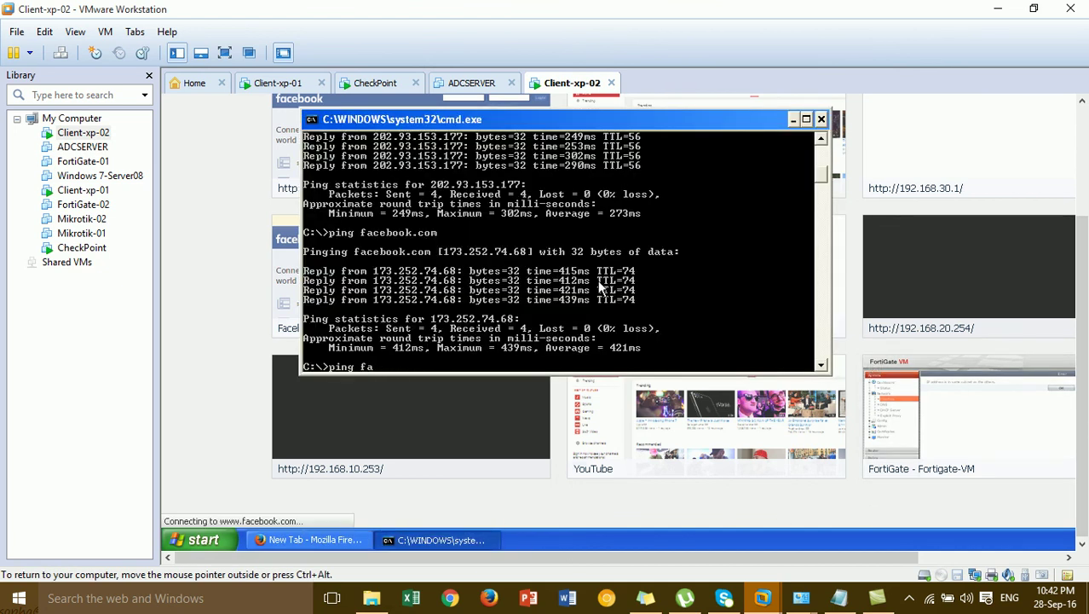
type("ahoo.com")
key("Return")
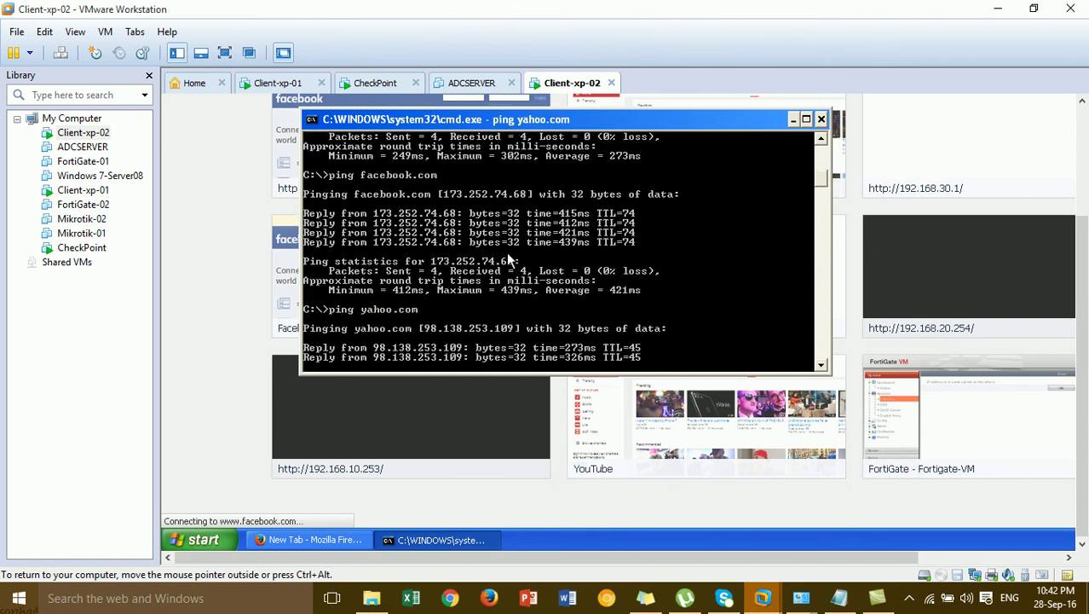
key("ctrl+c")
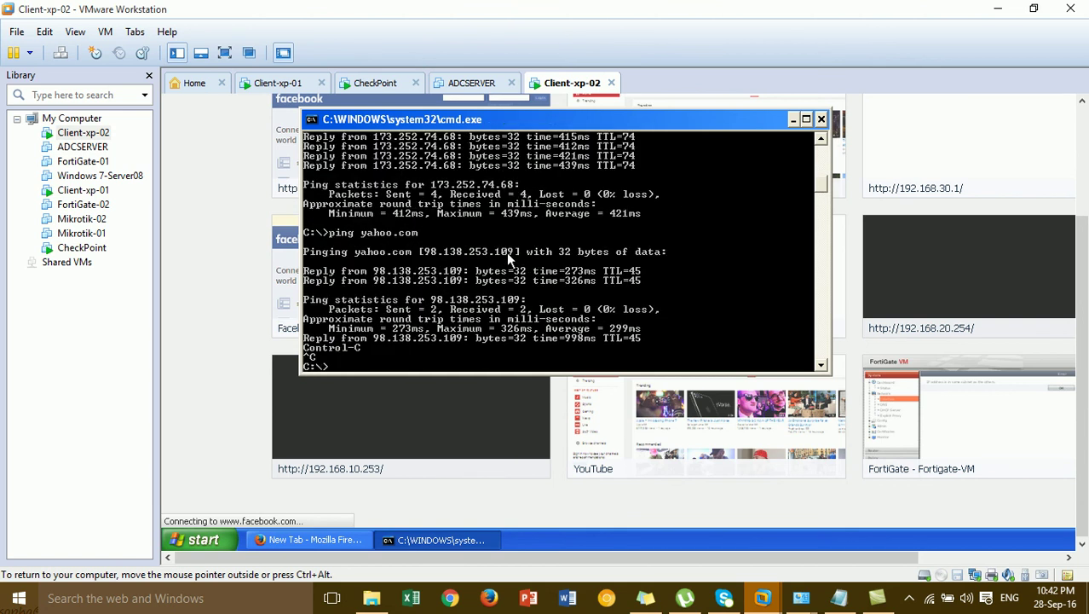
- Ping youtube.com from the command prompt on Client-xp-02, then close the command prompt window
type("ping y")
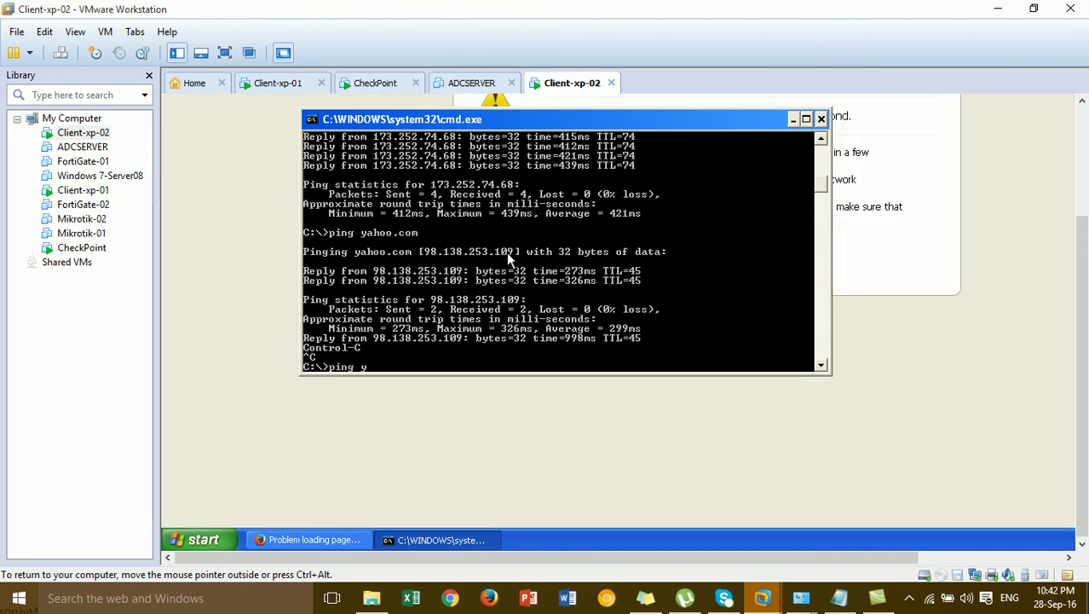
type("youtube.co")
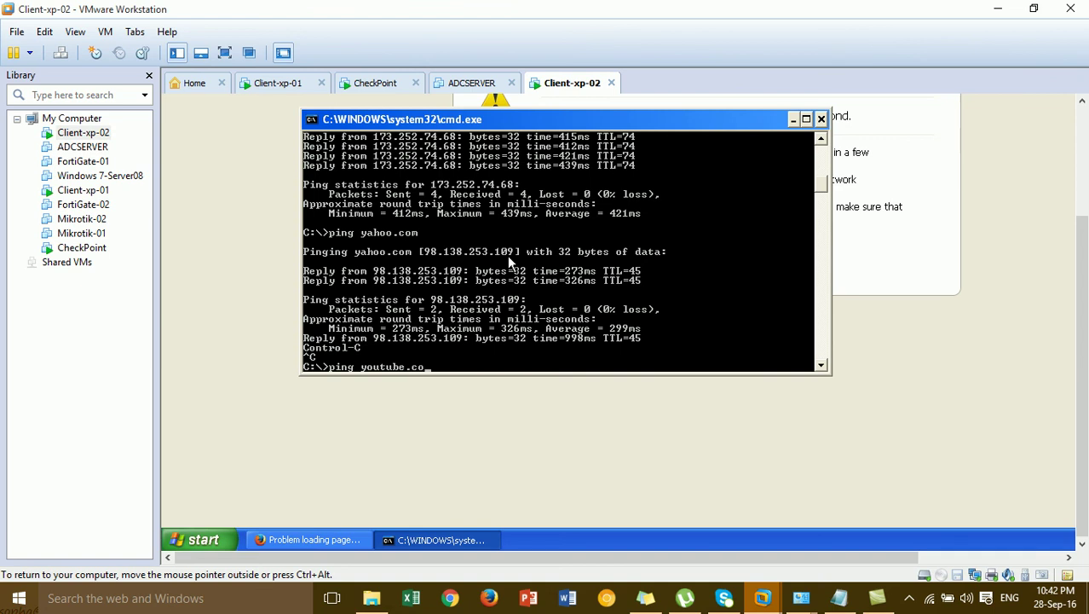
type("m")
key("Return")
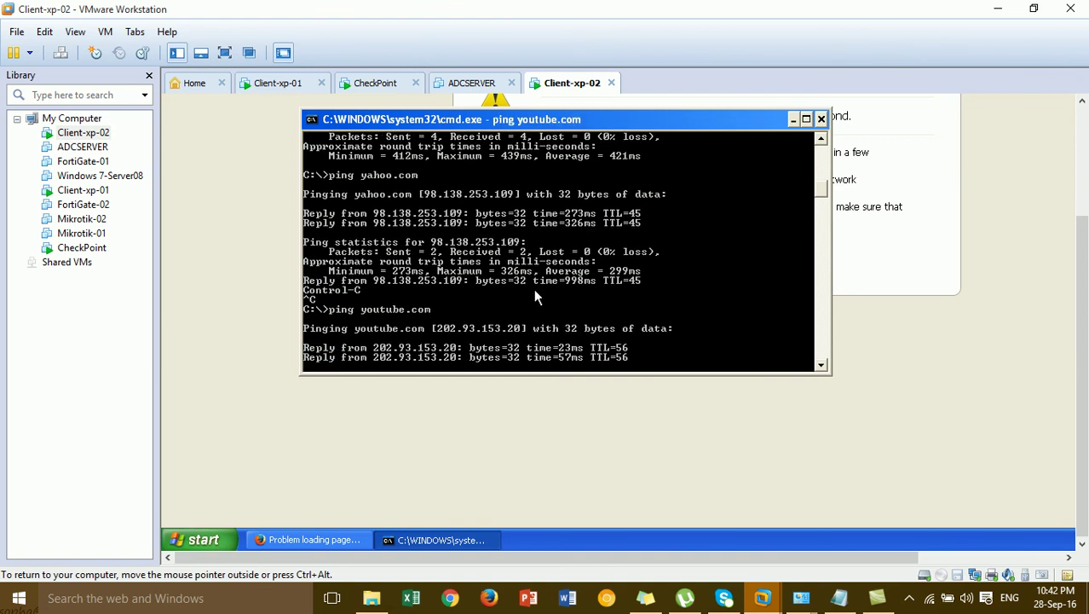
left_click(822, 118)
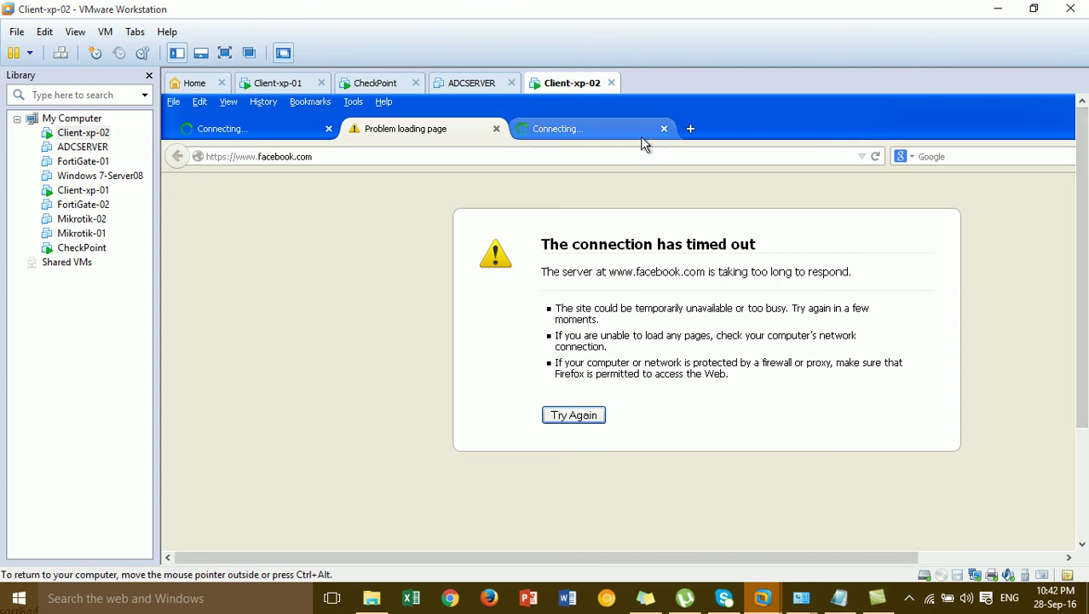
- Check the google.com, facebook.com and third browser tabs on Client-xp-02 for whether the pages load
left_click(605, 135)
left_click(280, 139)
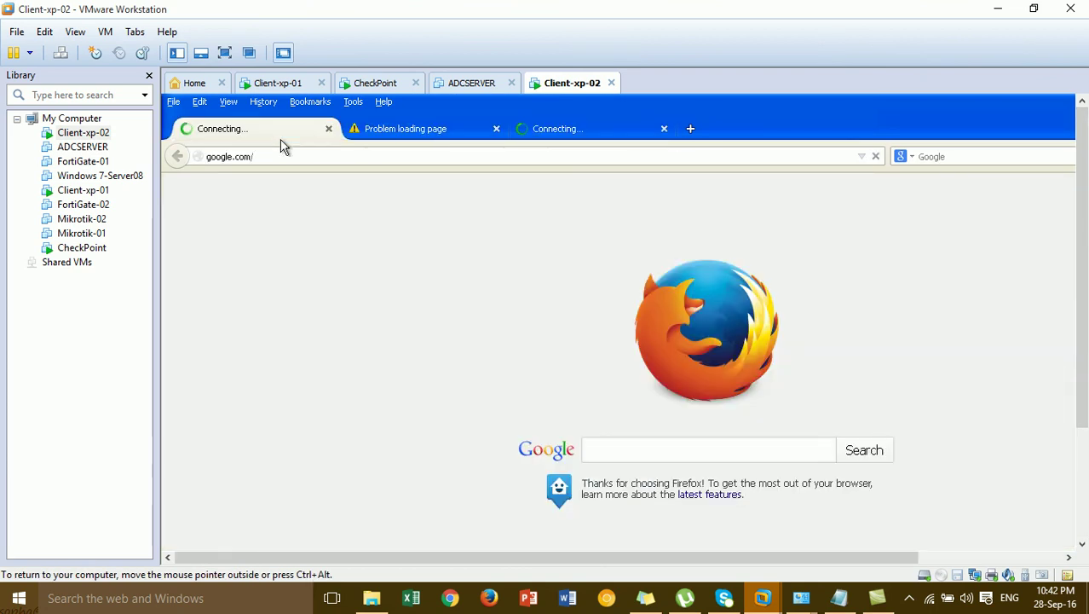
left_click(392, 128)
left_click(574, 134)
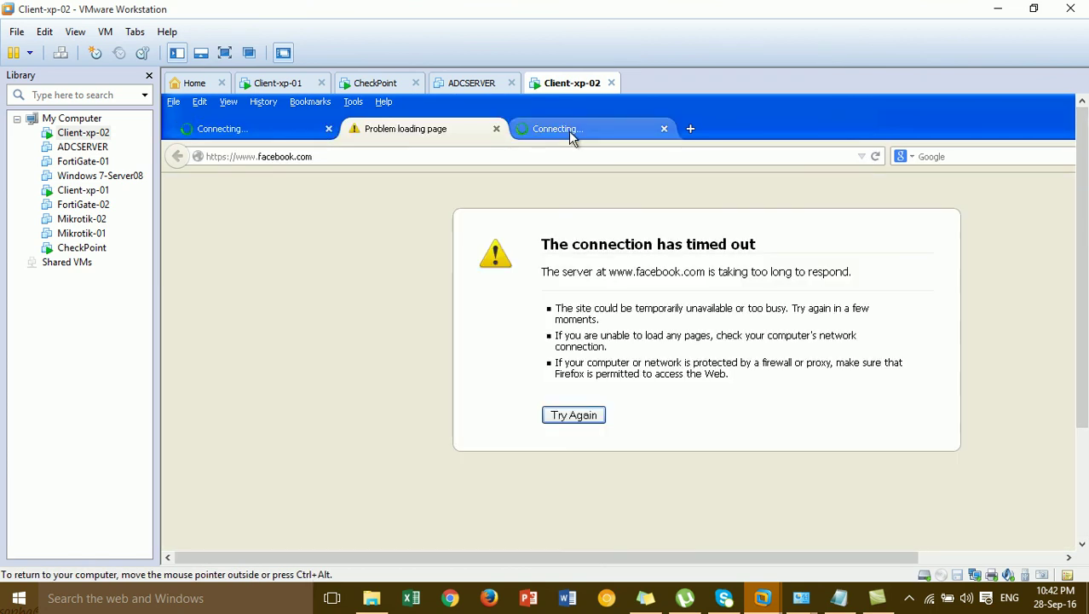
left_click(269, 132)
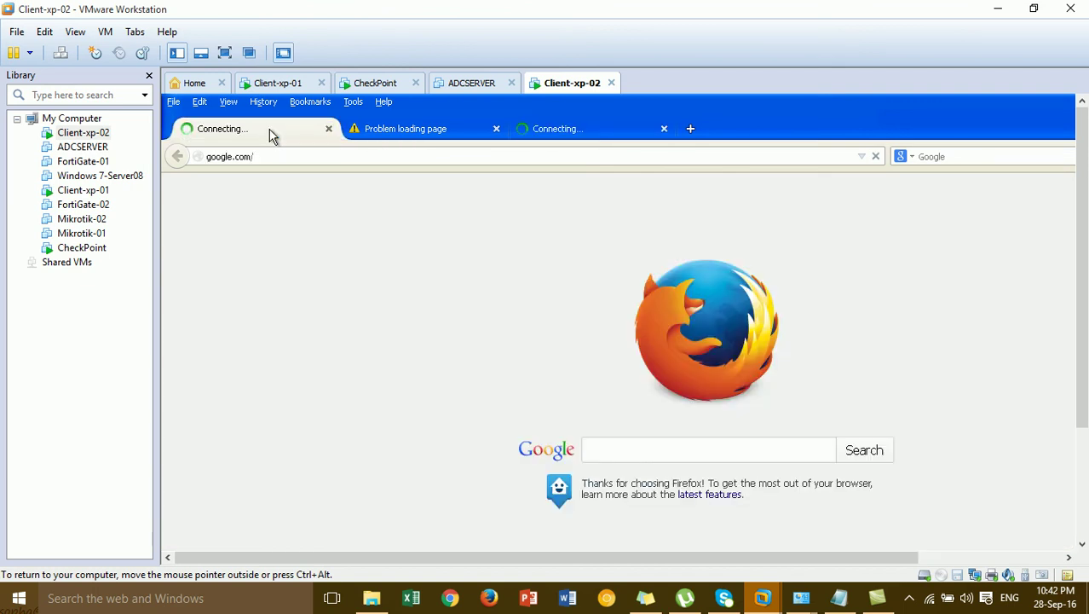
- Delete the "Block host 192.168.1.11" rule from the firewall policy in SmartDashboard on Client-xp-01
left_click(287, 89)
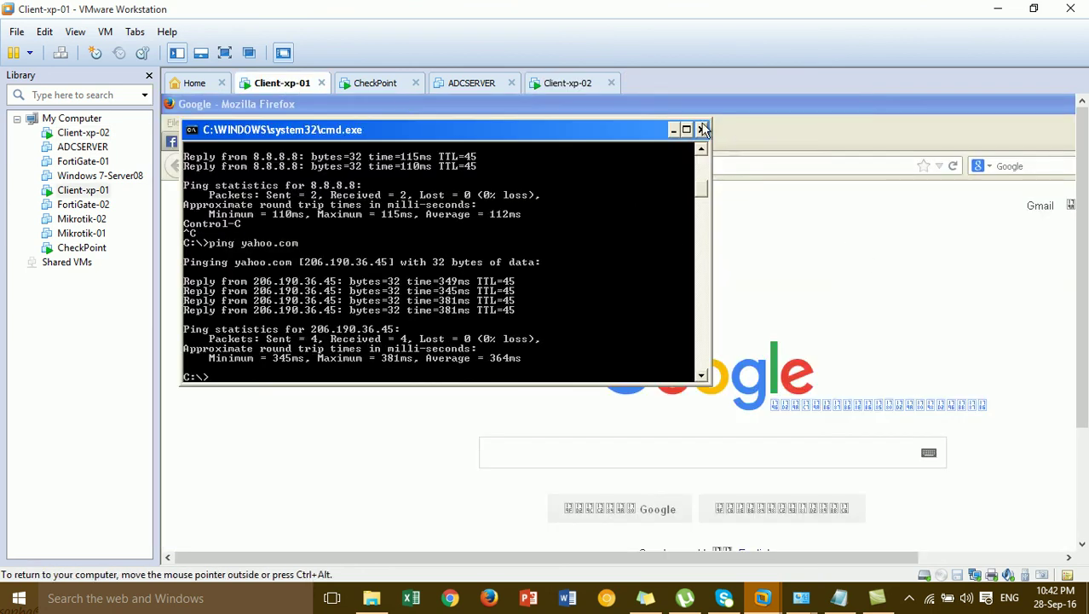
left_click(674, 130)
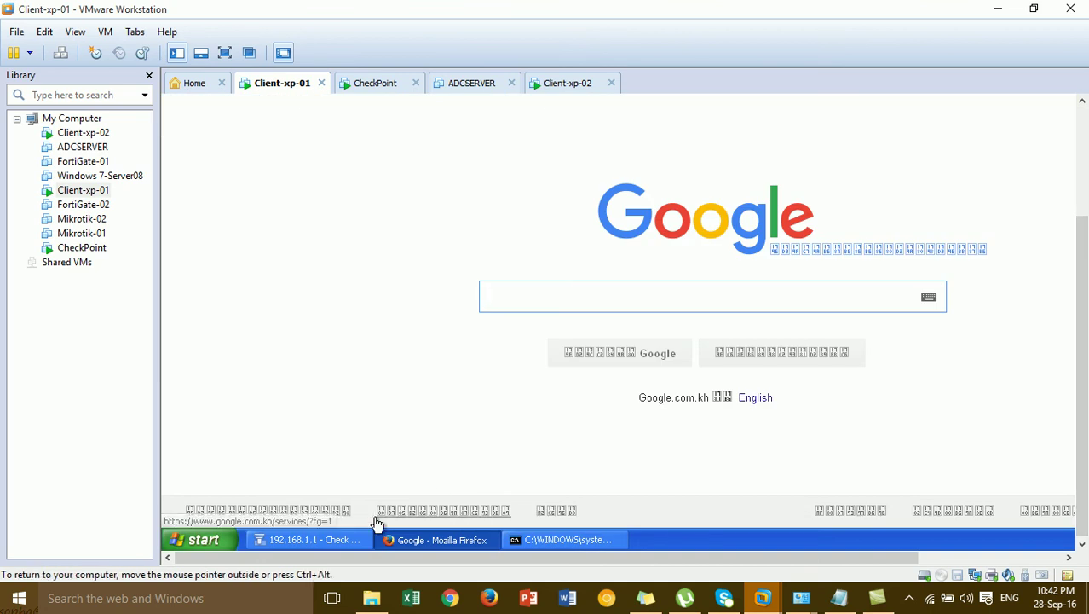
left_click(342, 541)
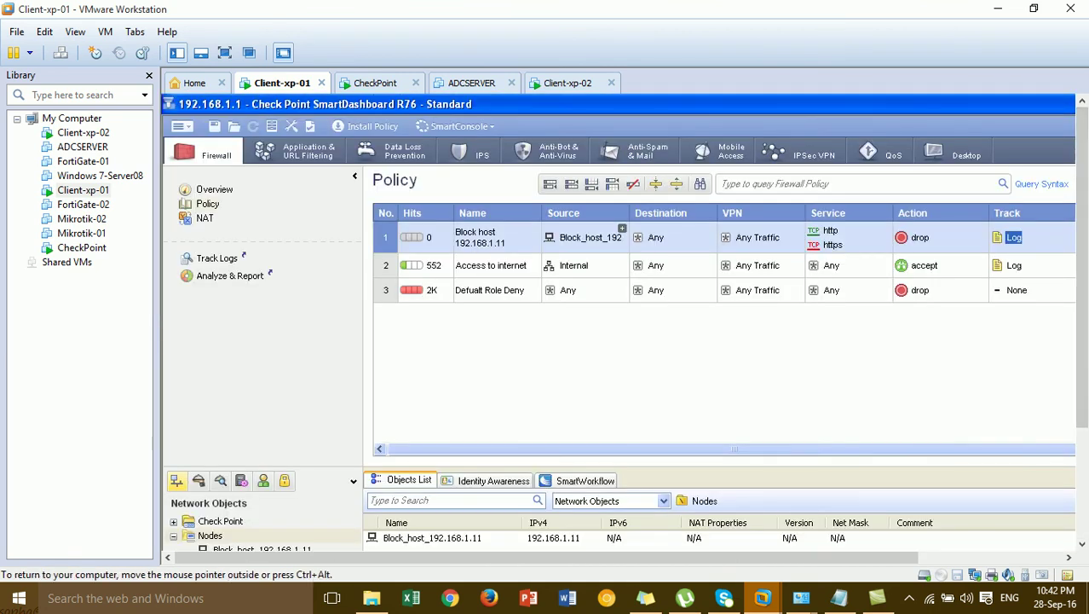
left_click(486, 243)
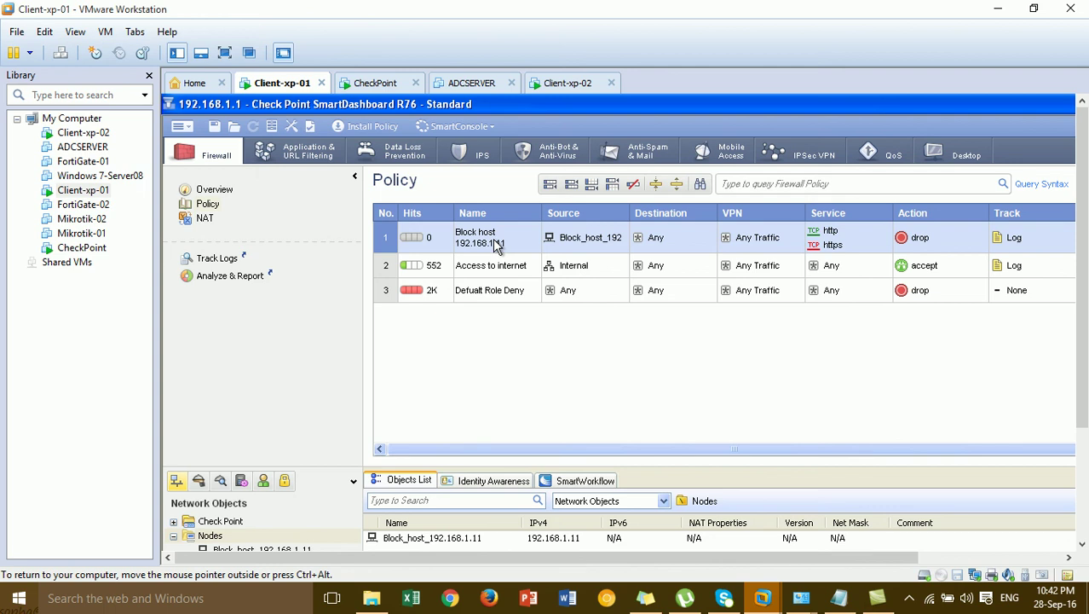
left_click(633, 185)
left_click(657, 418)
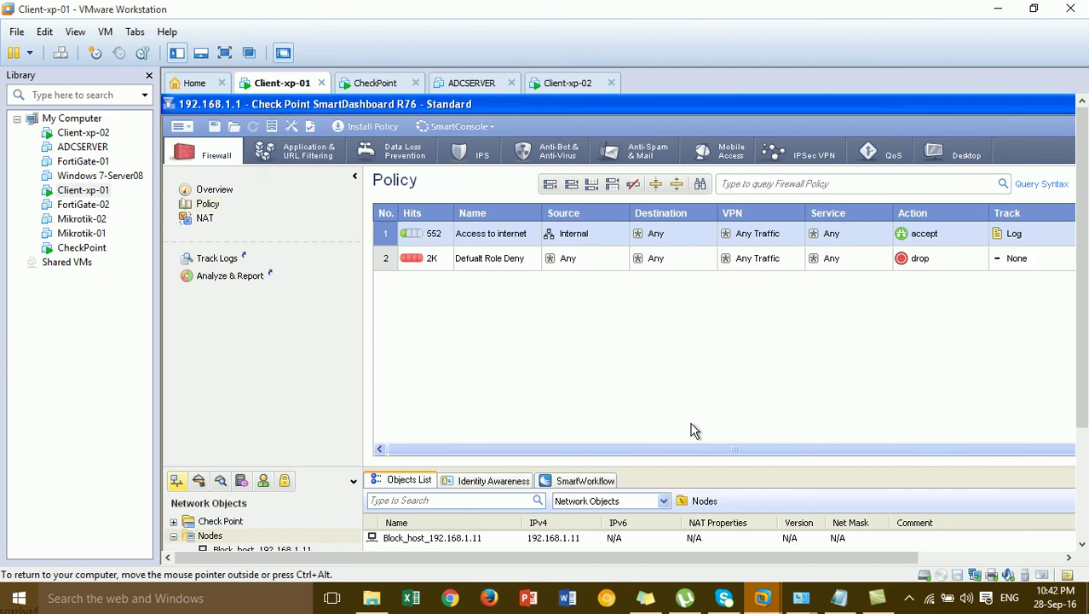
scroll(1085, 222, "down", 2)
scroll(1085, 221, "up", 2)
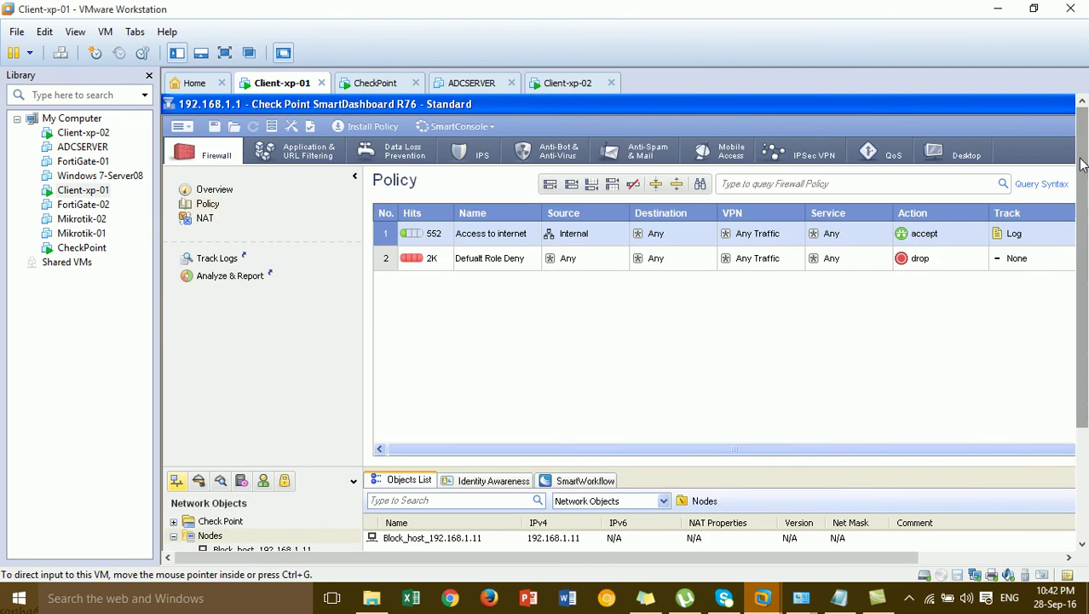
- Install the policy with Network Security on the Checkpoint gateway and close the installation report
left_click(389, 125)
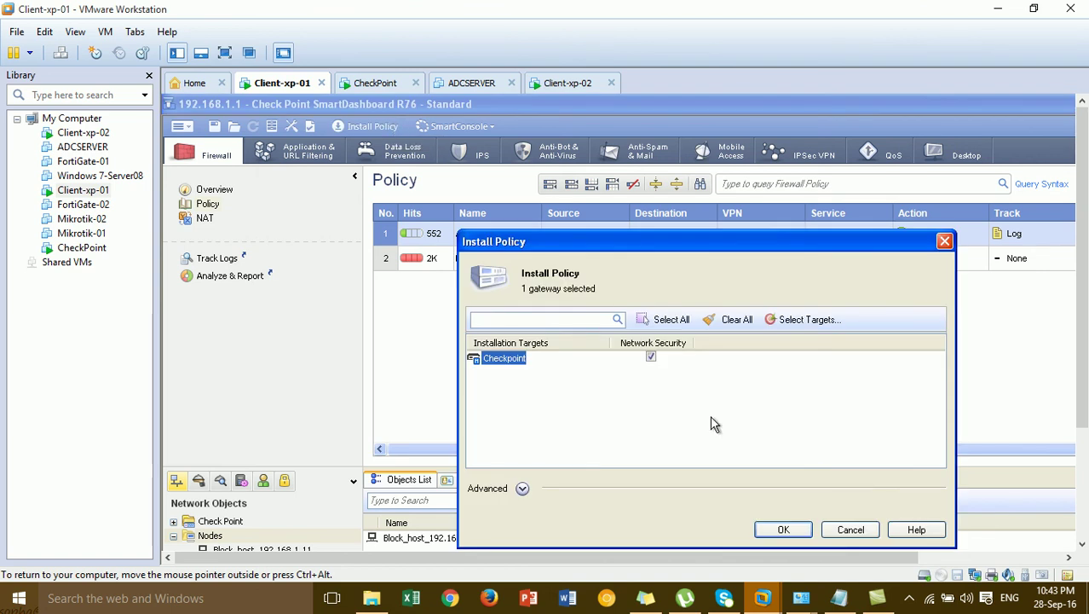
left_click(782, 530)
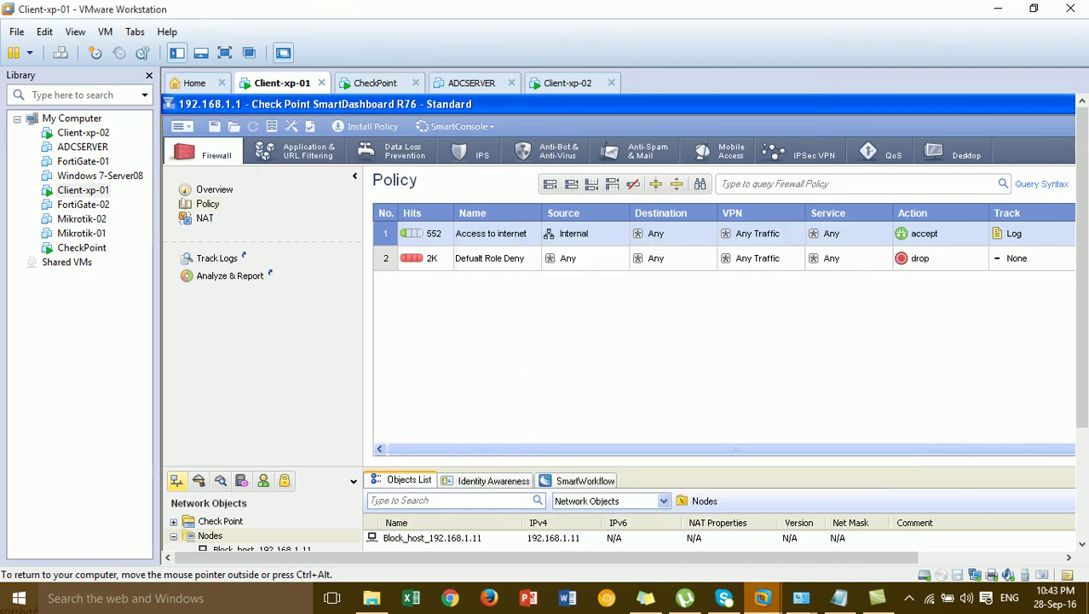
left_click(1082, 528)
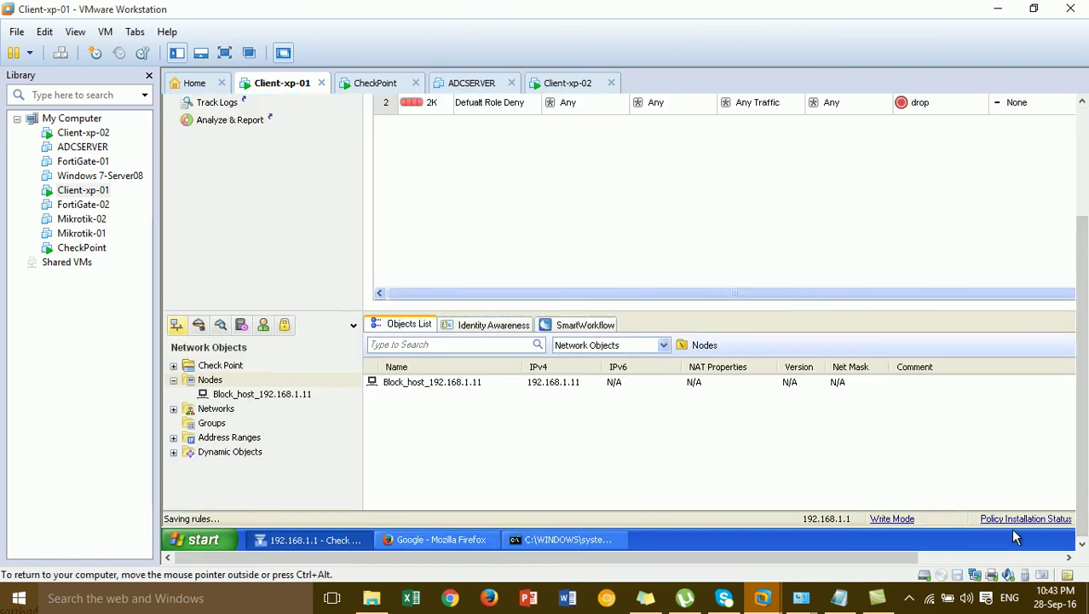
left_click(1003, 557)
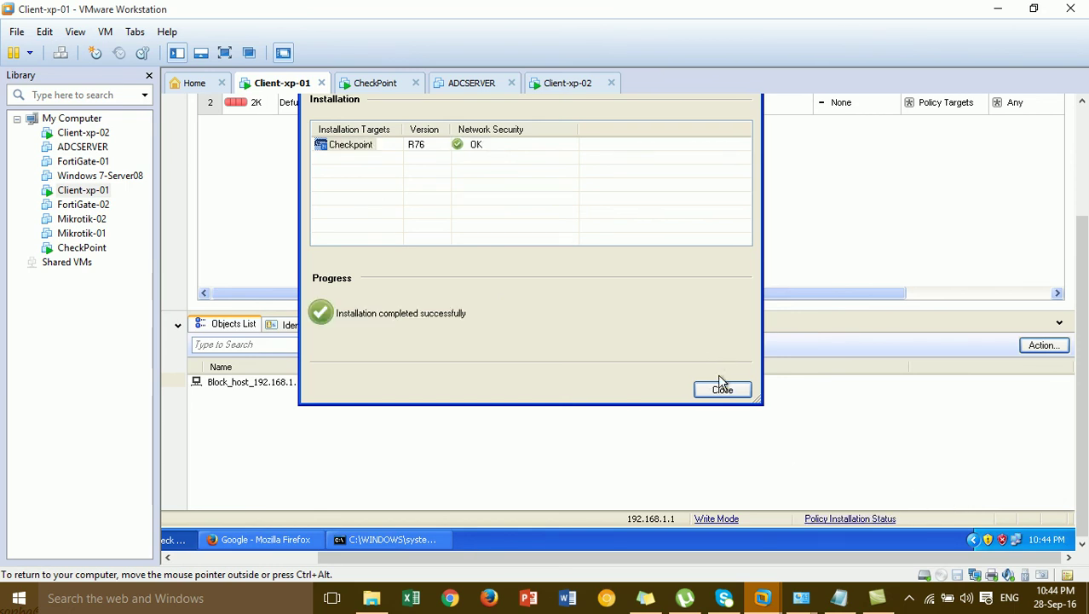
left_click(722, 390)
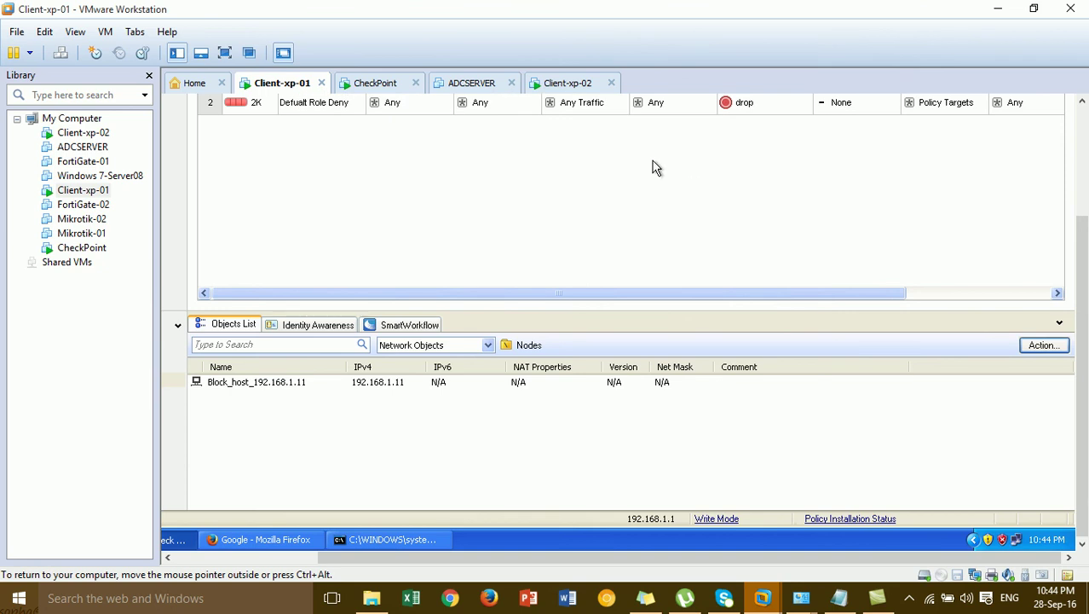
- Switch to Client-xp-02 and load google.com in the first Firefox tab
left_click(556, 82)
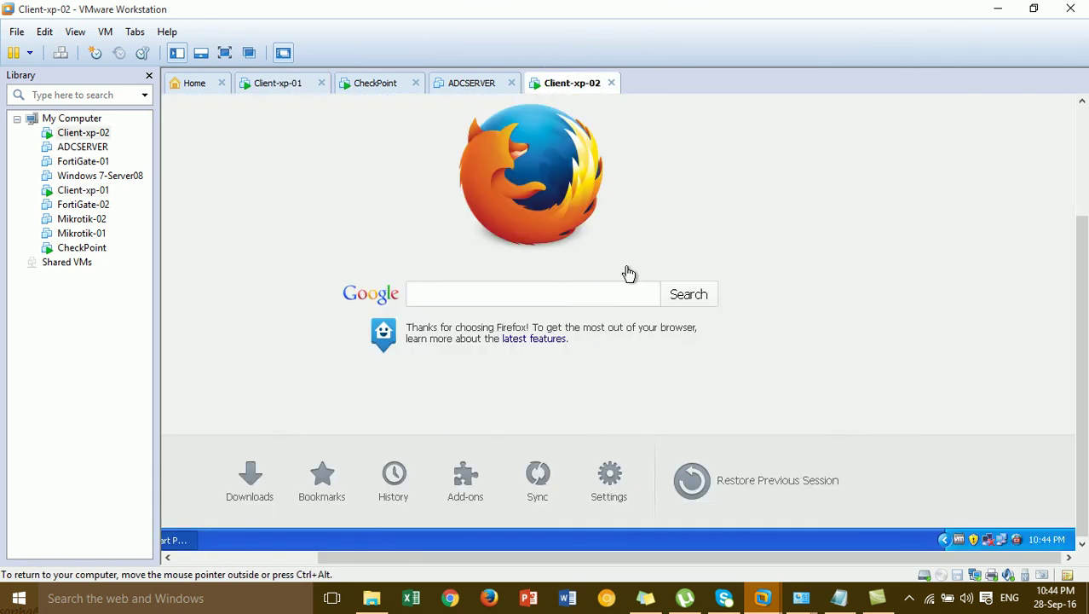
scroll(625, 321, "up", 3)
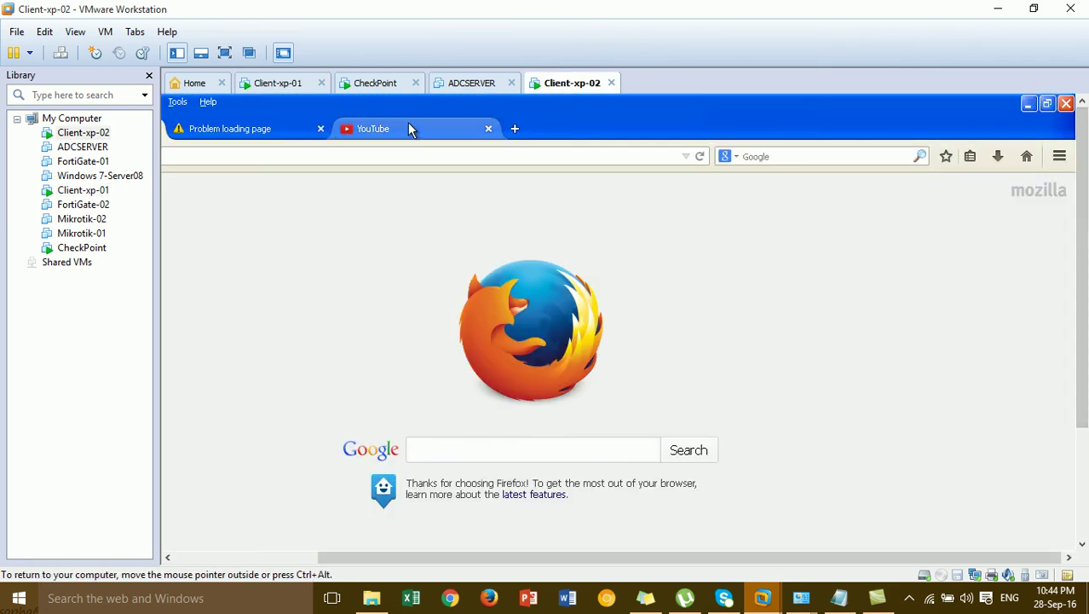
left_click(281, 556)
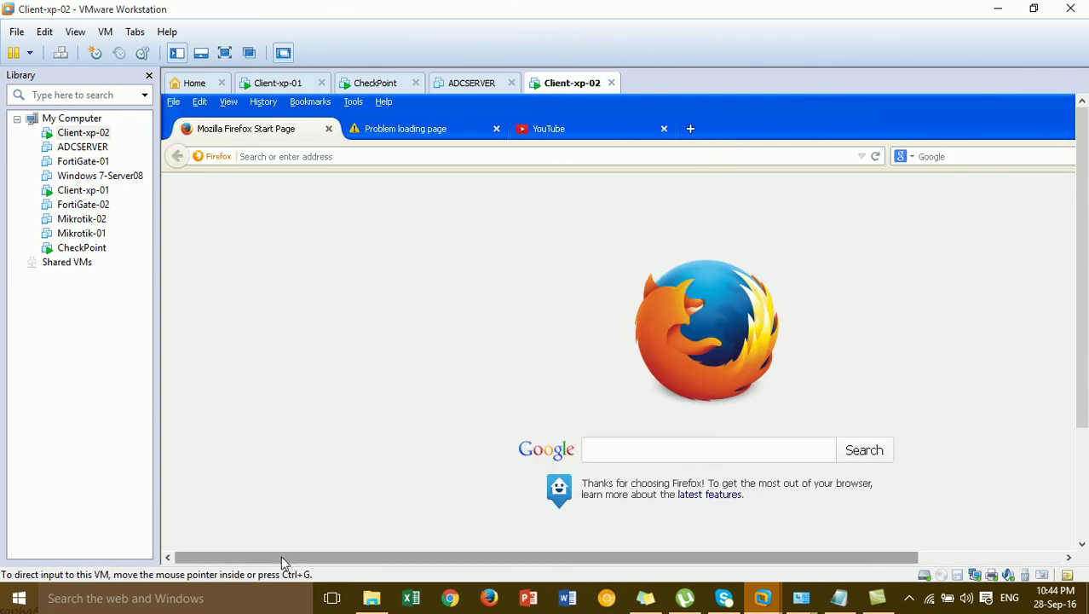
left_click(432, 156)
type("google.com")
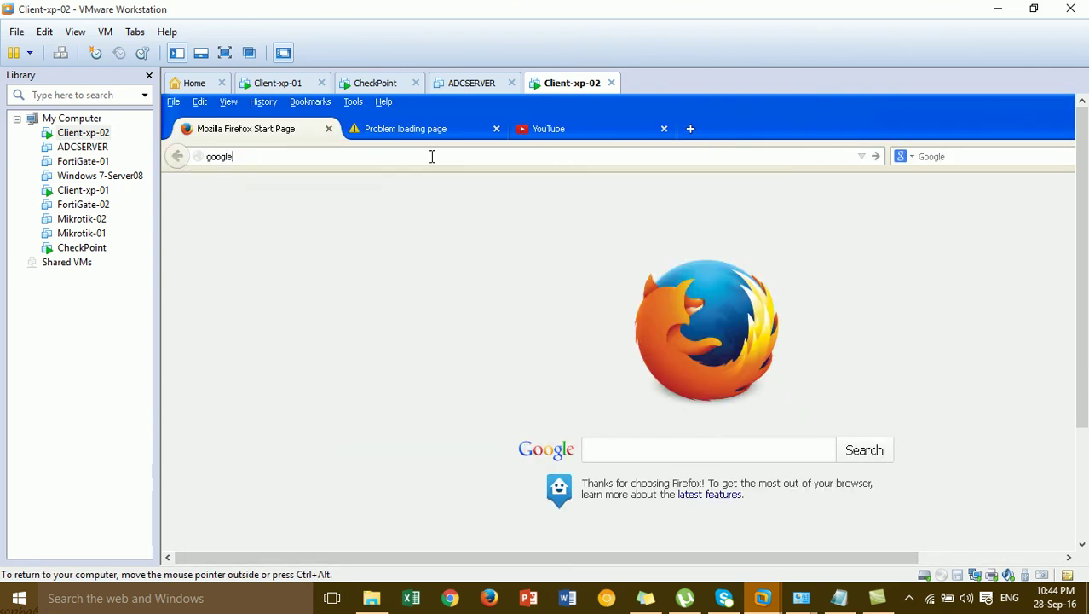
key("Return")
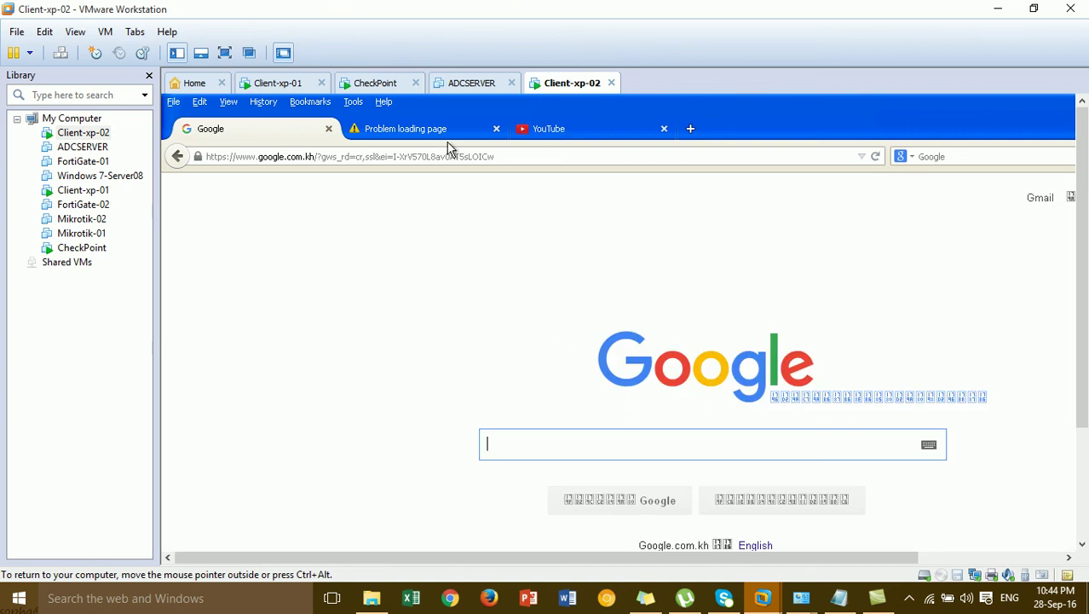
- Retry the facebook.com page that timed out, then check the YouTube tab and its address
left_click(451, 136)
left_click(570, 418)
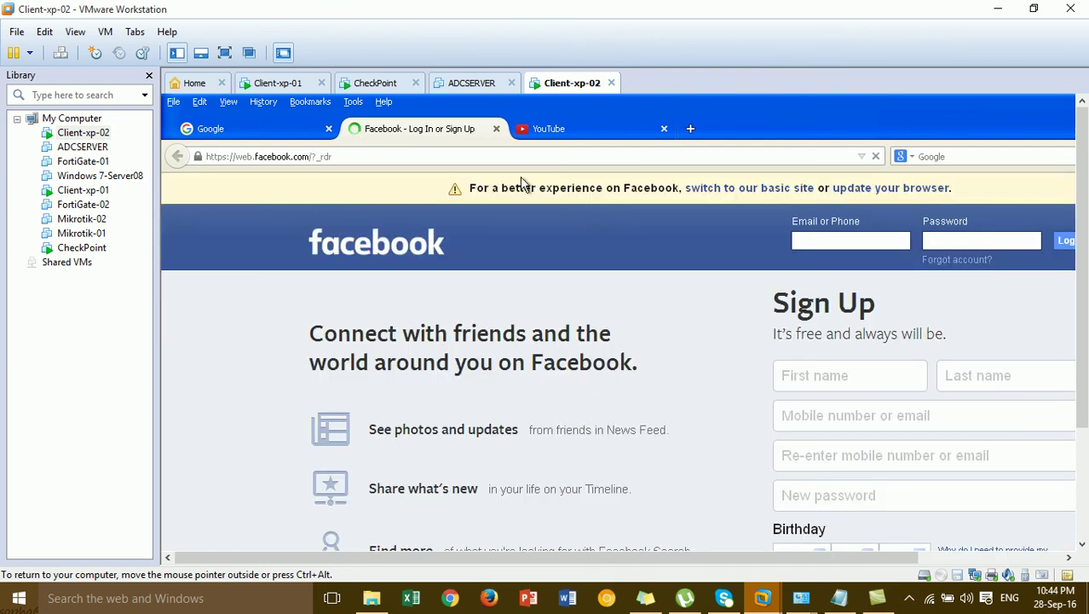
left_click(541, 136)
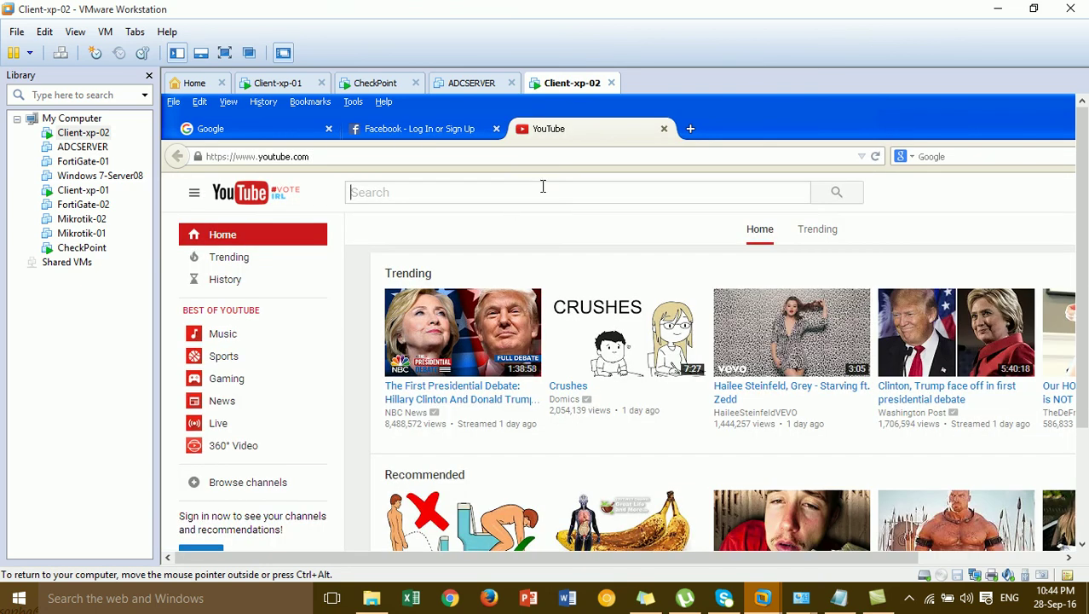
left_click(551, 156)
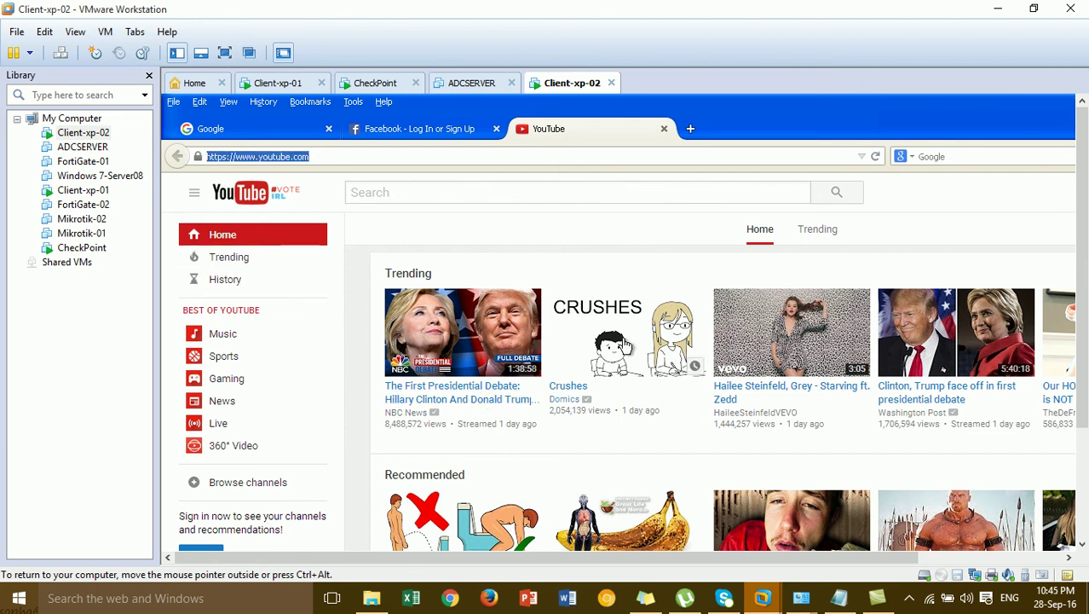
- Play the Crushes video on YouTube to test streaming, then close its browser tab
left_click(576, 387)
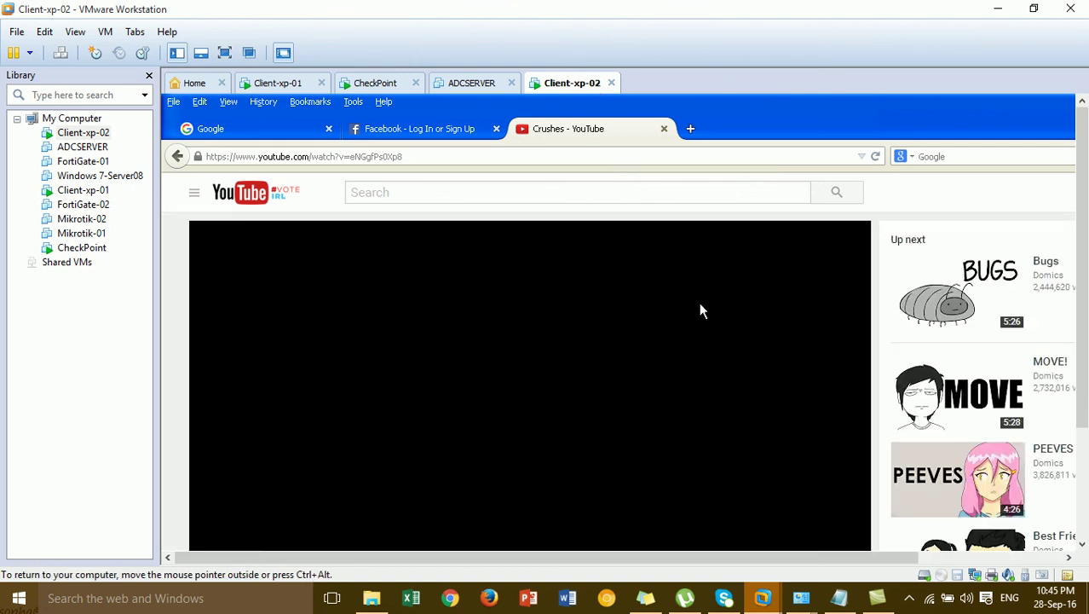
left_click(1085, 483)
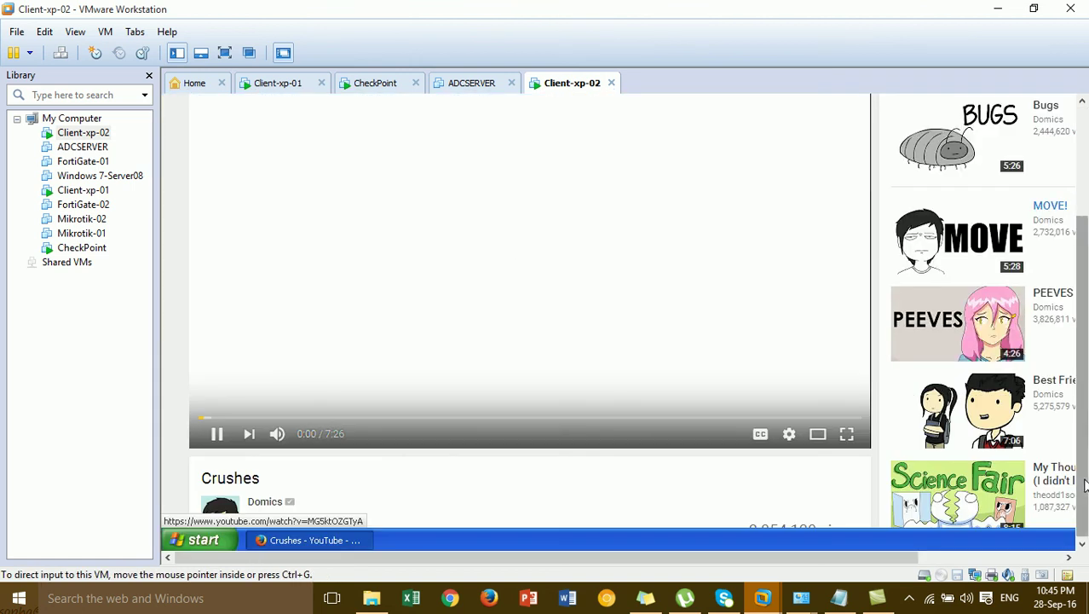
left_click(1083, 183)
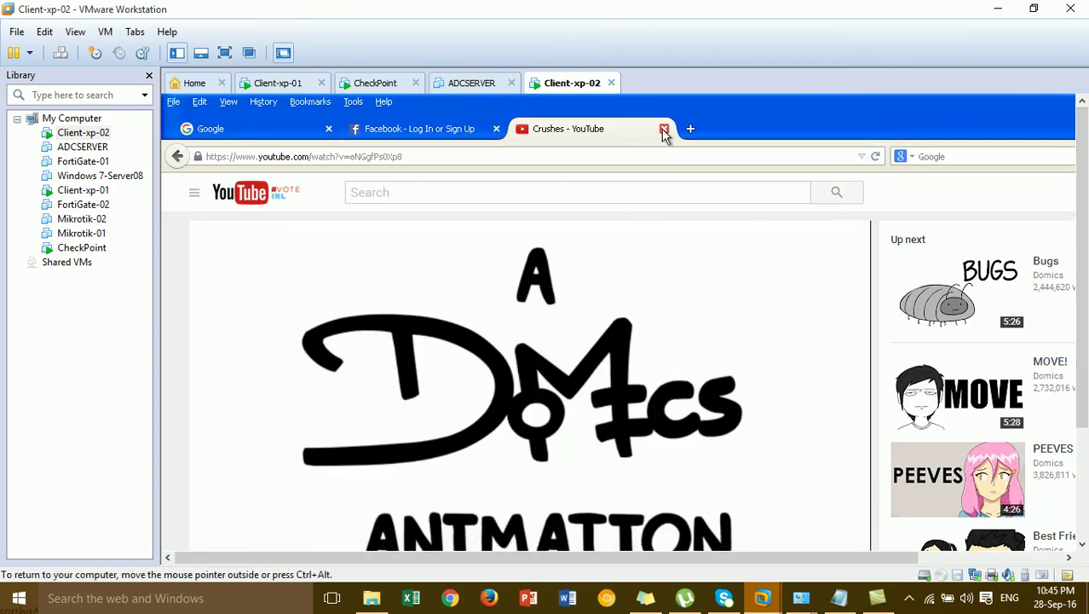
left_click(664, 129)
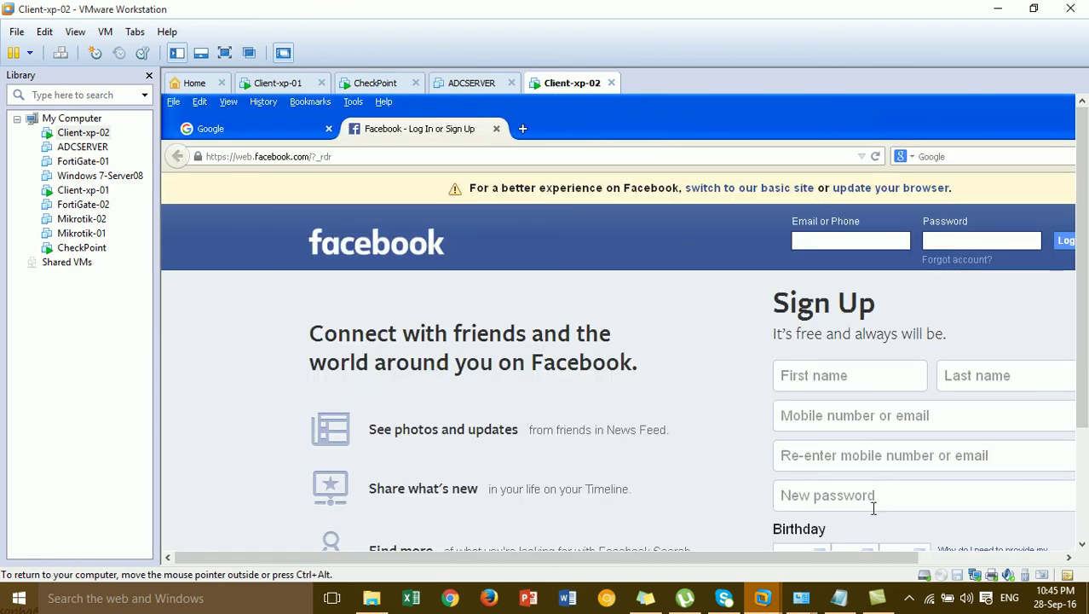
- Minimize Firefox on Client-xp-02, then minimize the VMware Workstation window to show the host desktop
left_click(933, 558)
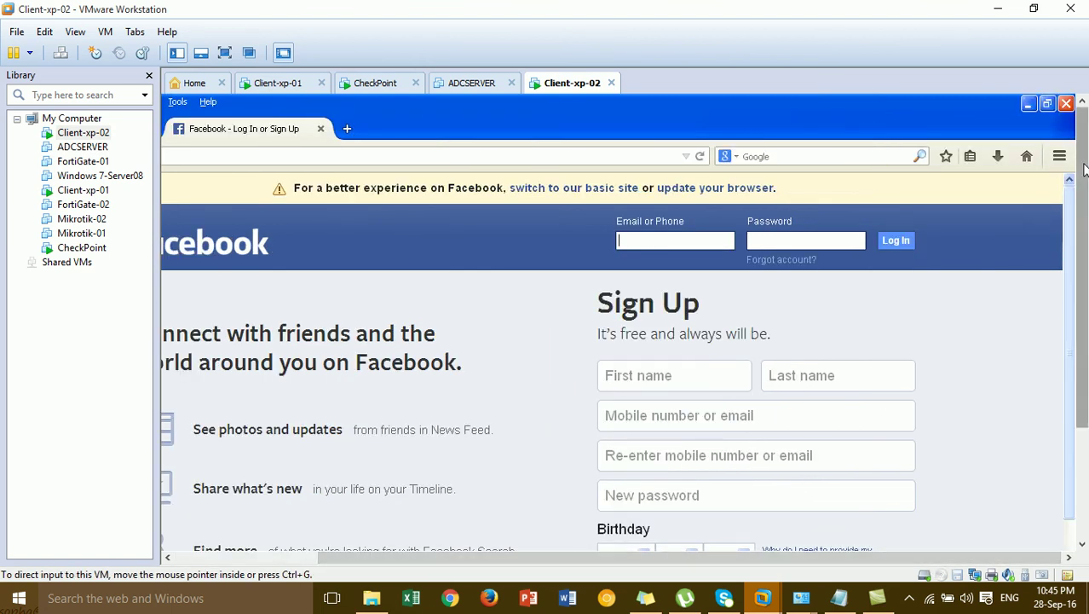
left_click(1028, 105)
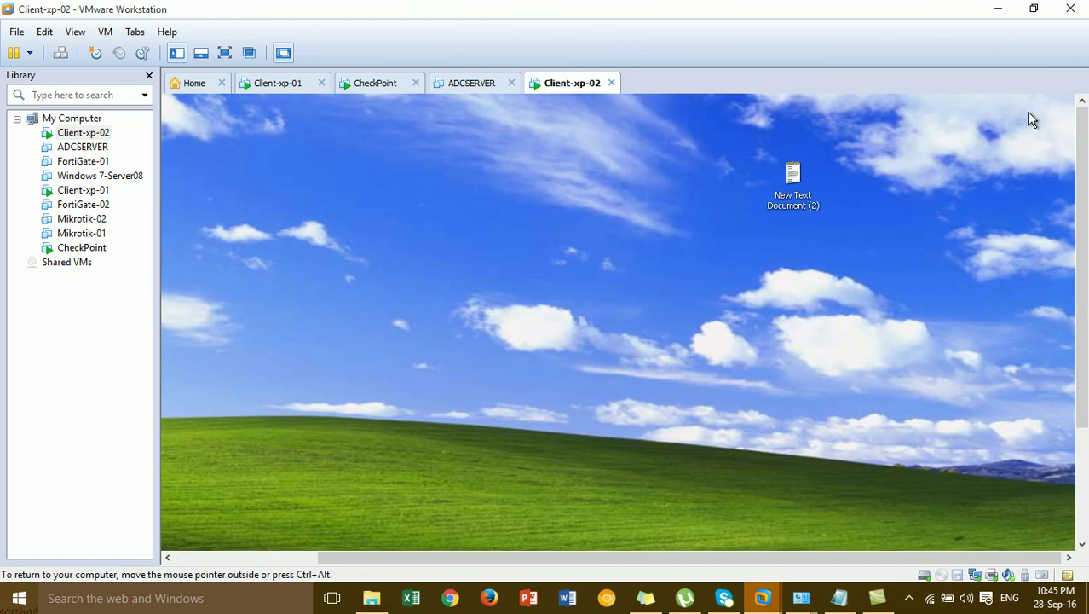
left_click(305, 560)
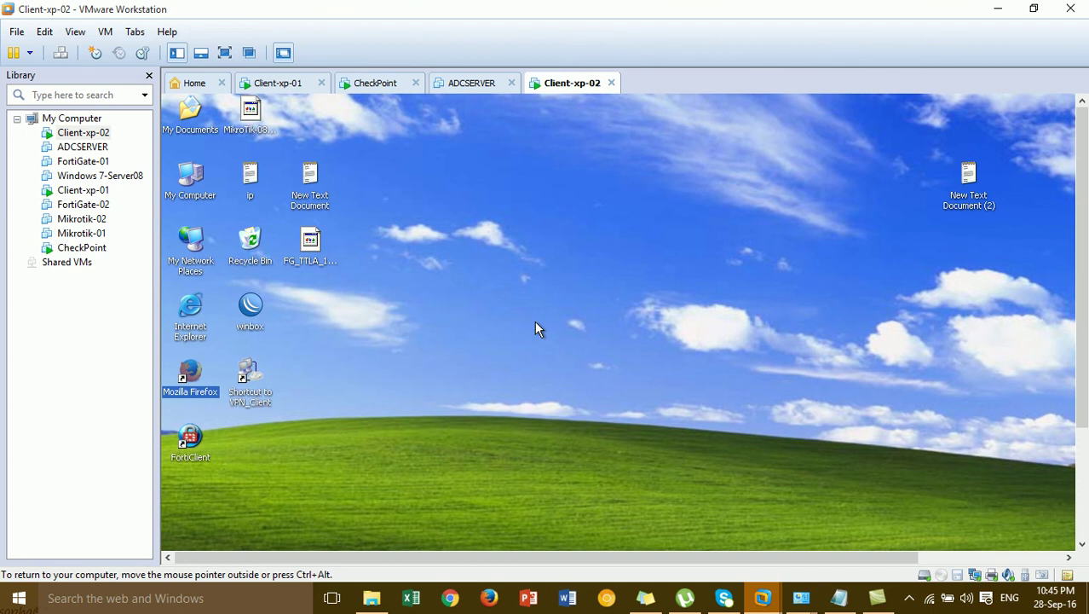
left_click(986, 10)
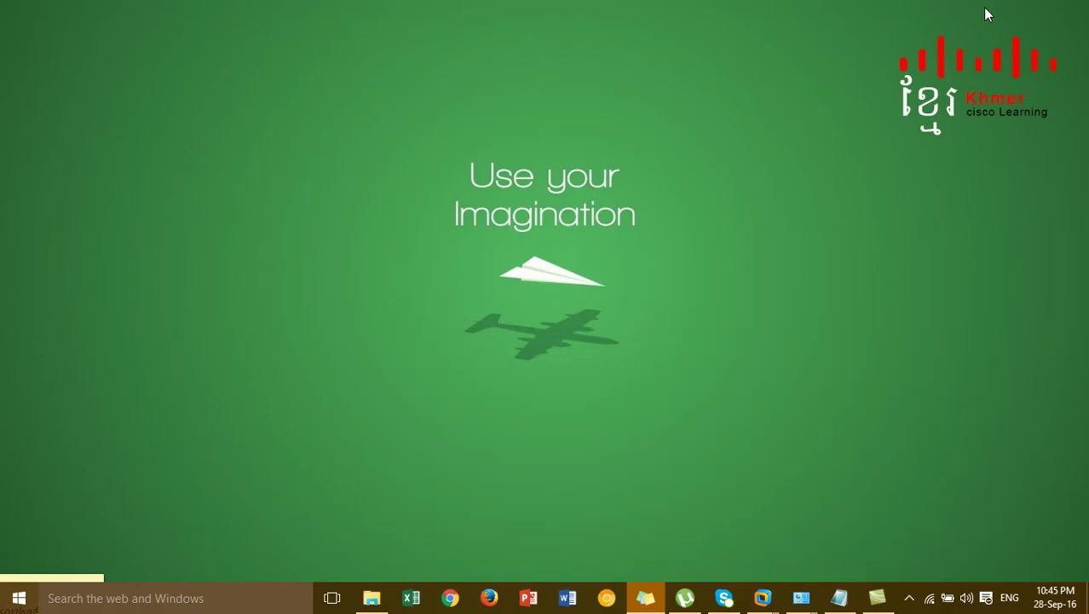